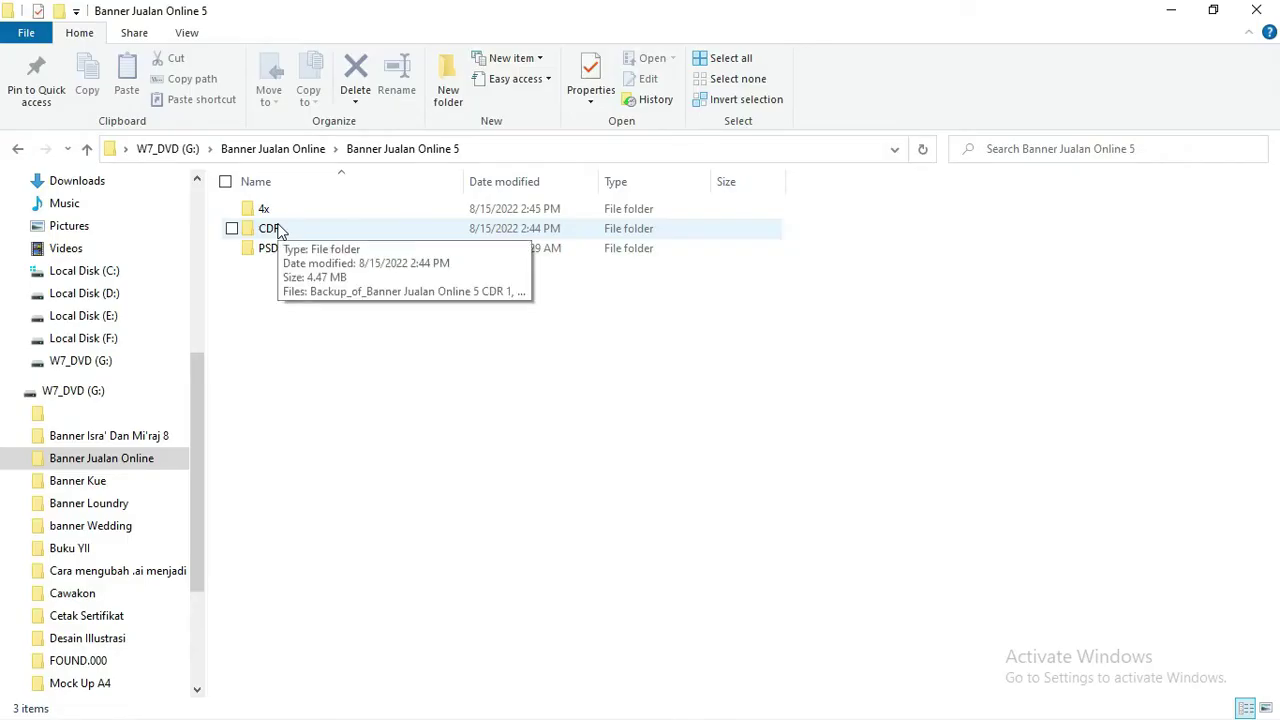
- Browse from the CDR folder to the Banner Jualan Online 5 PSD folder
double_click(280, 232)
left_click(280, 232)
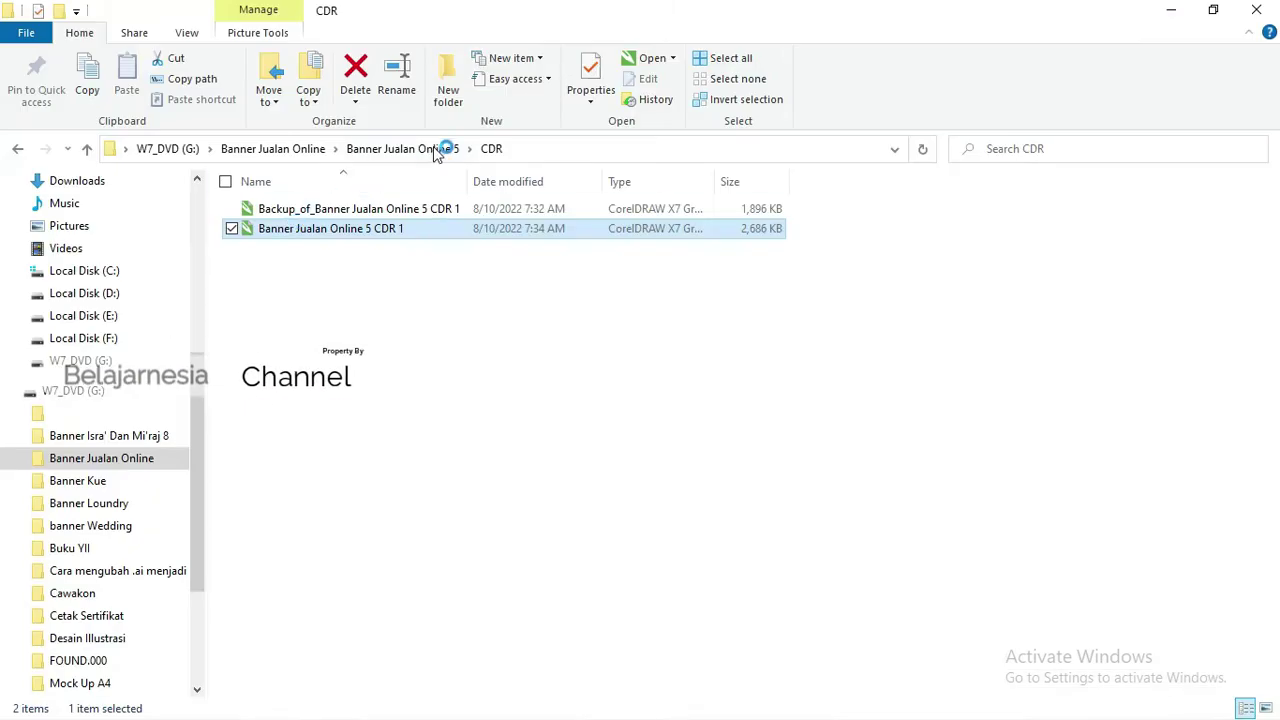
left_click(435, 150)
double_click(331, 247)
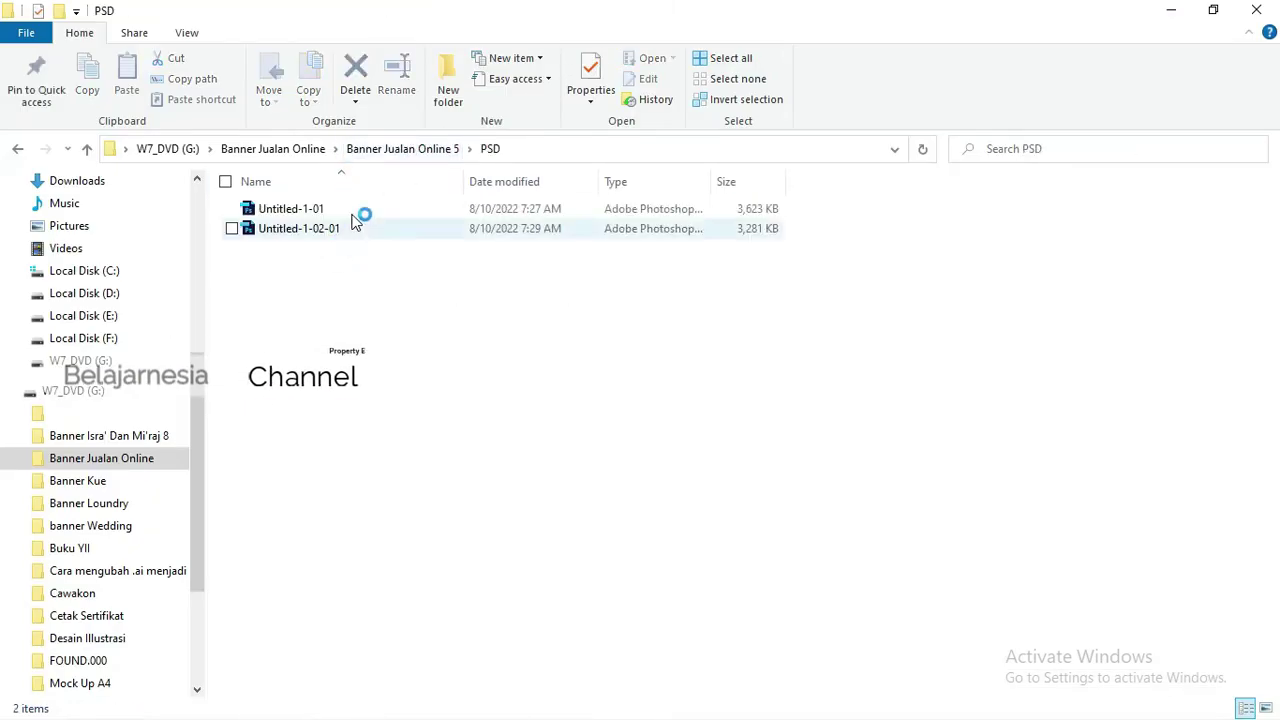
- Open Untitled-1-01 and Untitled-1-02-01 together in Photoshop, then return to CorelDRAW
left_click(329, 208)
left_click(323, 233, "shift")
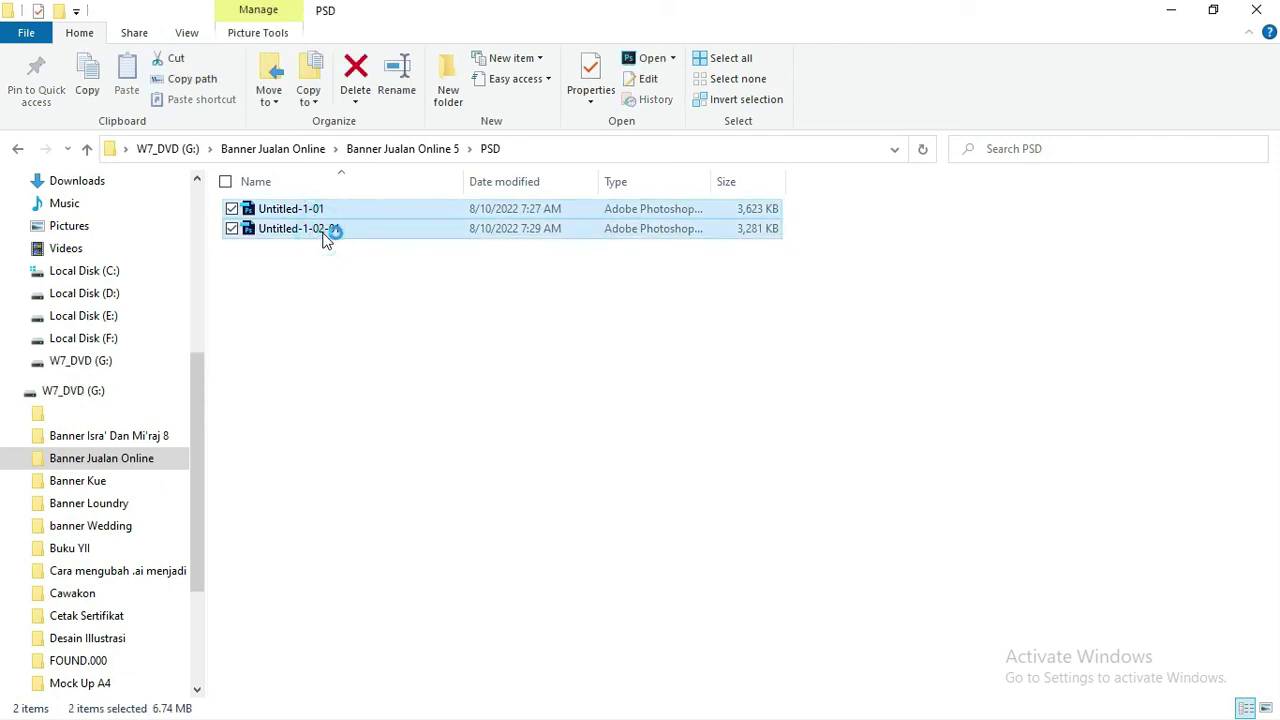
right_click(323, 236)
left_click(366, 248)
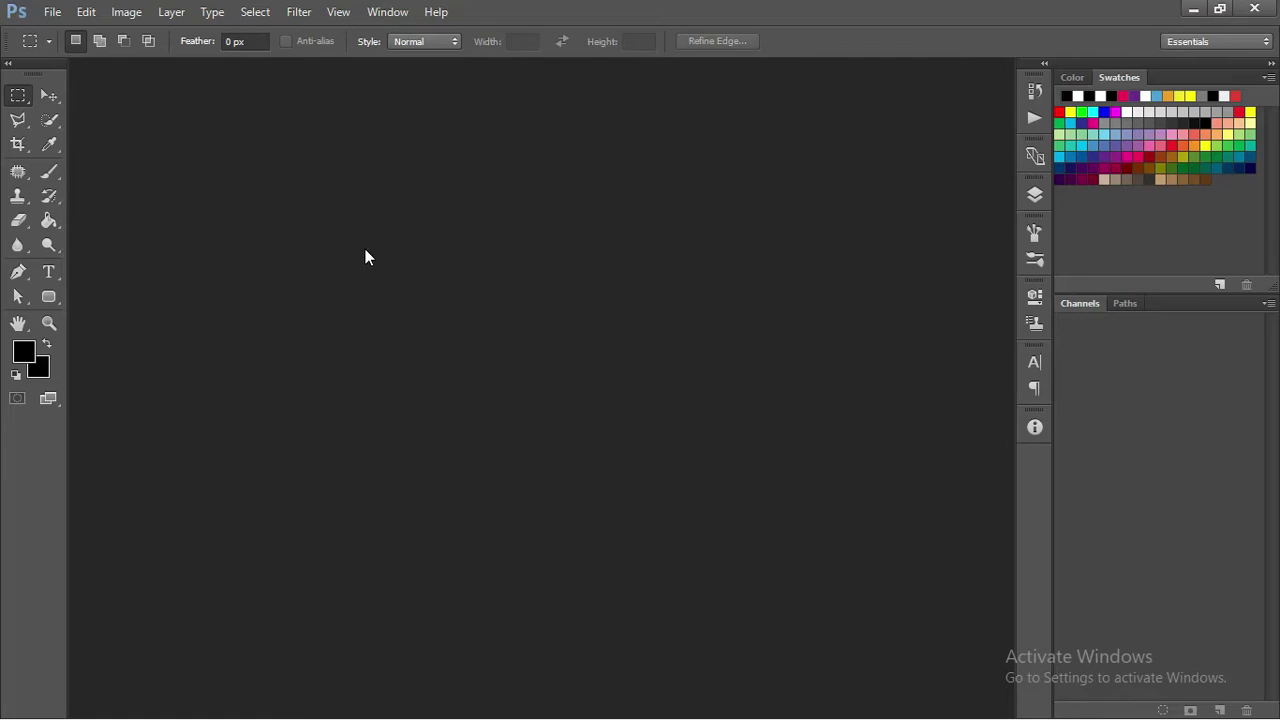
key("alt+Tab")
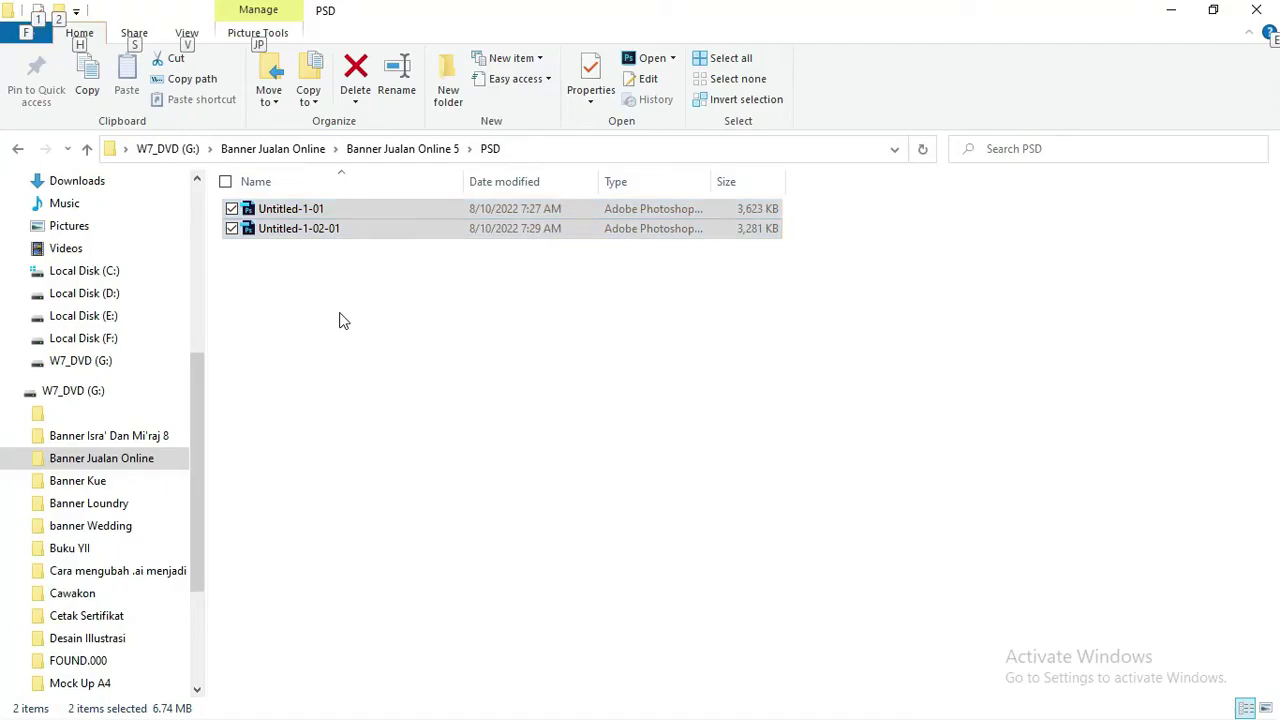
key("alt+Tab")
key("alt+Tab")
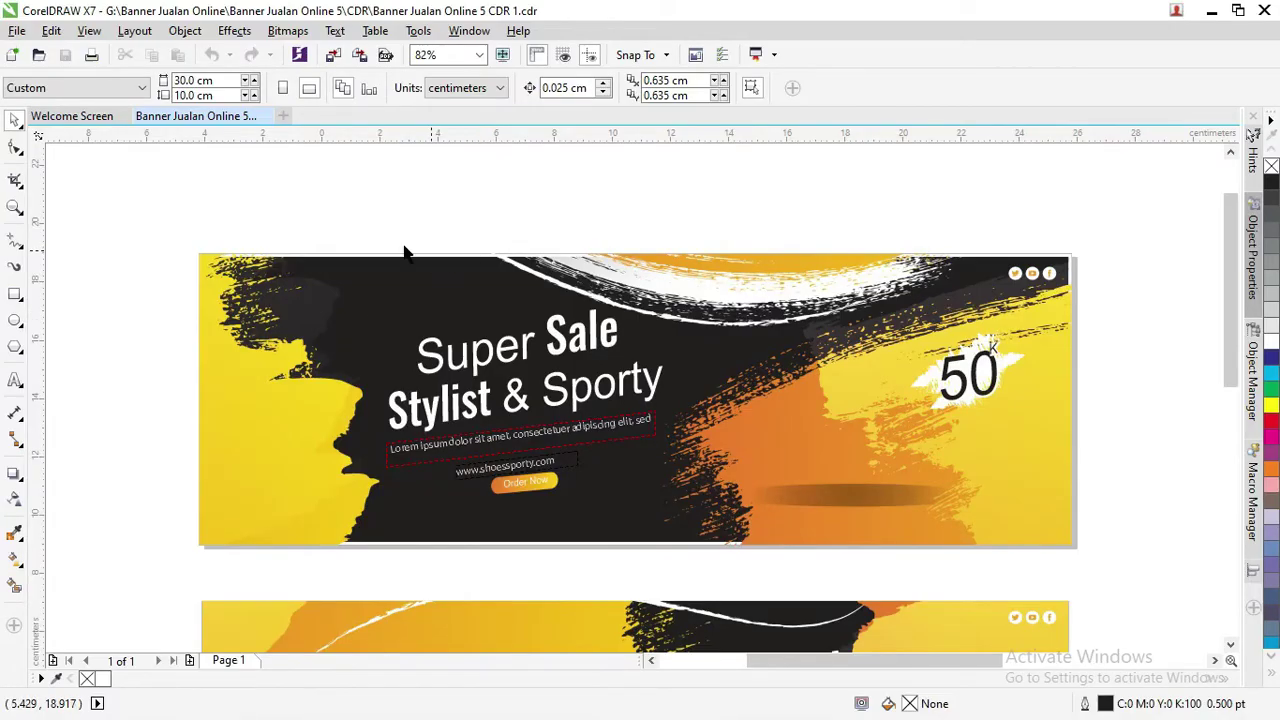
- Zoom out and marquee-select the whole lower banner group
scroll(406, 240, "down", 3)
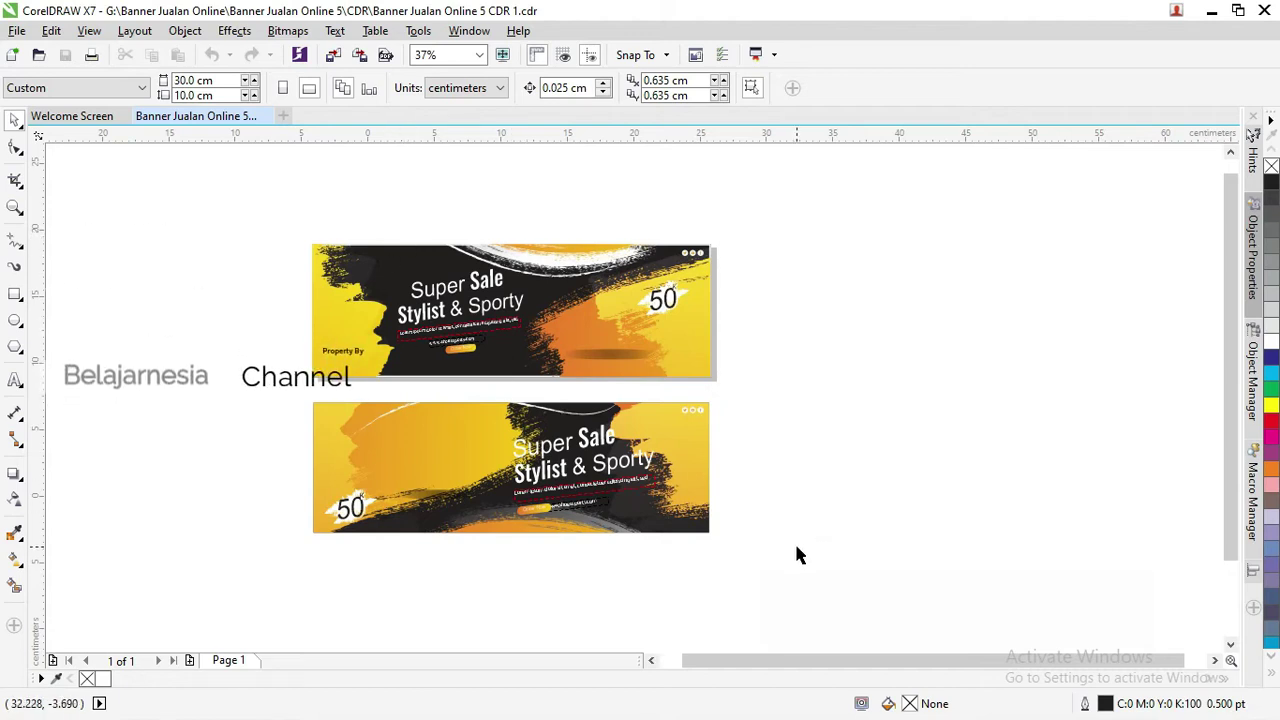
left_click(128, 177)
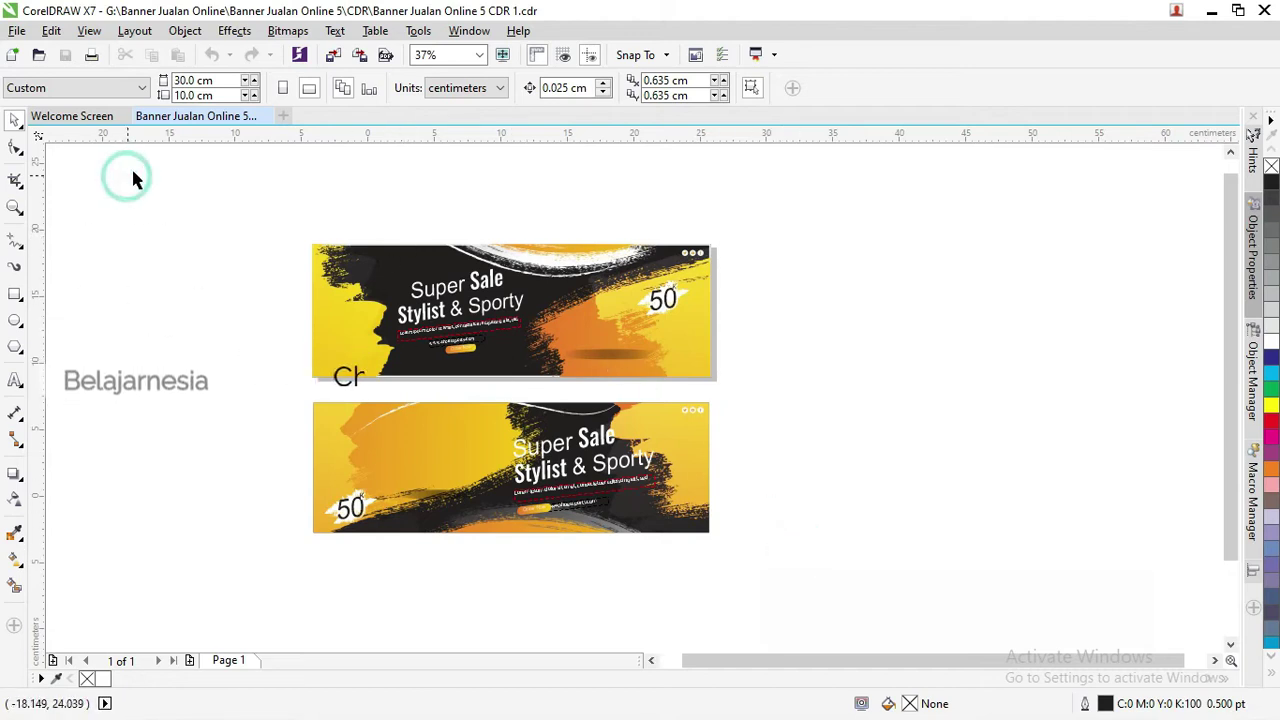
left_click(228, 87)
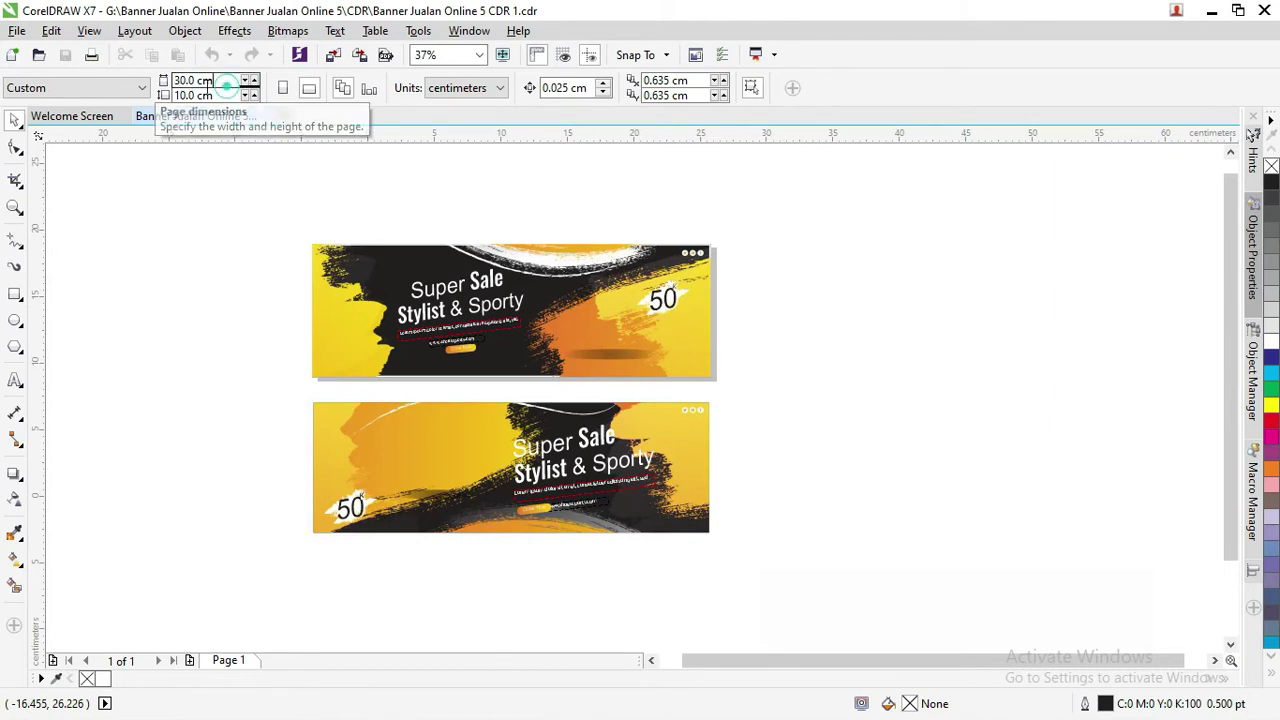
left_click(240, 236)
mouse_move(786, 533)
left_mouse_down()
mouse_move(256, 408)
mouse_move(254, 393)
left_mouse_up()
left_click(368, 440)
right_click(368, 440)
left_click(818, 337)
left_click(594, 351)
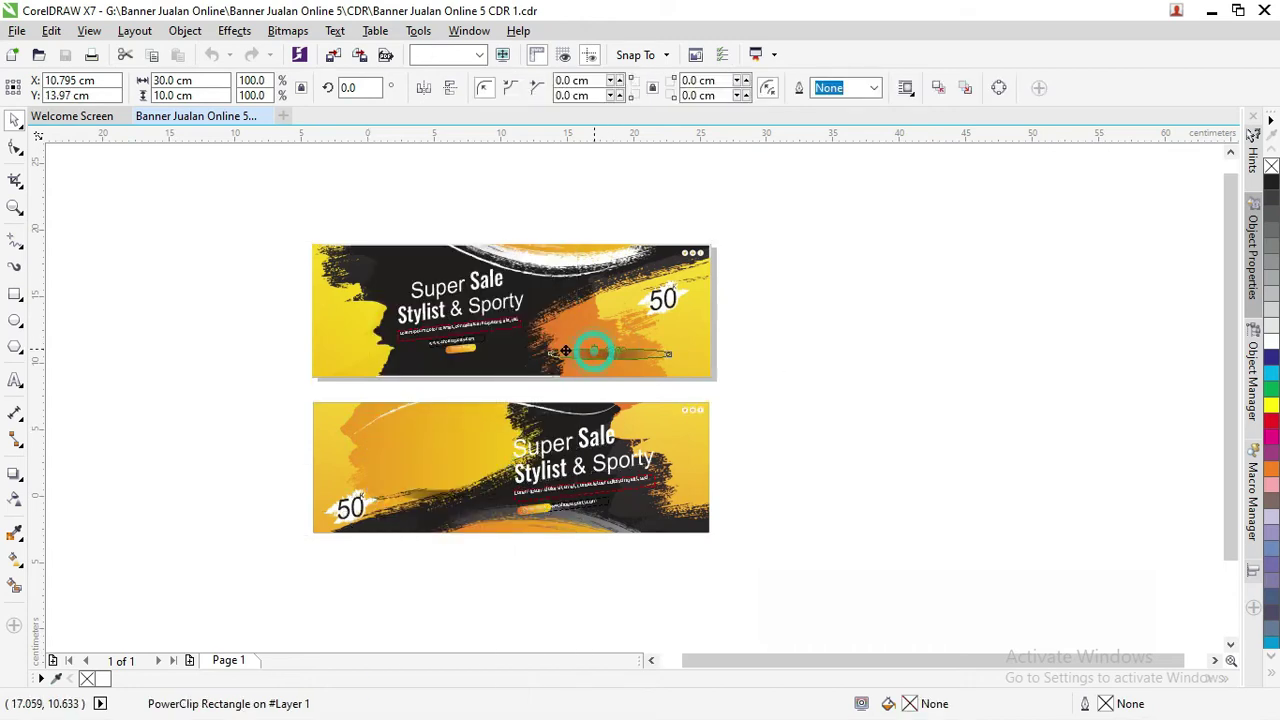
left_click(566, 351)
mouse_move(778, 552)
left_mouse_down()
mouse_move(305, 500)
mouse_move(266, 400)
left_mouse_up()
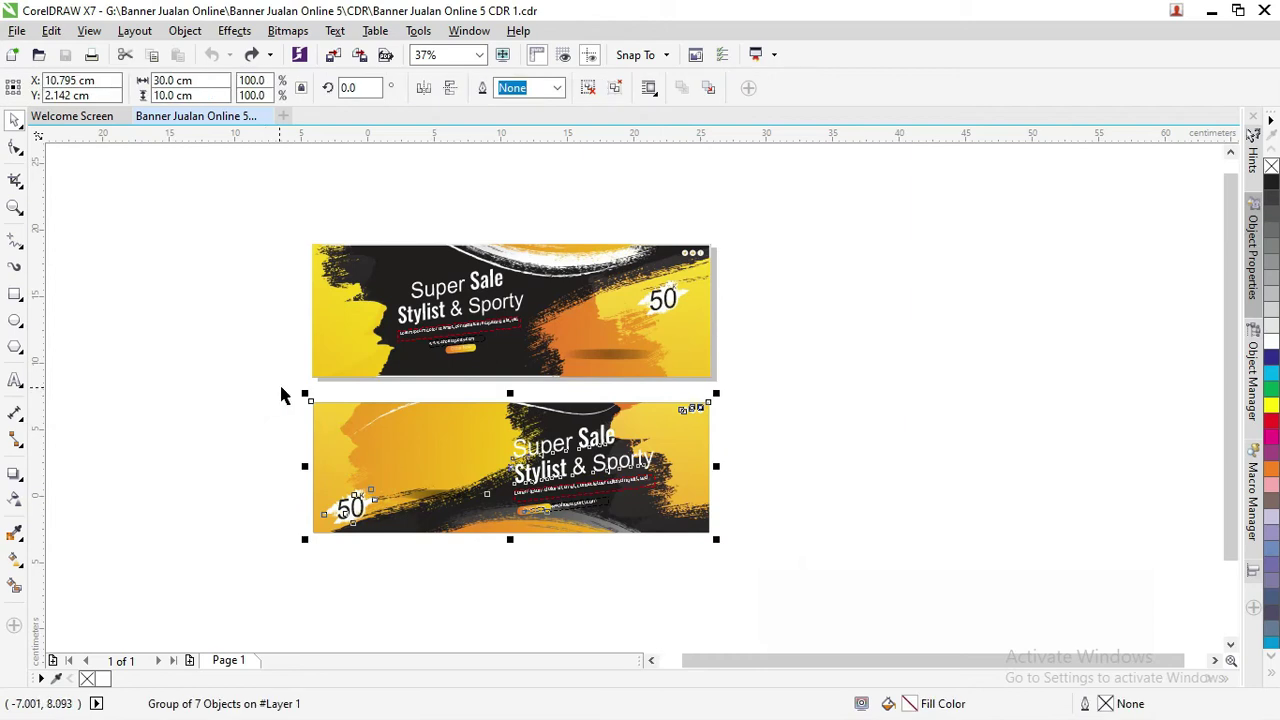
- Drag the lower banner off the page, to the right of the first banner
mouse_move(340, 466)
left_mouse_down()
mouse_move(884, 348)
mouse_move(886, 336)
left_mouse_up()
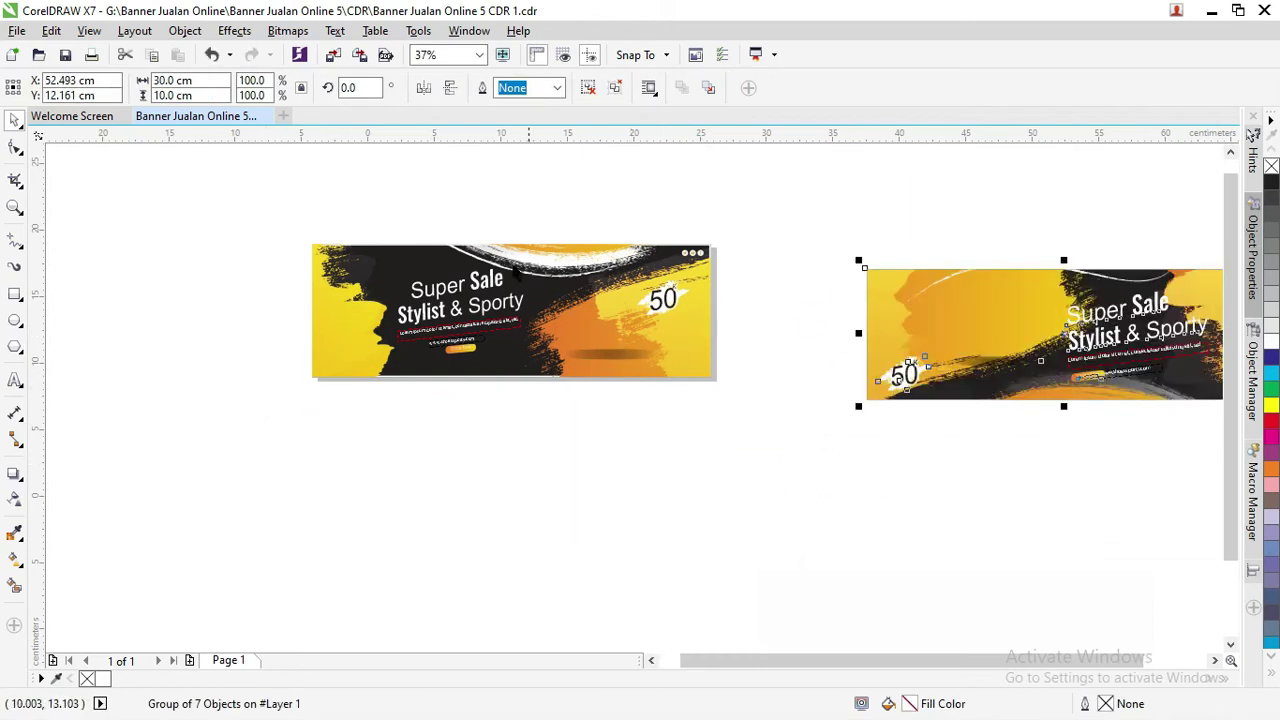
left_click_drag(866, 326, 794, 295)
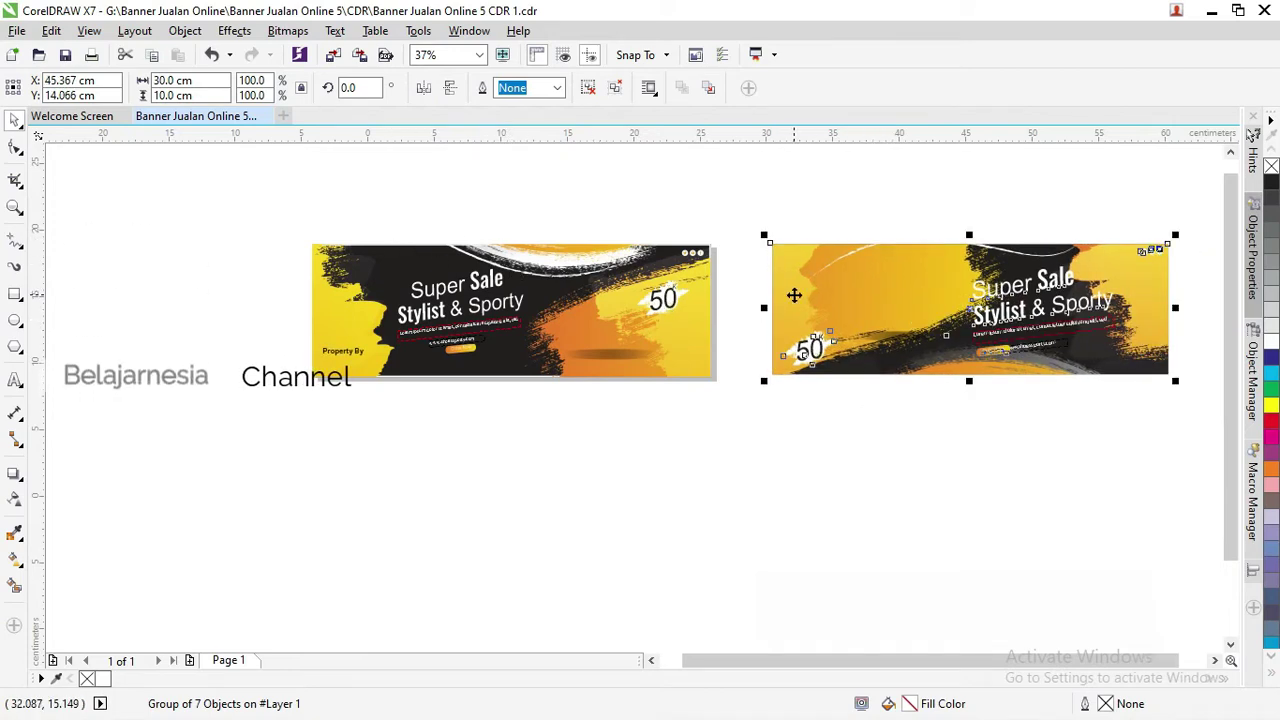
left_click(924, 472)
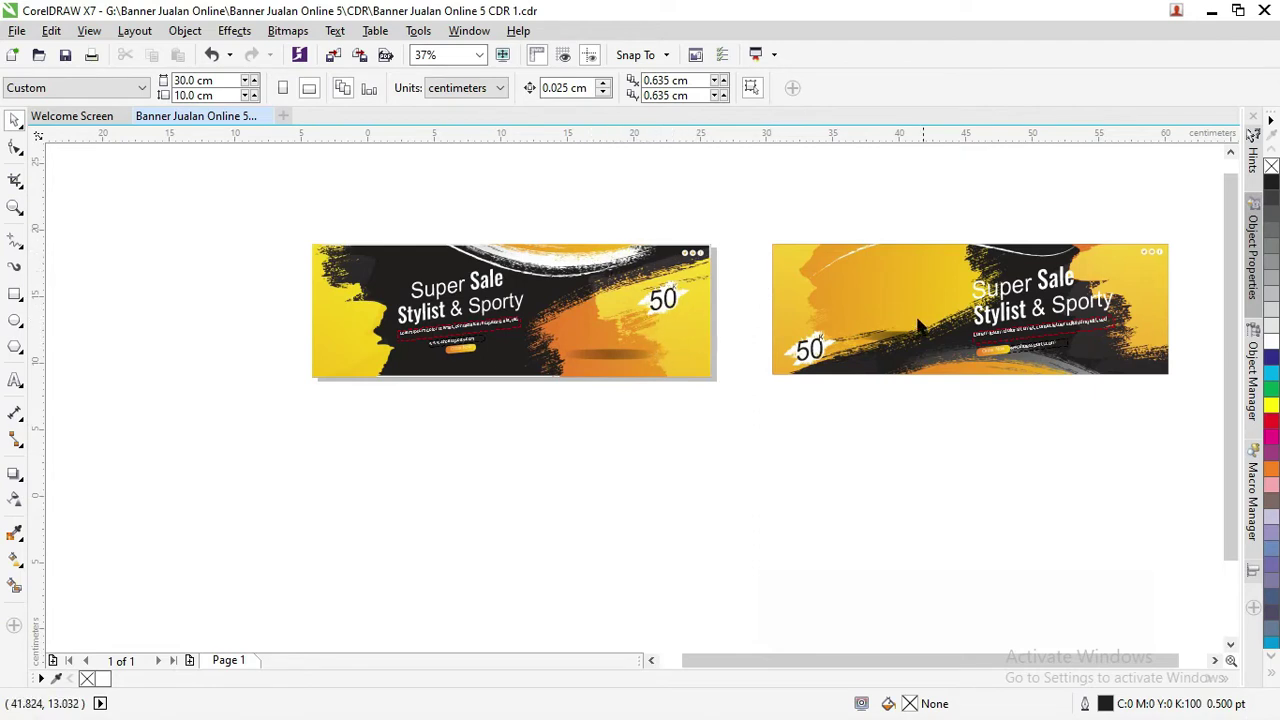
left_click_drag(806, 286, 1034, 292)
- Unlock the first banner's PowerClip contents and extract its orange-yellow brush strokes
left_click(635, 309)
right_click(638, 318)
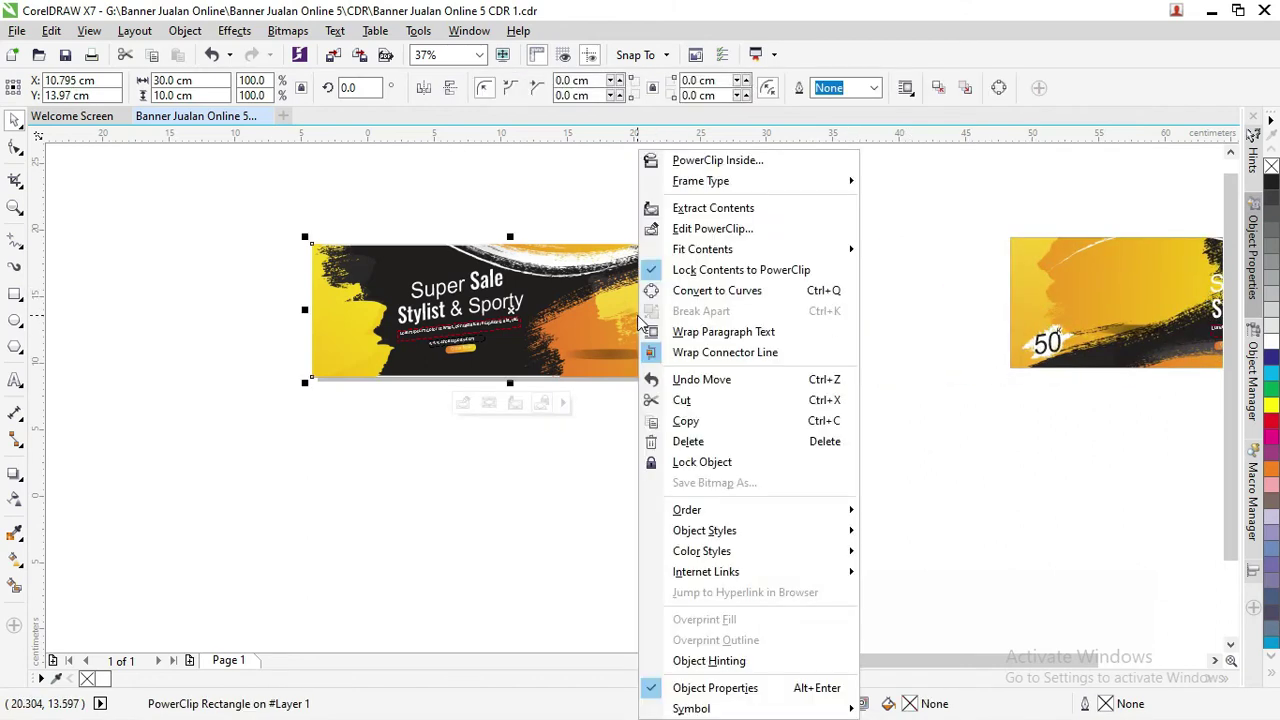
left_click(812, 269)
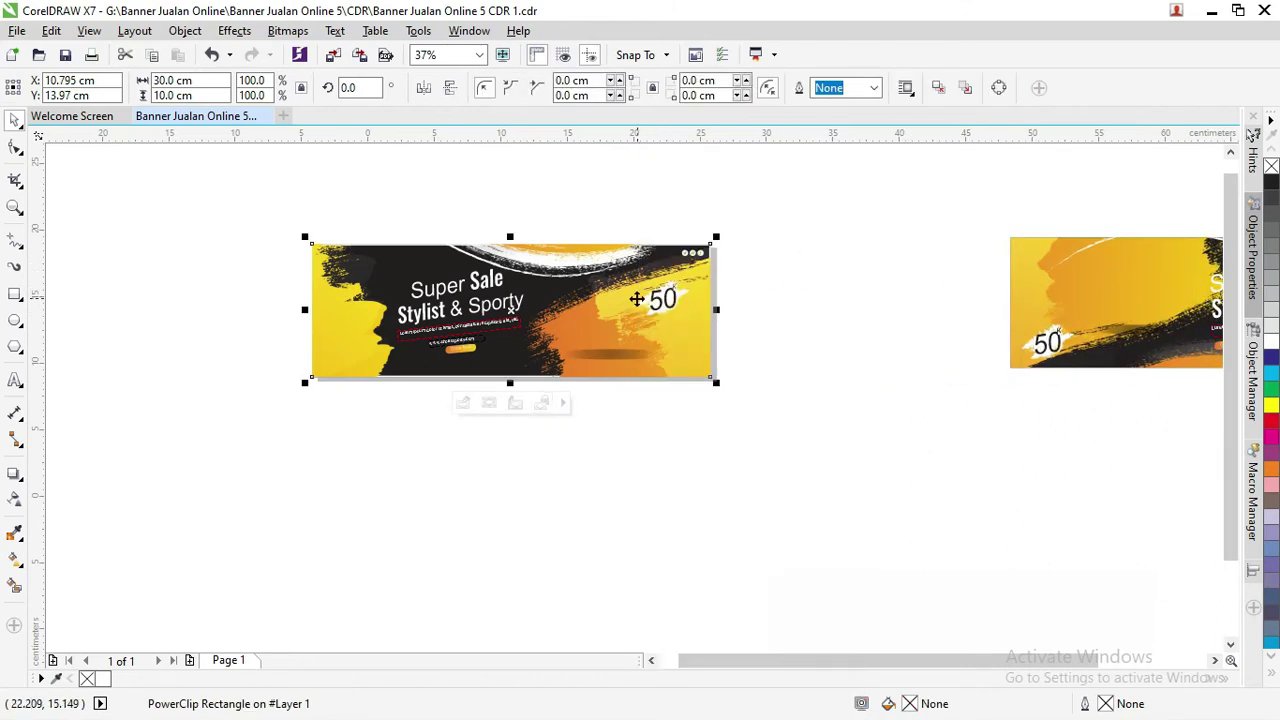
right_click(635, 298)
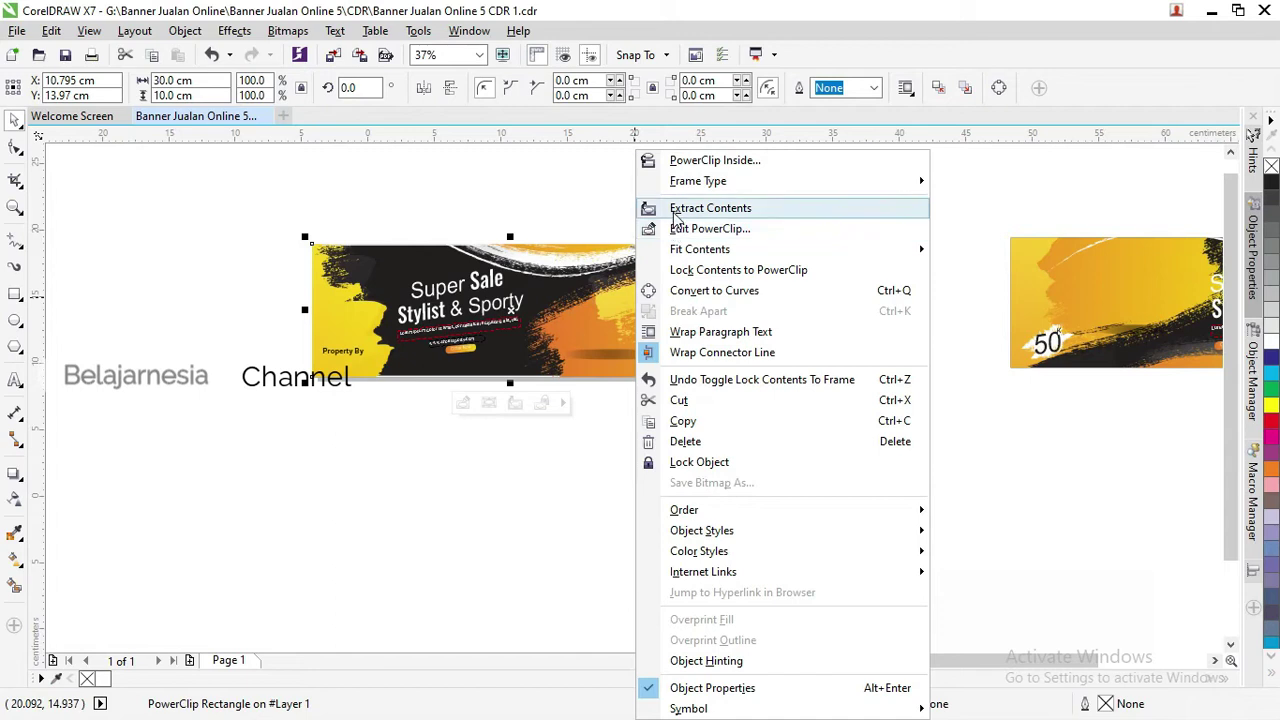
left_click(676, 209)
left_click(911, 223)
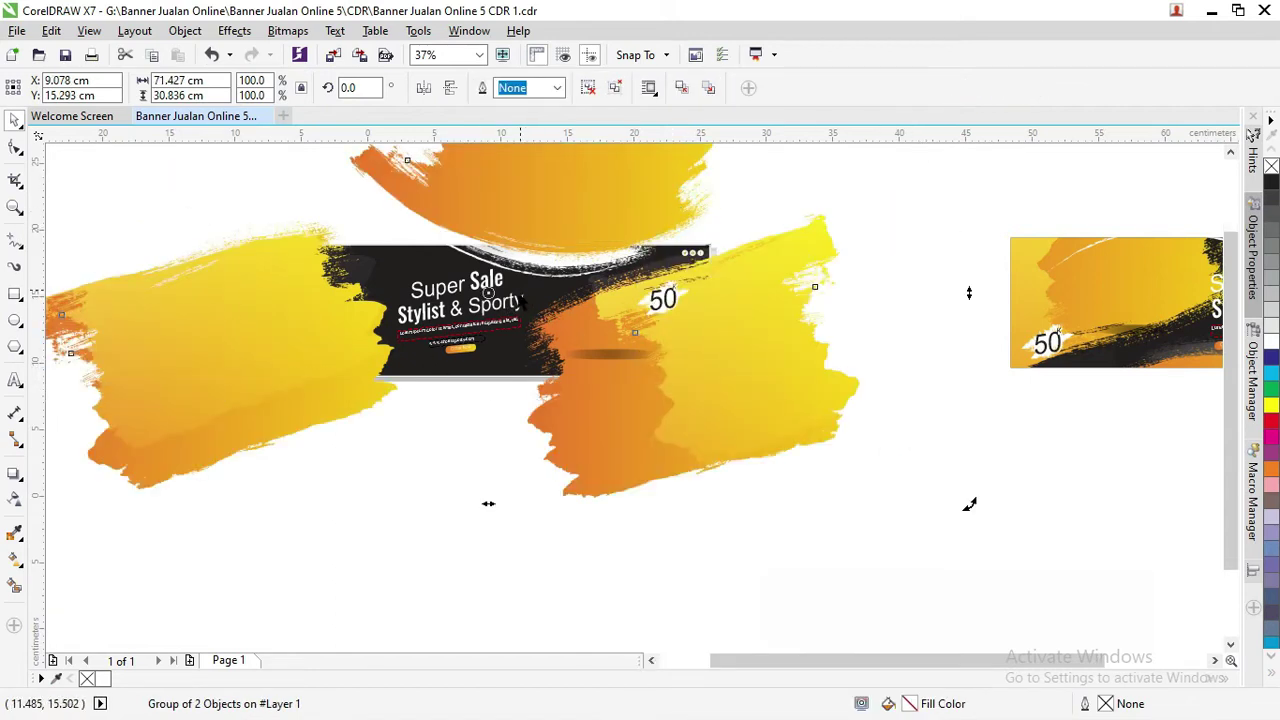
- Ungroup the extracted brush strokes, then ungroup the inner four-shape group
left_click(1080, 446)
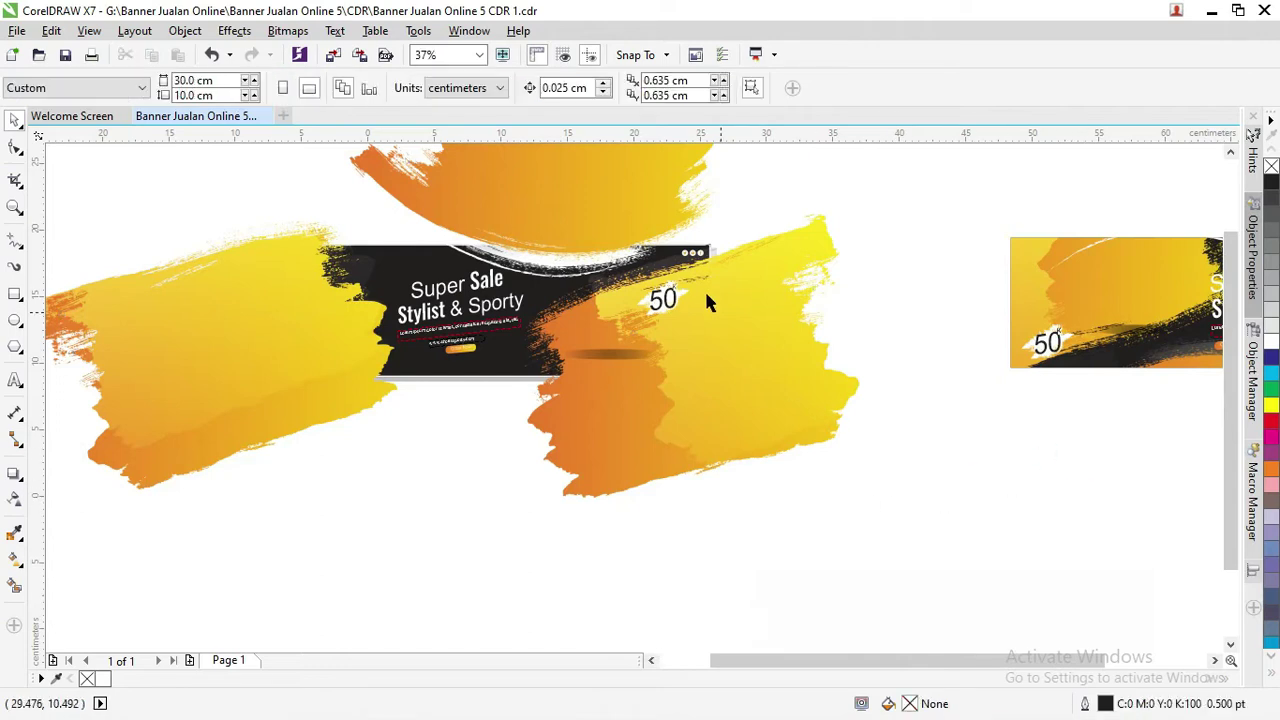
scroll(704, 296, "down", 2)
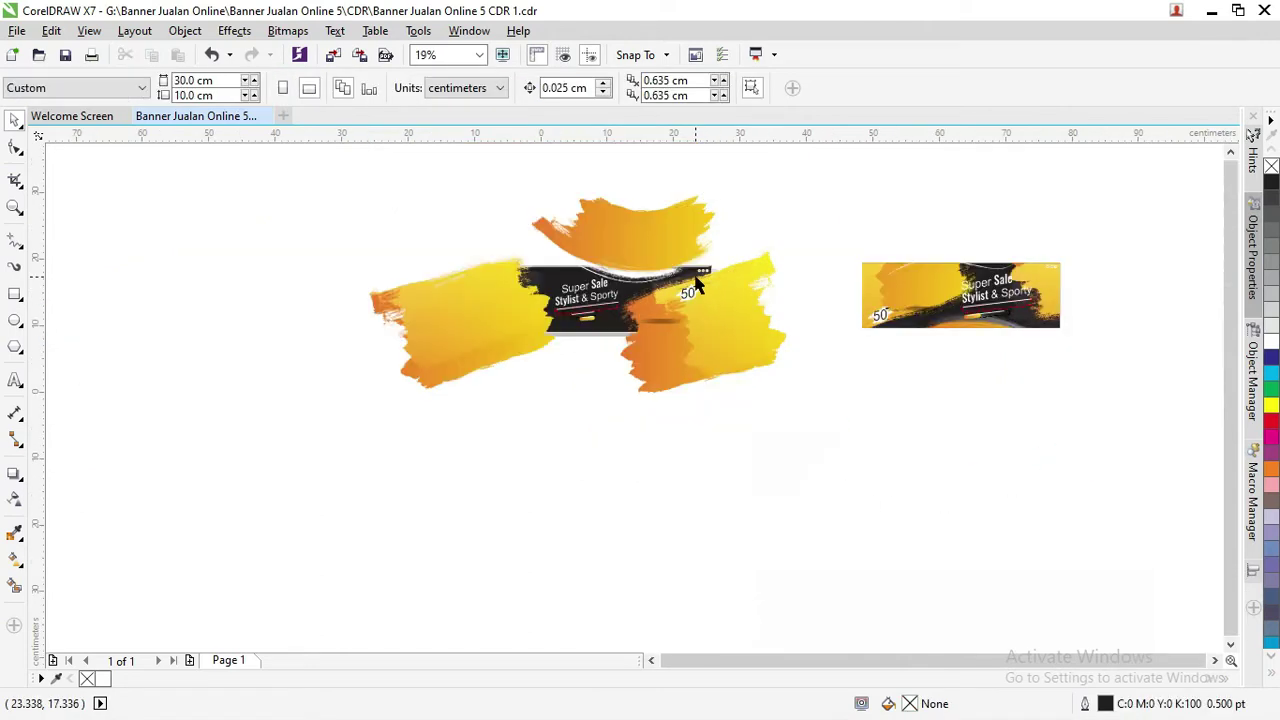
left_click(624, 241)
scroll(624, 241, "up", 2)
scroll(624, 241, "up", 2)
right_click(624, 241)
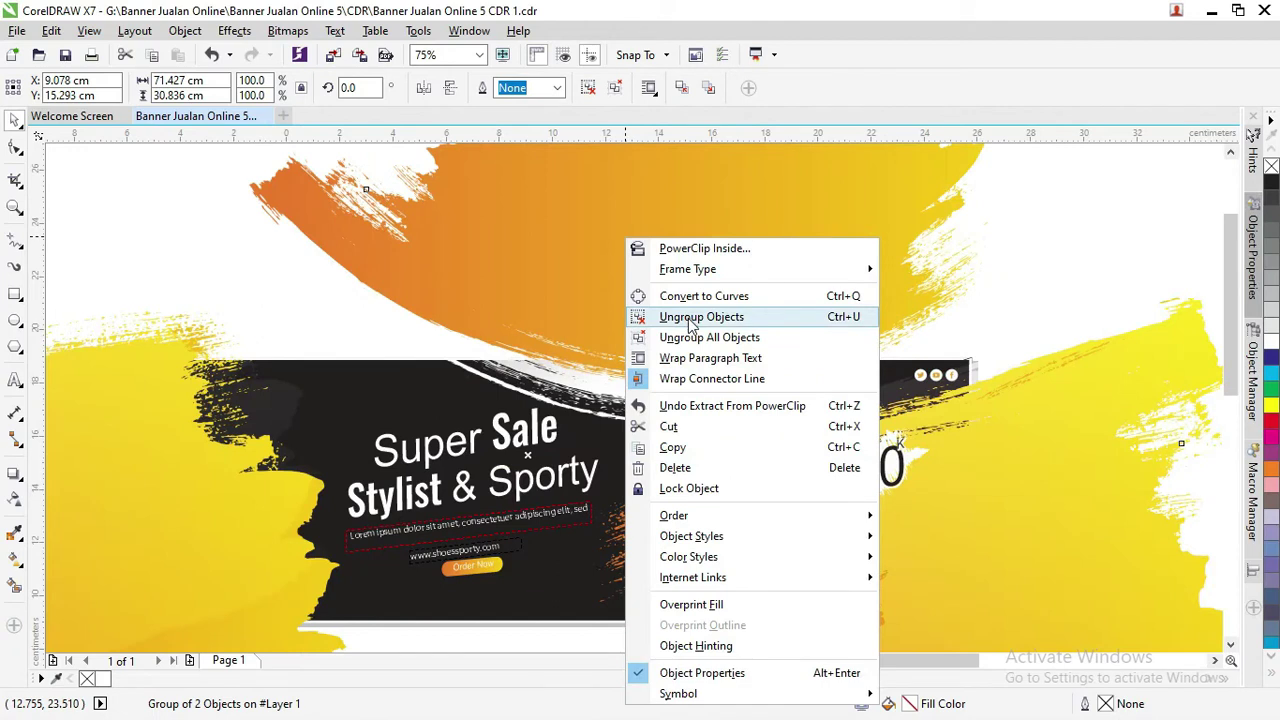
left_click(690, 317)
scroll(630, 290, "down", 2)
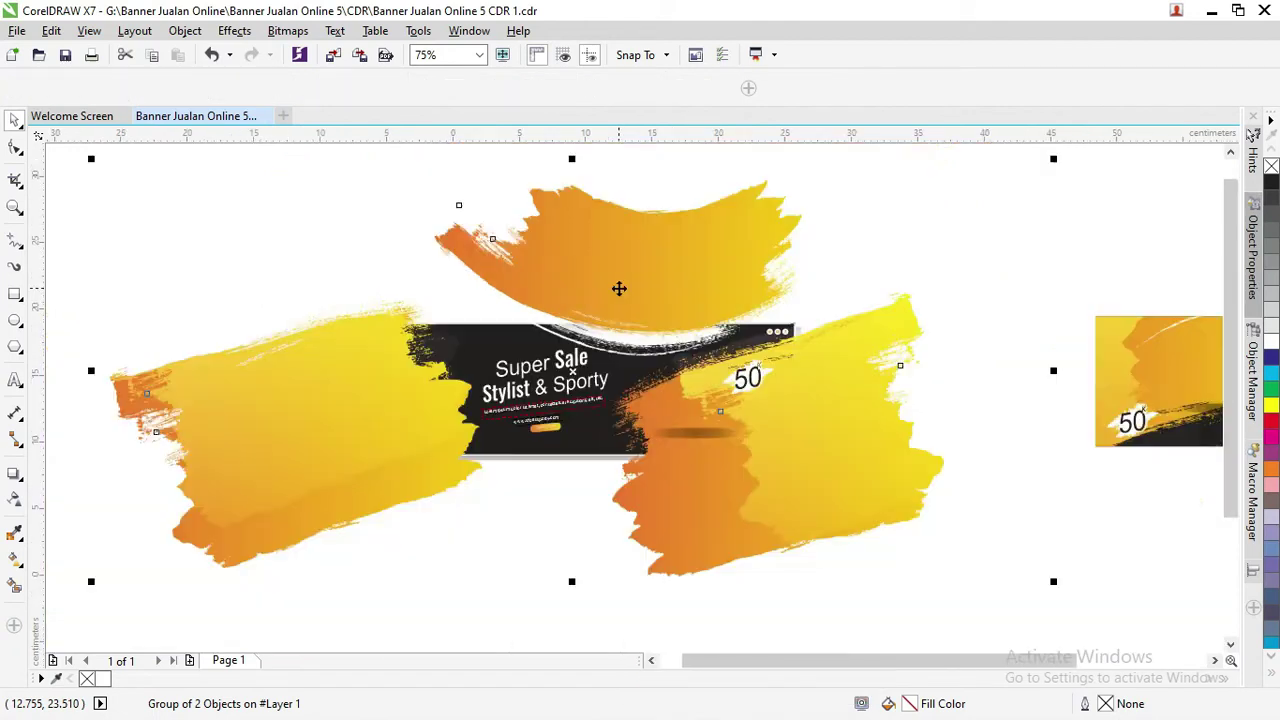
left_click(1097, 285)
left_click(696, 276)
right_click(696, 276)
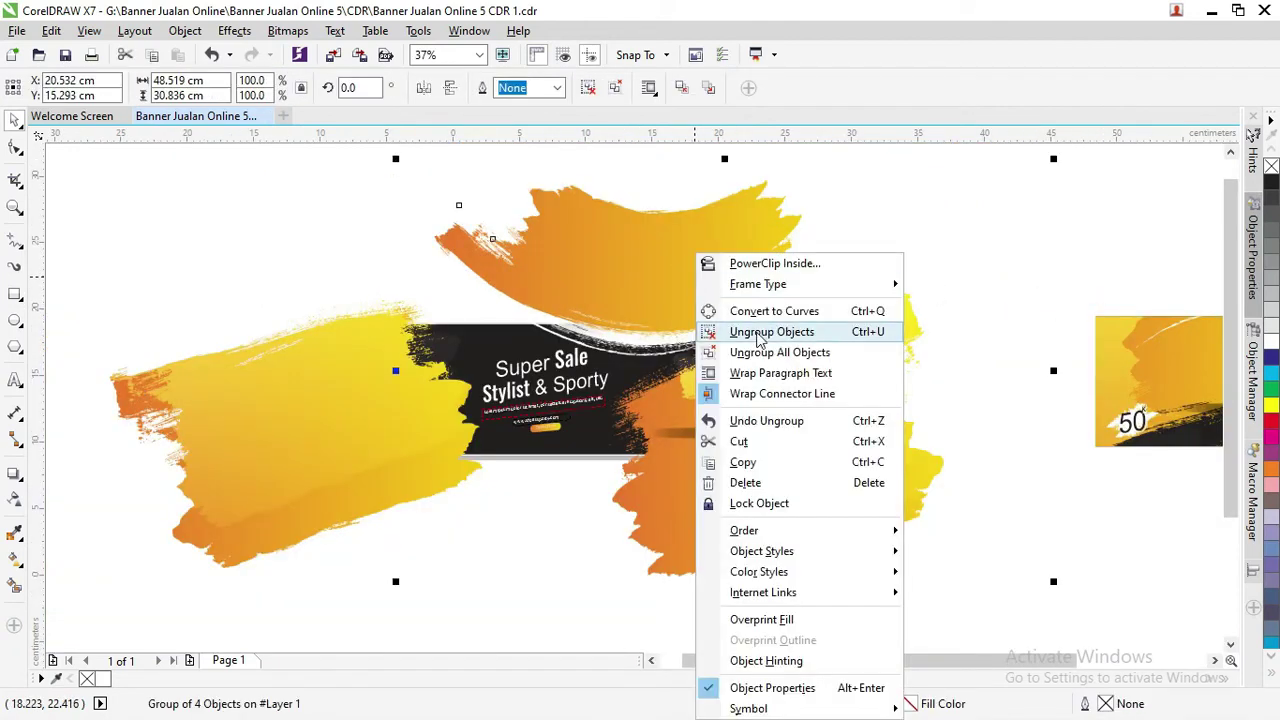
left_click(760, 332)
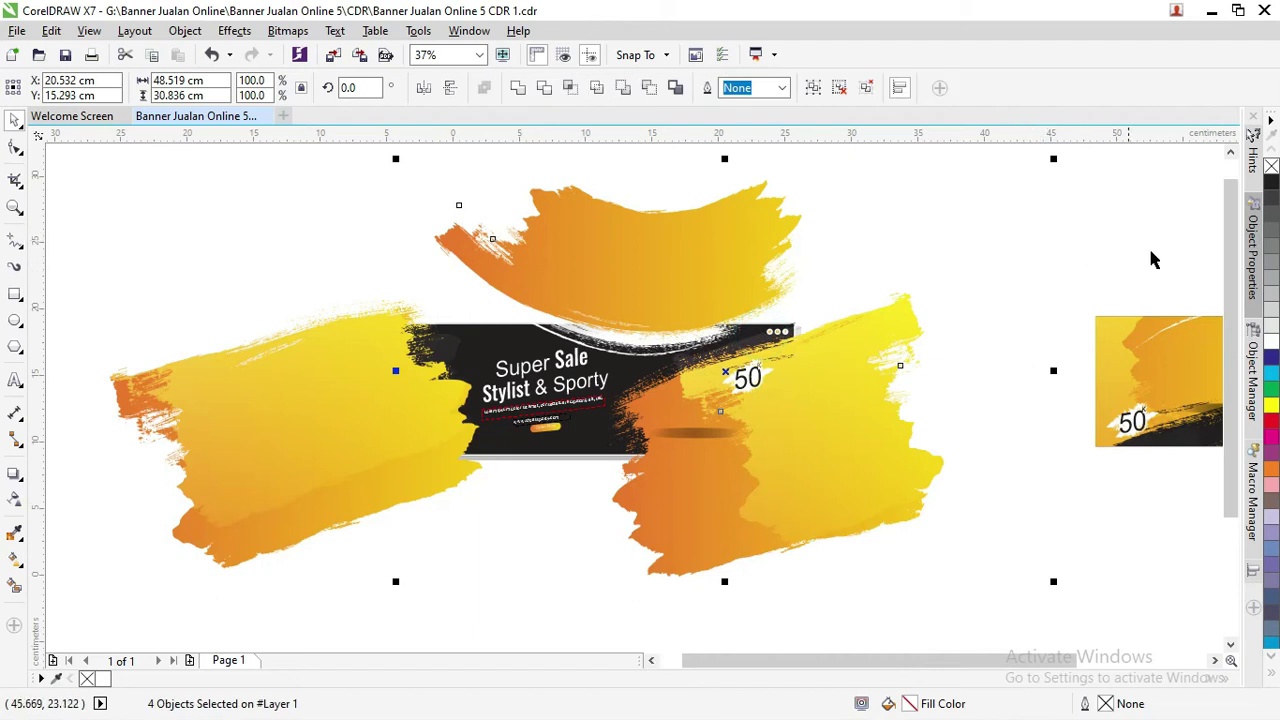
left_click(1175, 232)
- Apply Ungroup All to the top orange brush stroke so it becomes a single curve
left_click(751, 243)
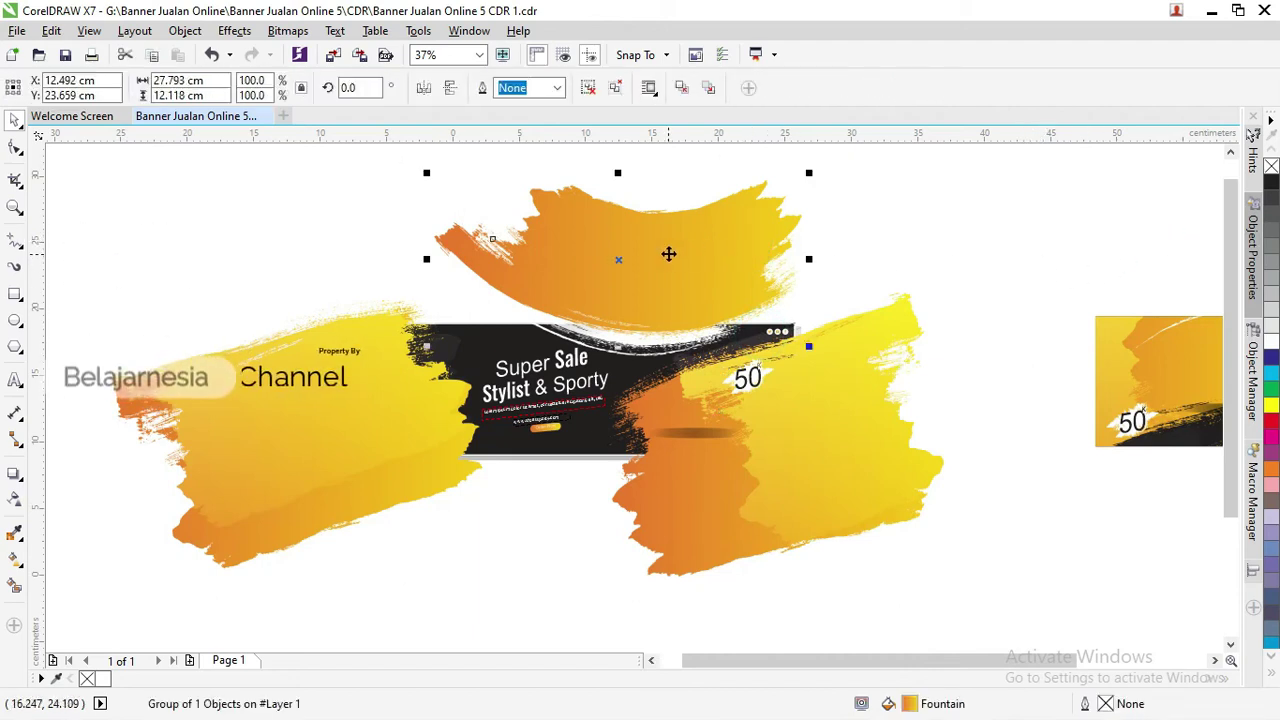
scroll(668, 254, "up", 2)
scroll(617, 386, "up", 2)
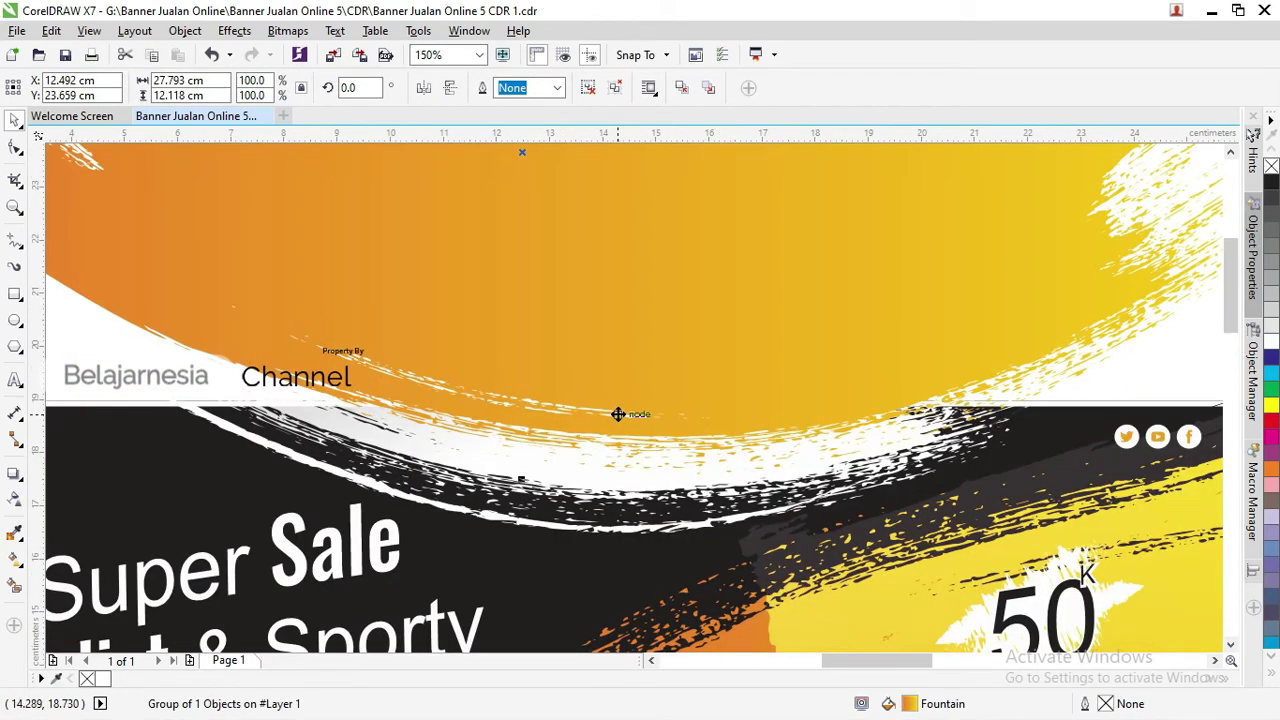
scroll(620, 408, "down", 2)
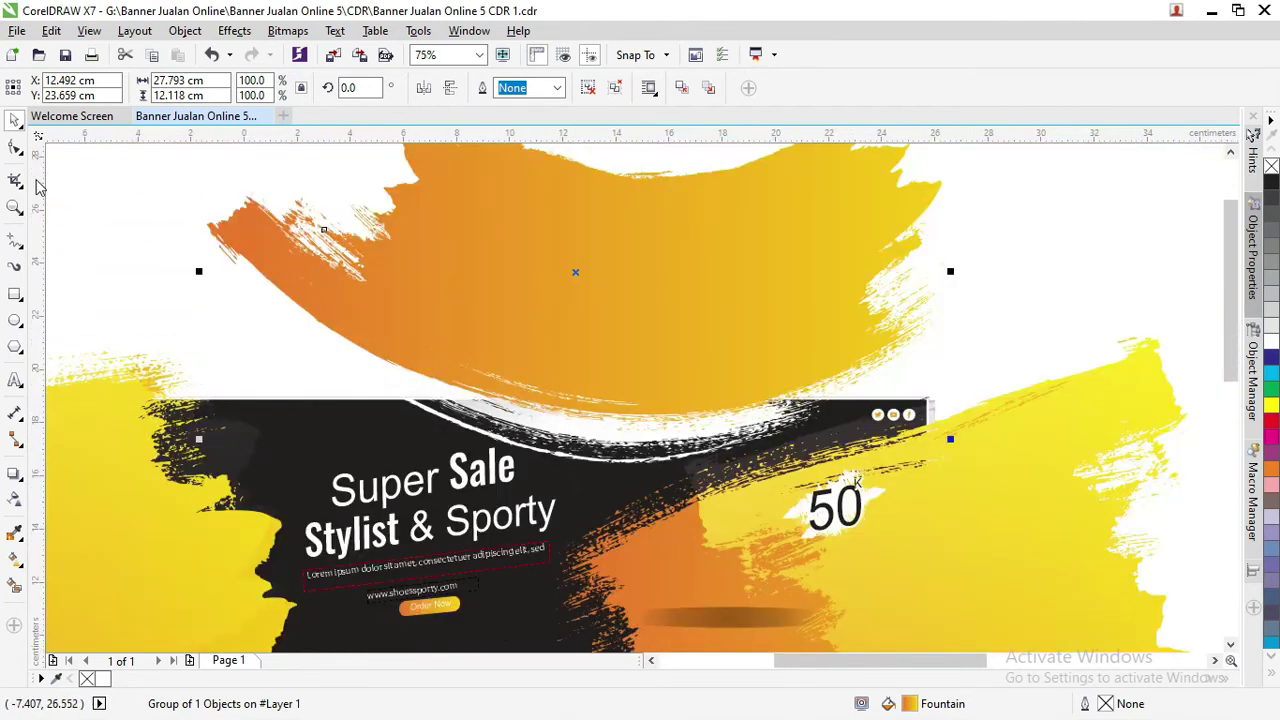
left_click(16, 147)
left_click(527, 345)
left_click(16, 120)
scroll(479, 254, "down", 2)
right_click(481, 258)
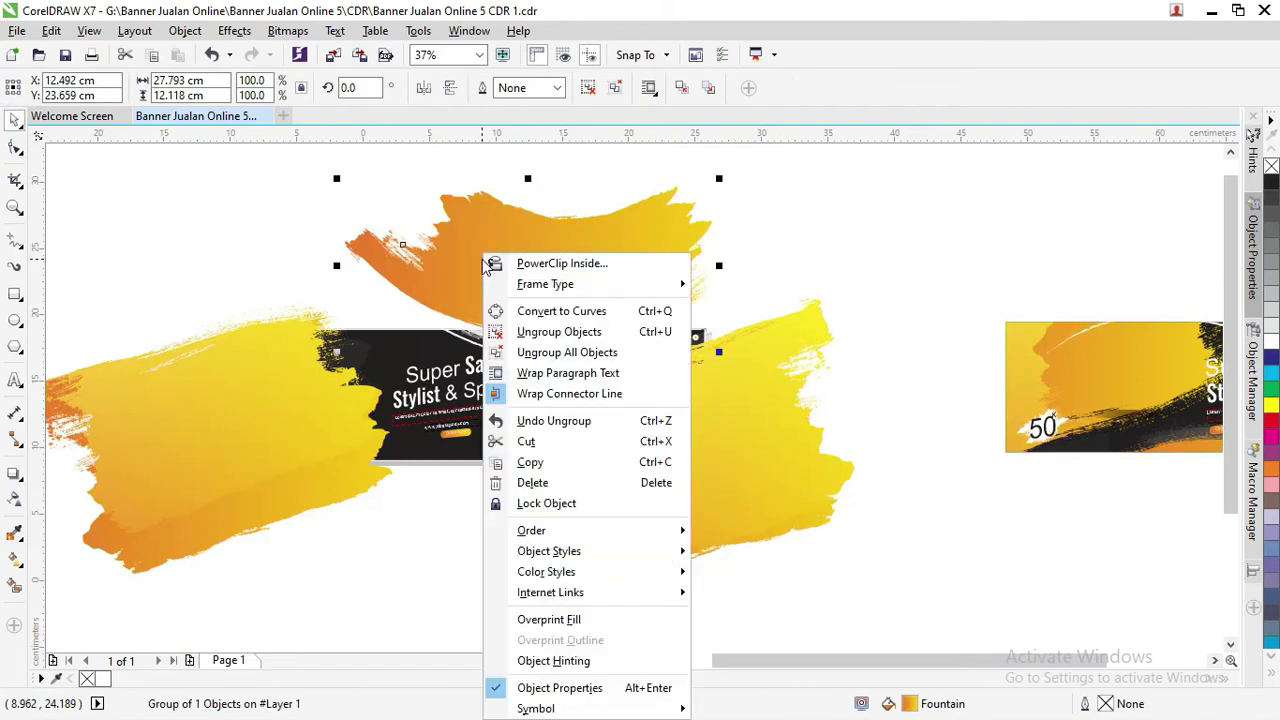
left_click(531, 352)
left_click(825, 275)
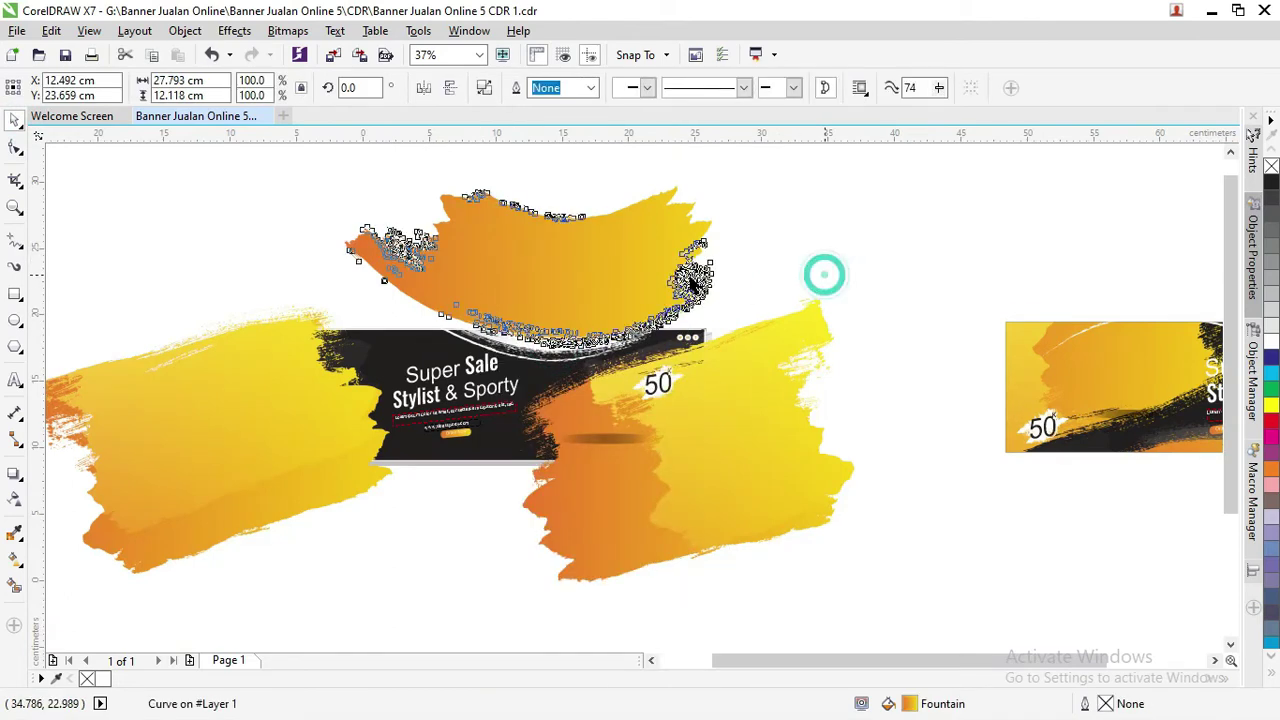
scroll(521, 348, "up", 4)
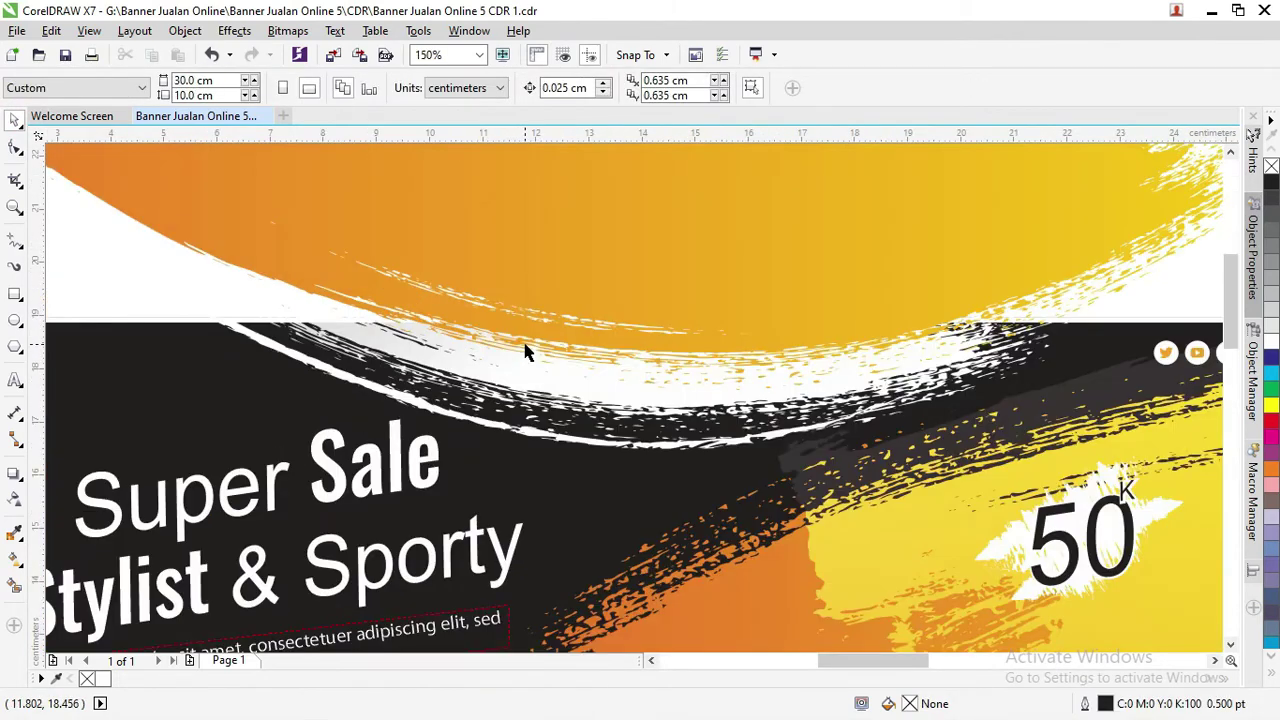
scroll(528, 338, "up", 2)
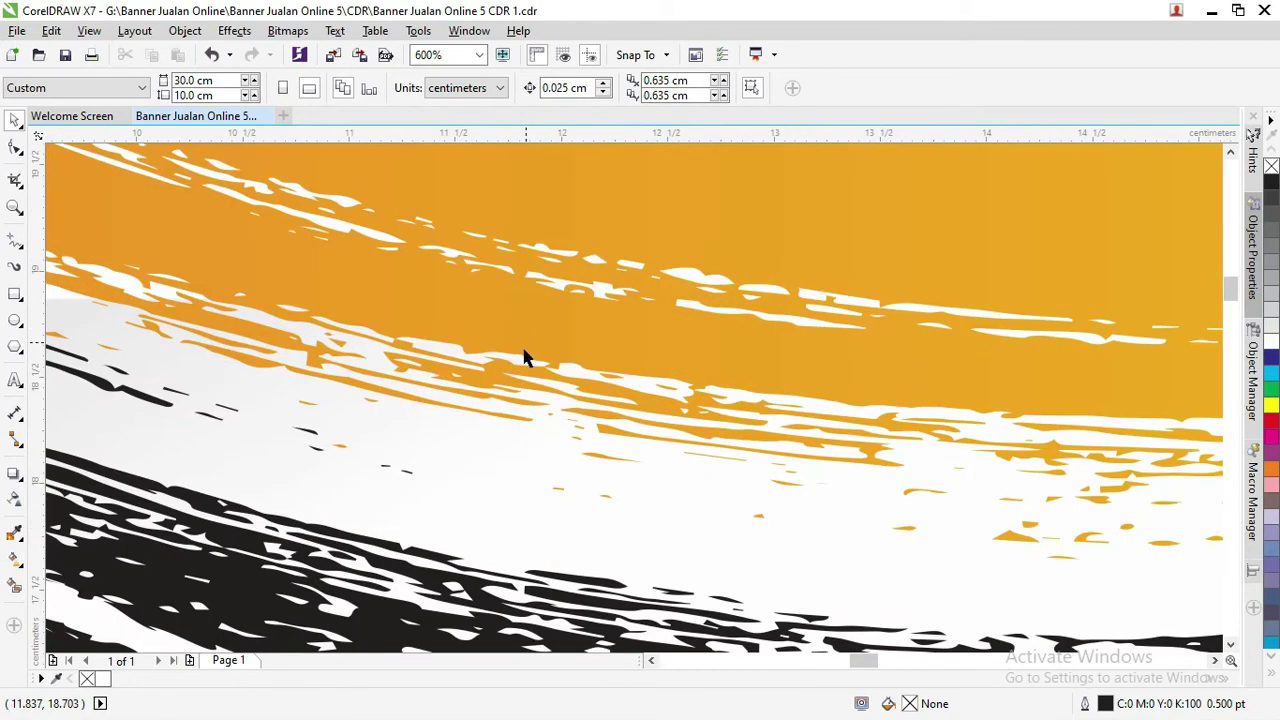
scroll(522, 362, "up", 1)
scroll(519, 343, "down", 2)
scroll(519, 340, "down", 1)
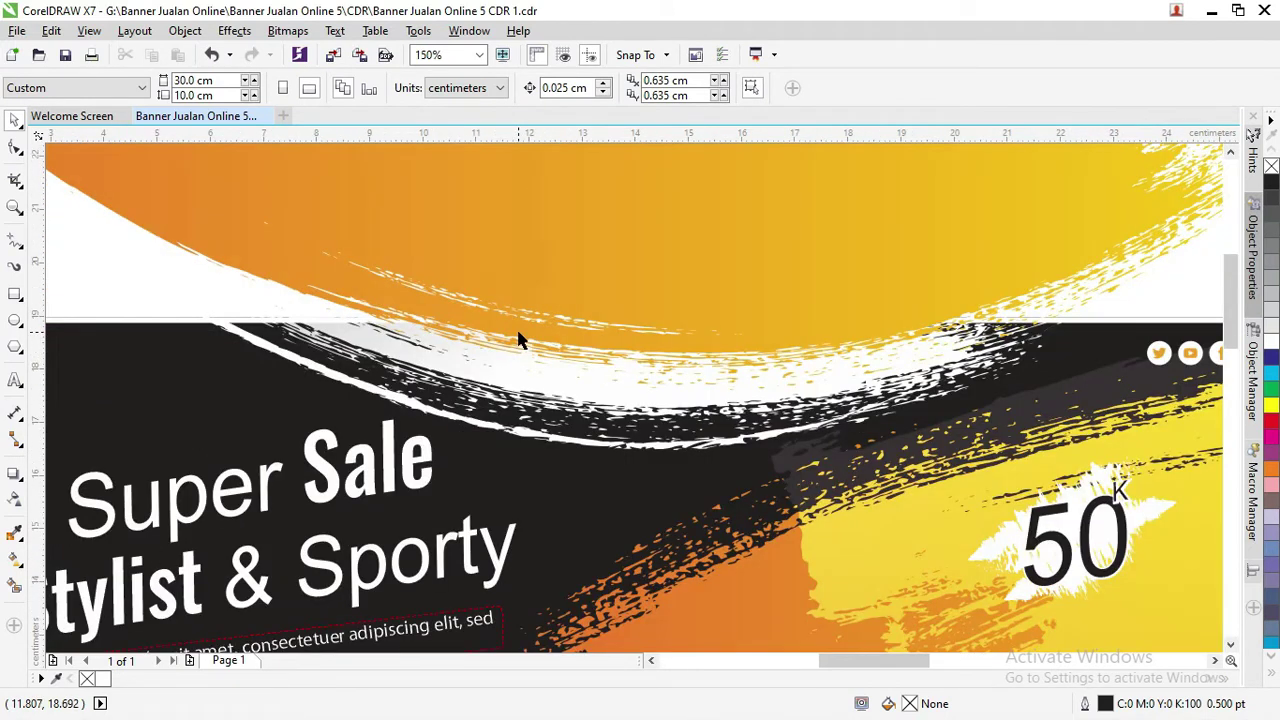
scroll(518, 340, "down", 2)
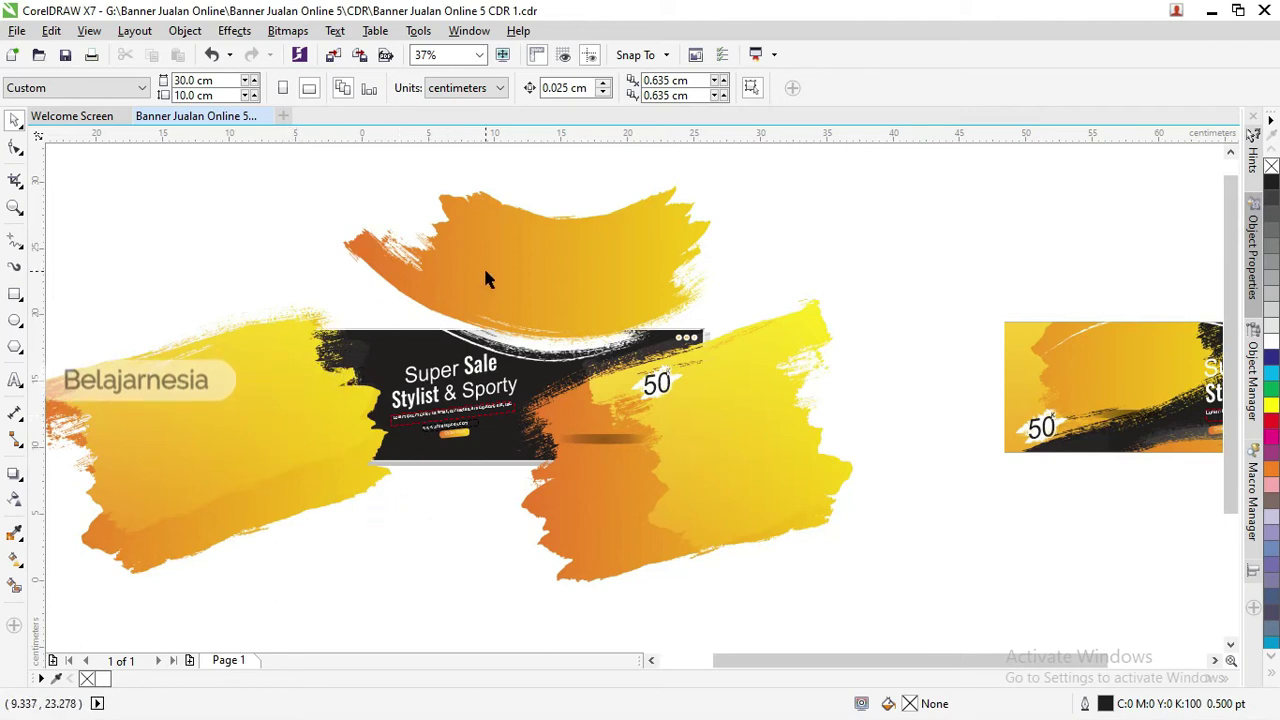
left_click(283, 424)
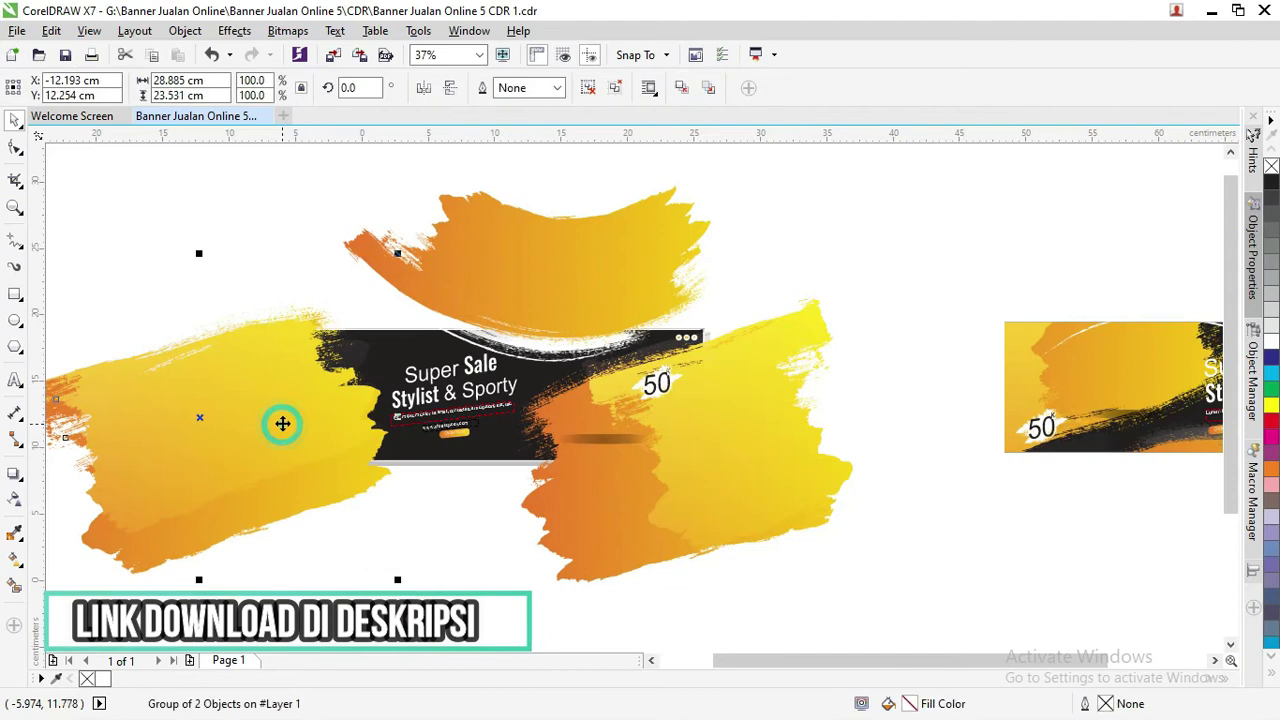
scroll(214, 423, "up", 1)
scroll(340, 393, "up", 2)
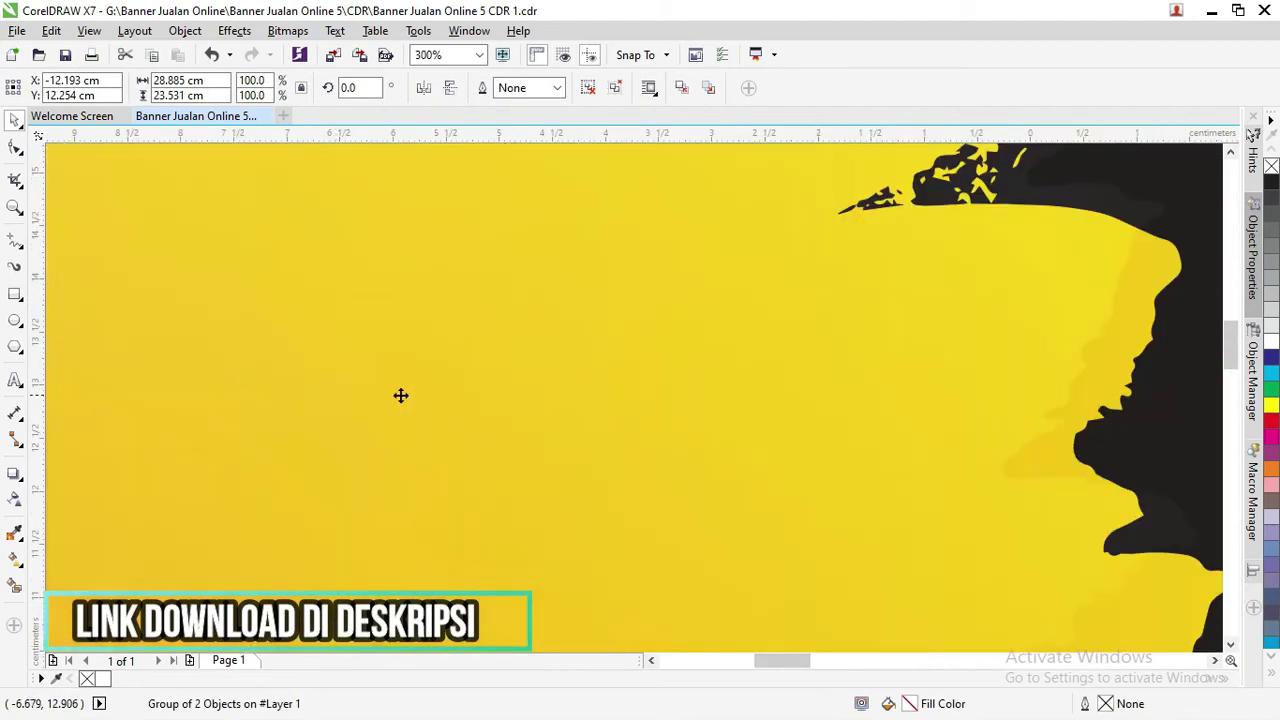
scroll(400, 395, "down", 2)
scroll(403, 390, "down", 1)
scroll(404, 391, "down", 1)
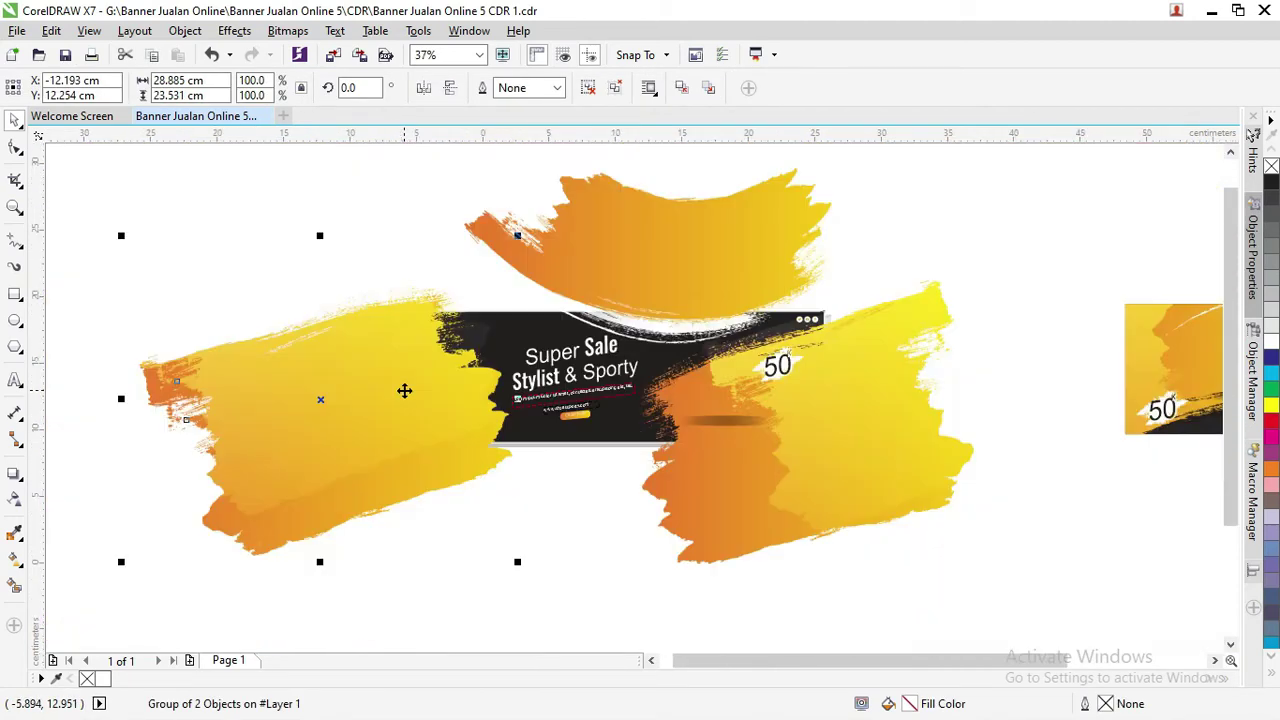
left_click_drag(823, 409, 835, 414)
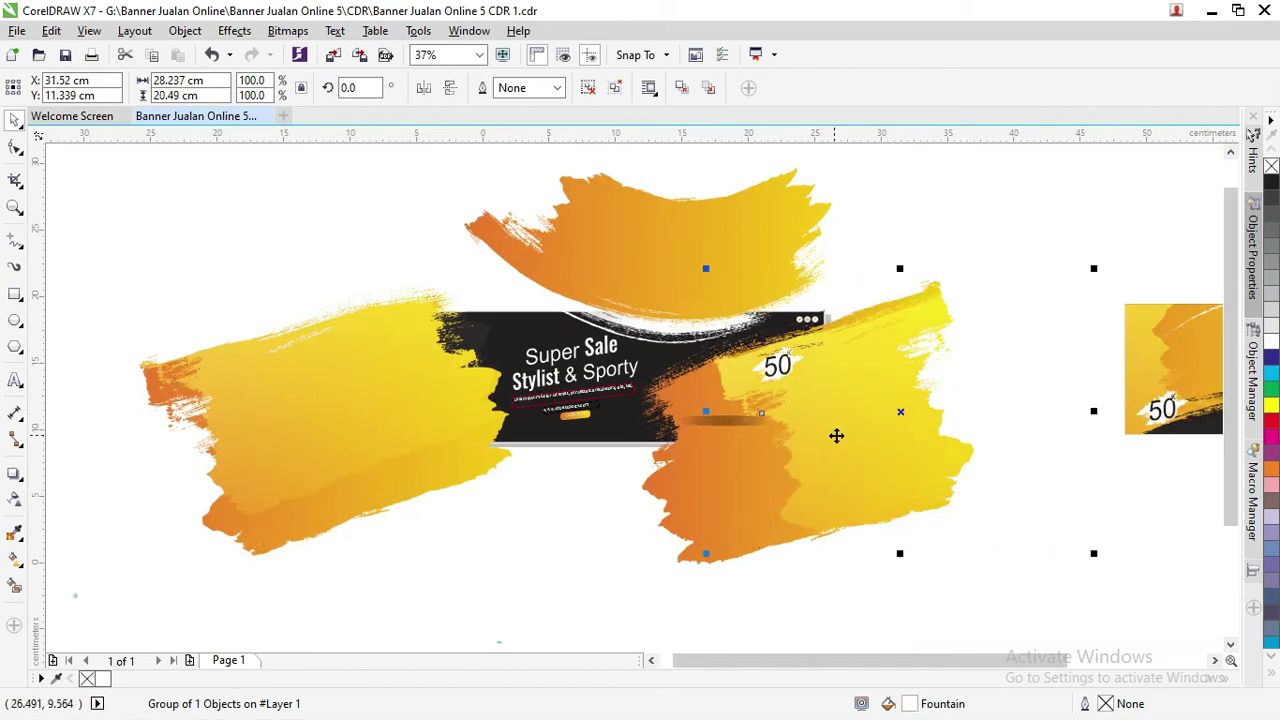
left_click(784, 420)
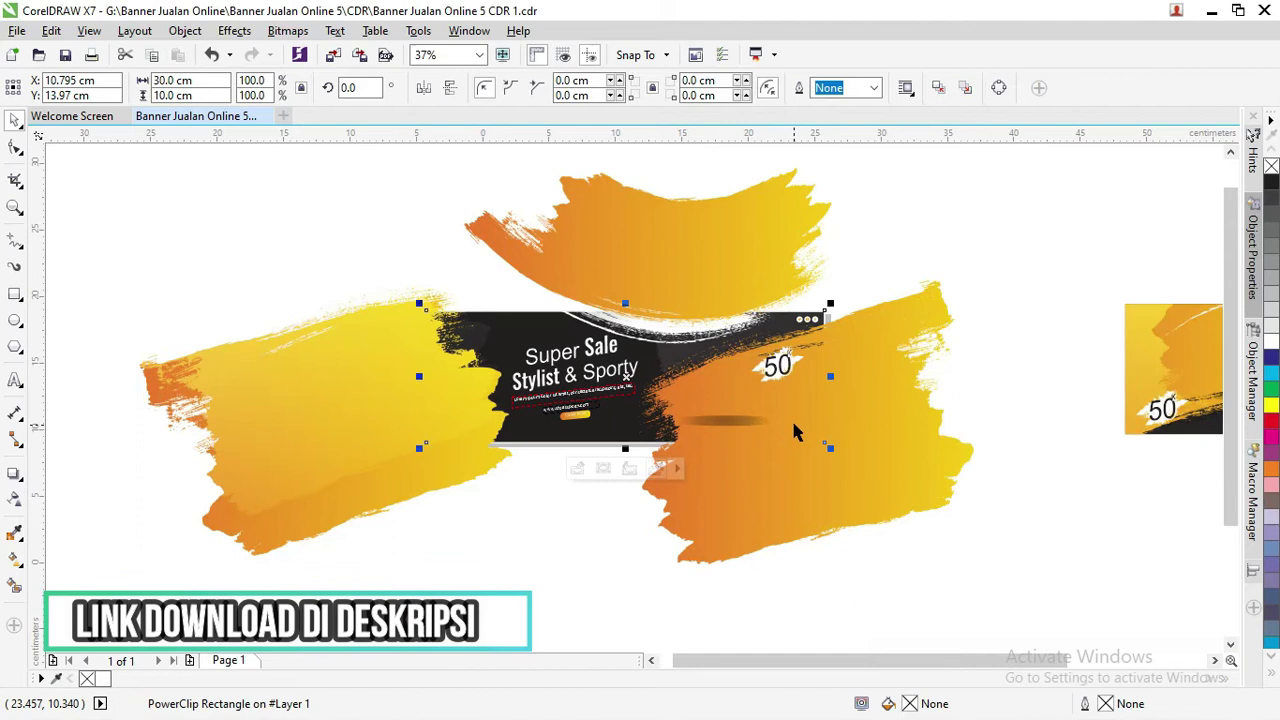
key("ctrl+z")
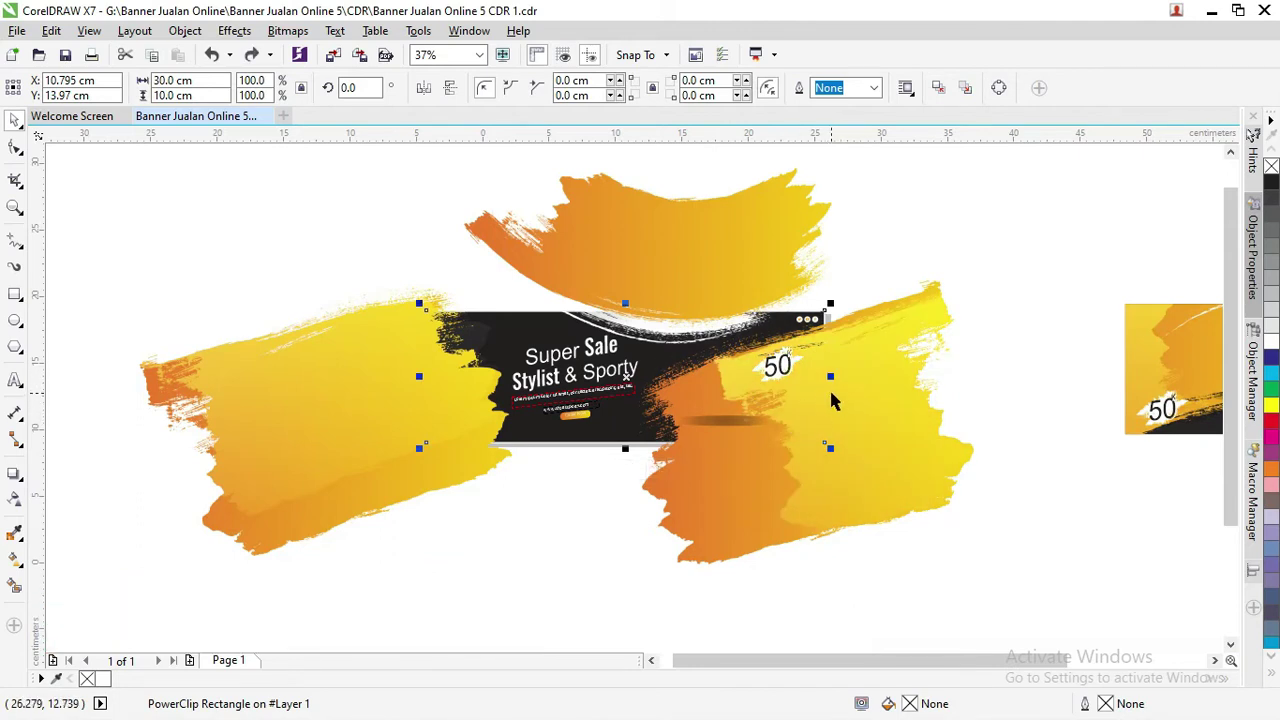
scroll(834, 401, "down", 2)
scroll(831, 402, "up", 2)
scroll(833, 405, "down", 2)
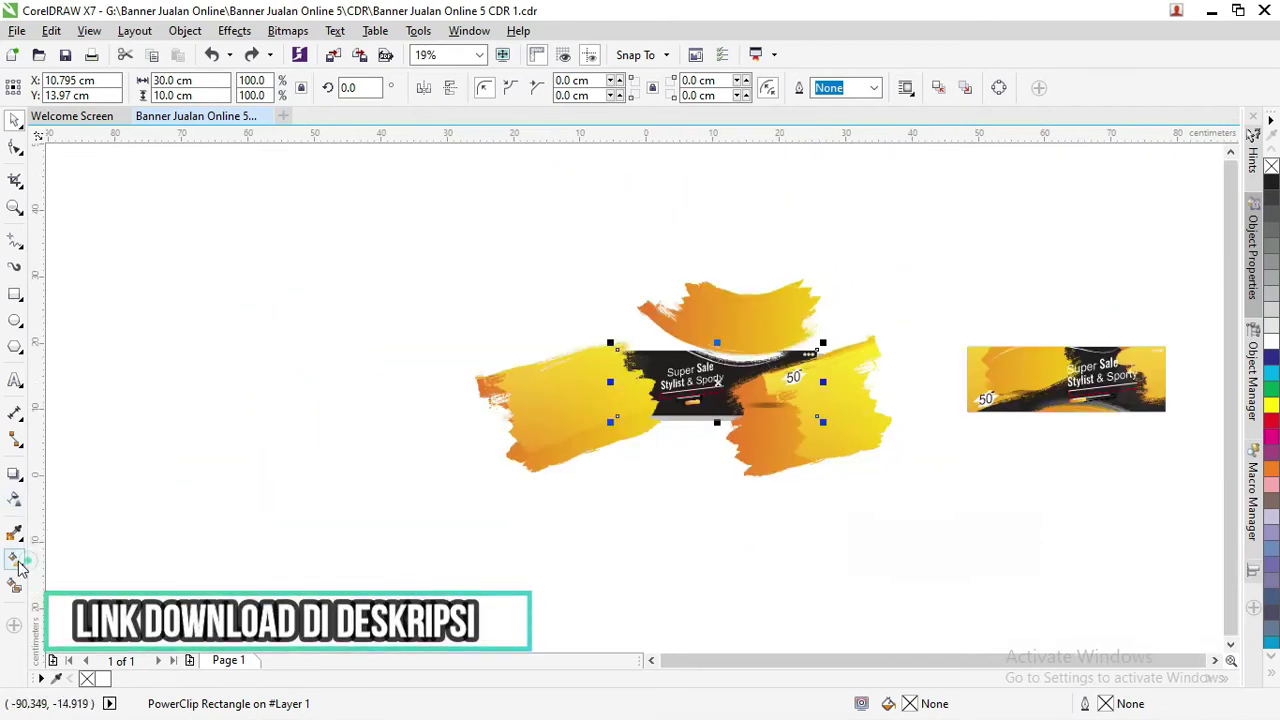
- Draw a diagonal fountain transparency across the right yellow brush shape
left_click(17, 562)
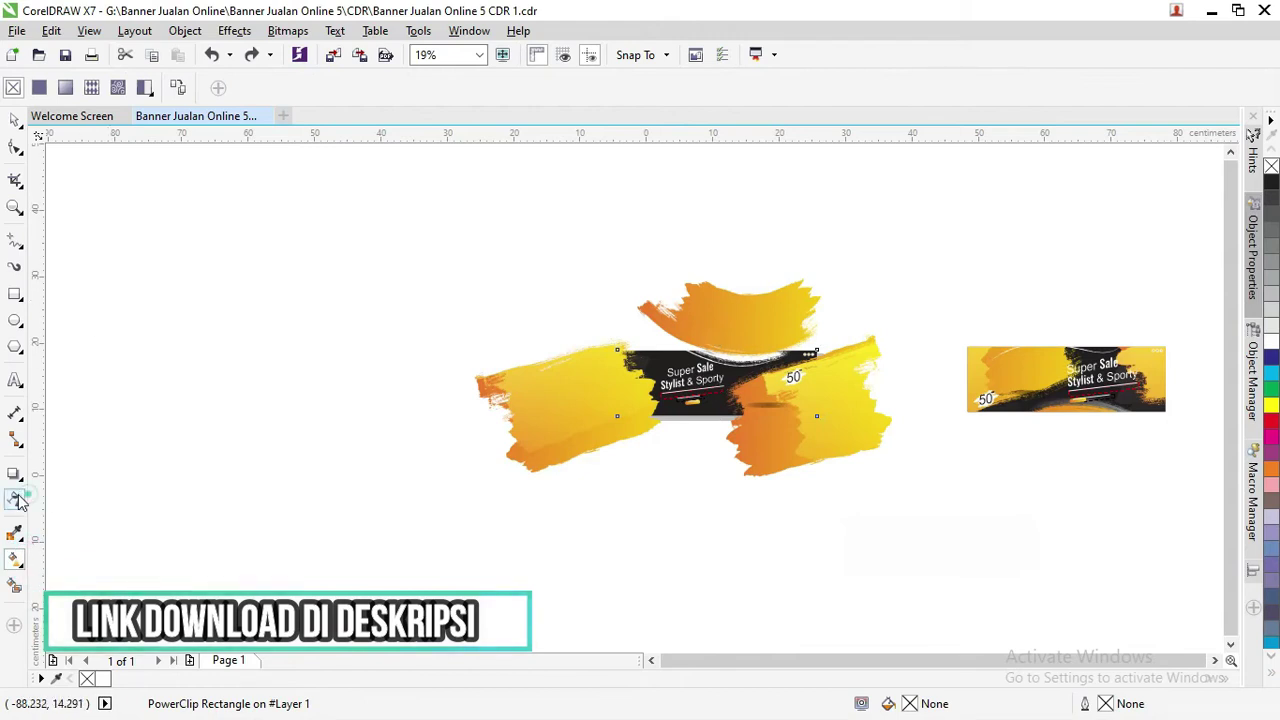
left_click(20, 500)
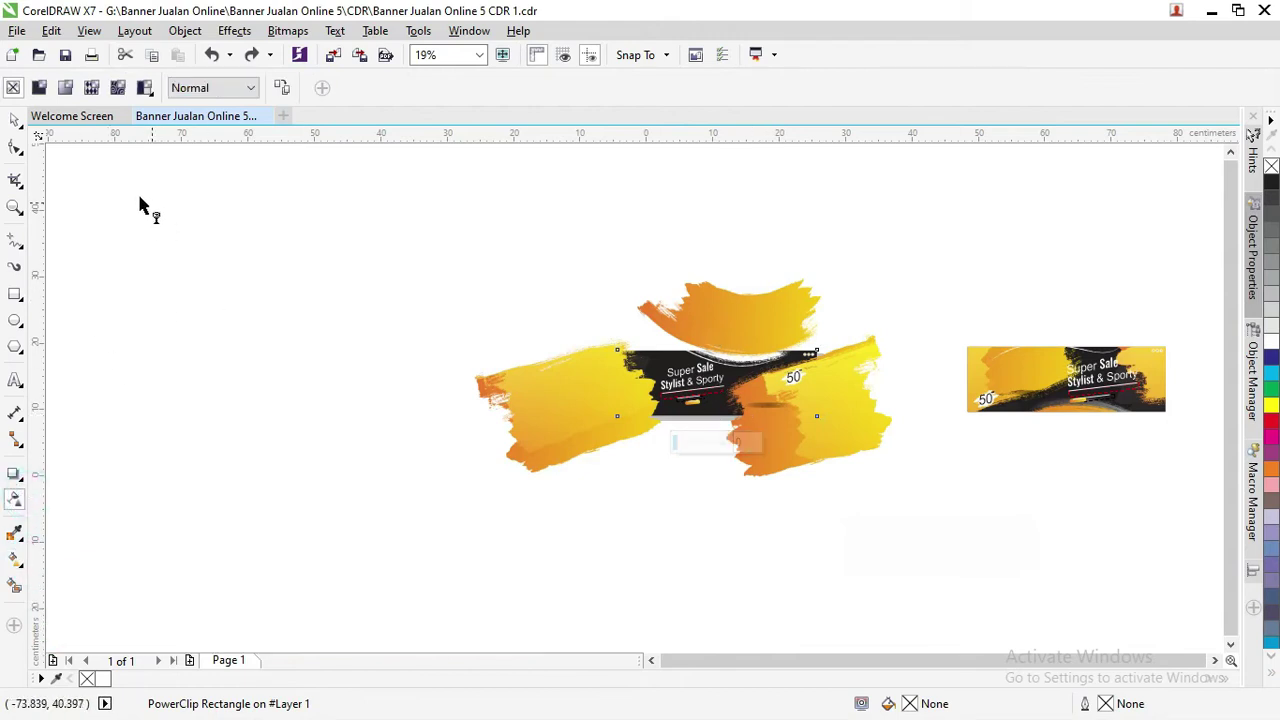
left_click(15, 120)
left_click(846, 408)
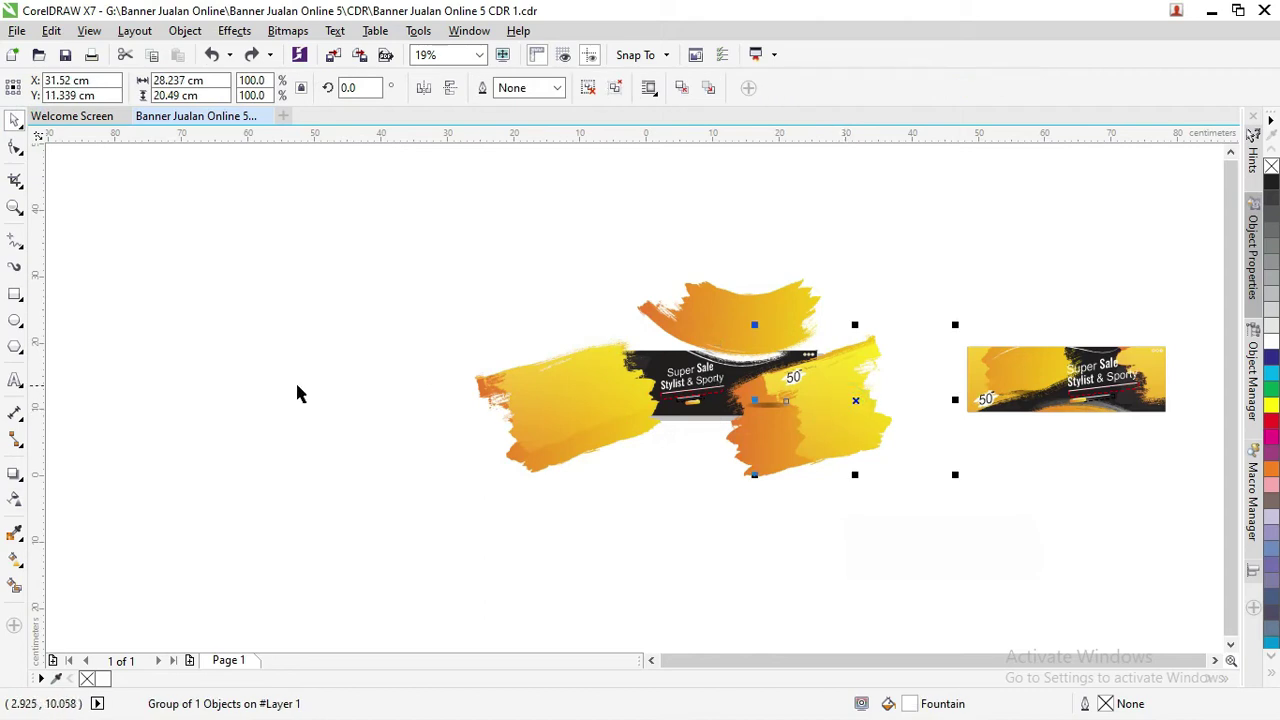
left_click(14, 562)
left_click_drag(812, 285, 877, 462)
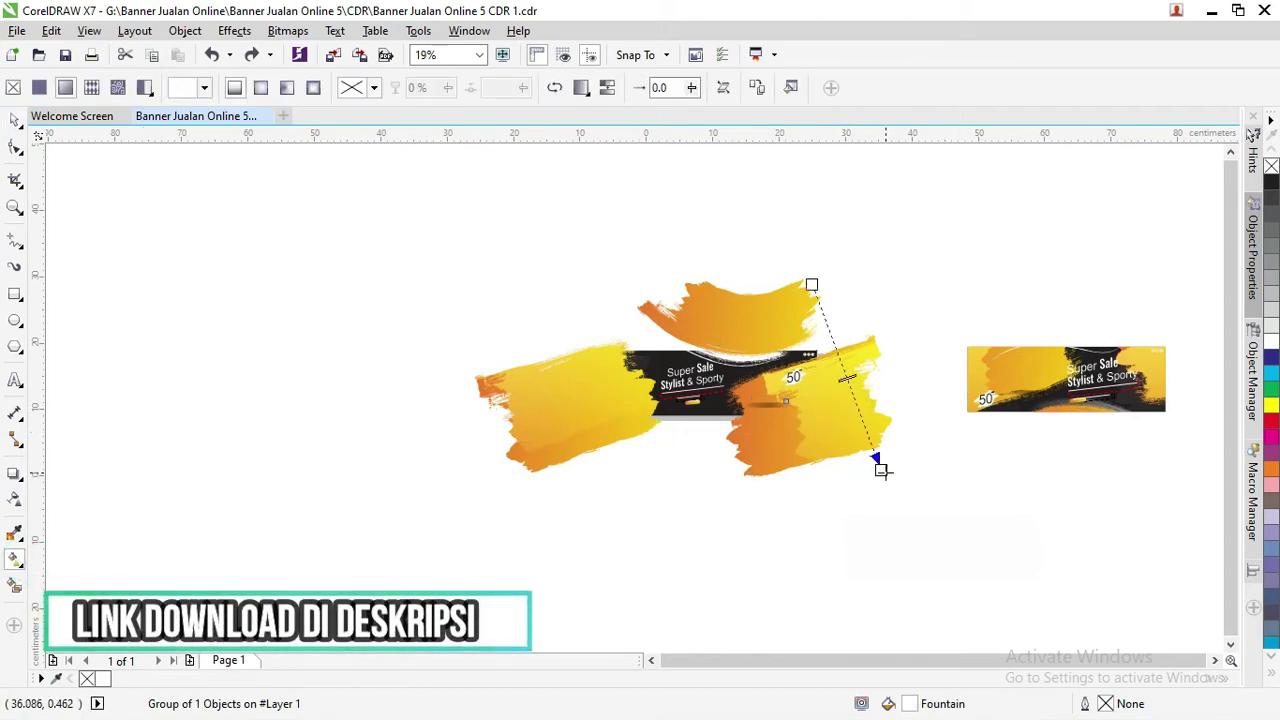
- Keep the start node at 0% and set the end node to black (C75 M68 Y65 K90)
left_click(880, 467)
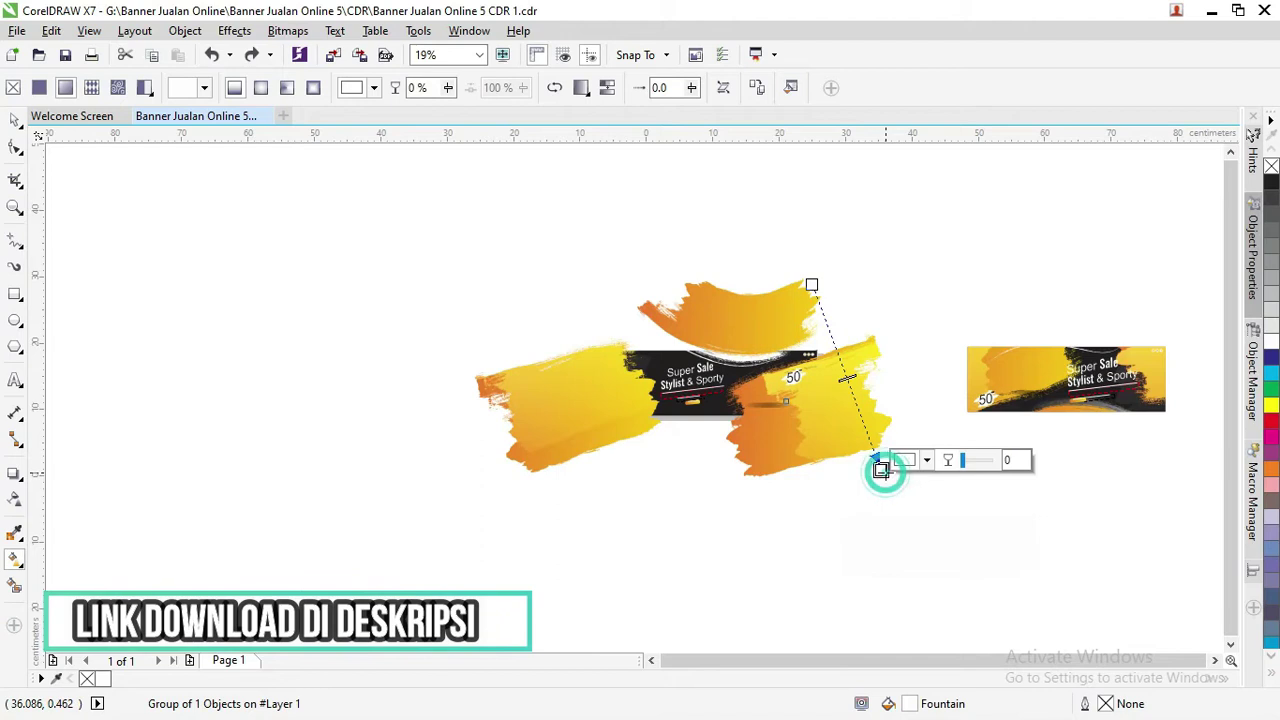
left_click(812, 285)
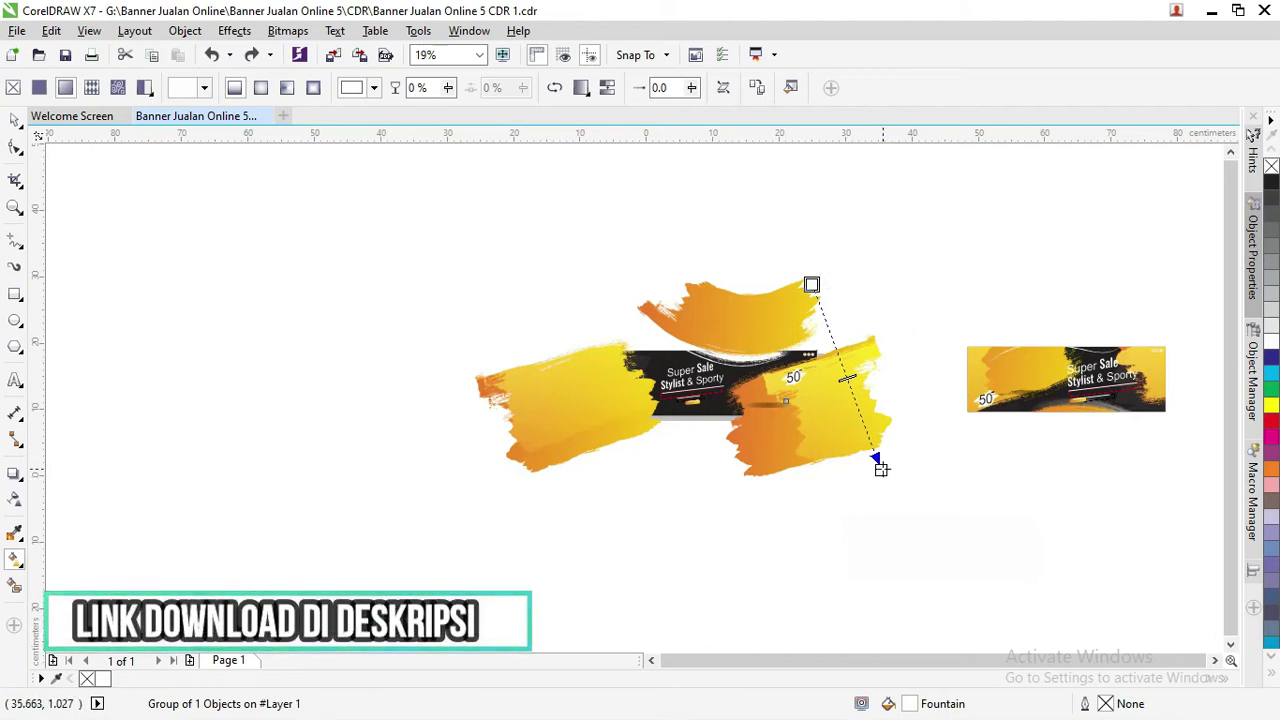
left_click(879, 467)
left_click(925, 461)
left_click_drag(959, 549, 1010, 648)
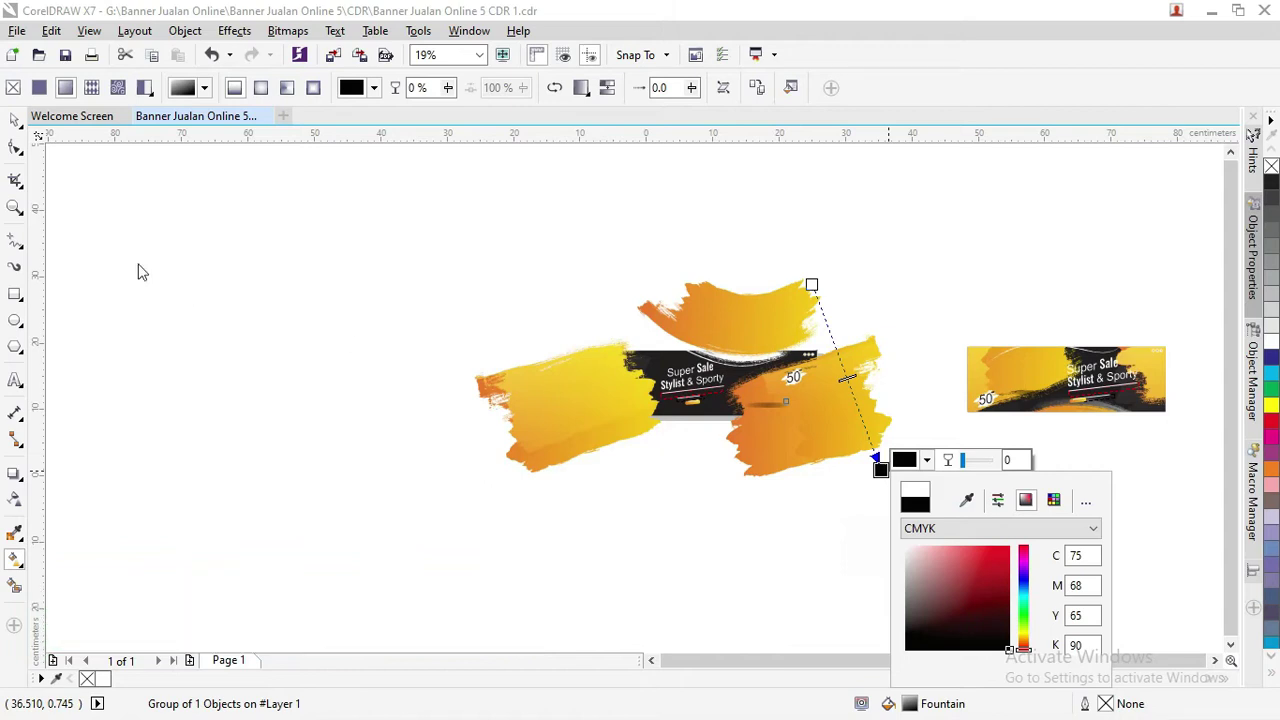
key("Escape")
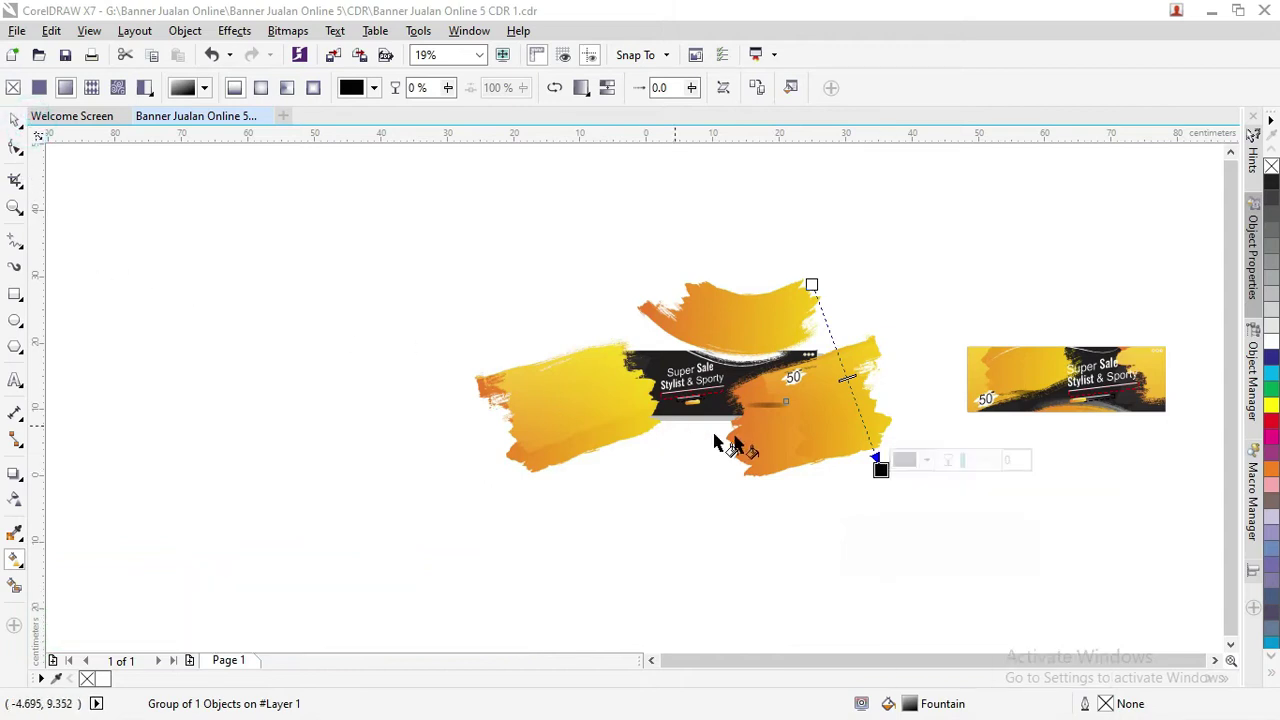
left_click(15, 120)
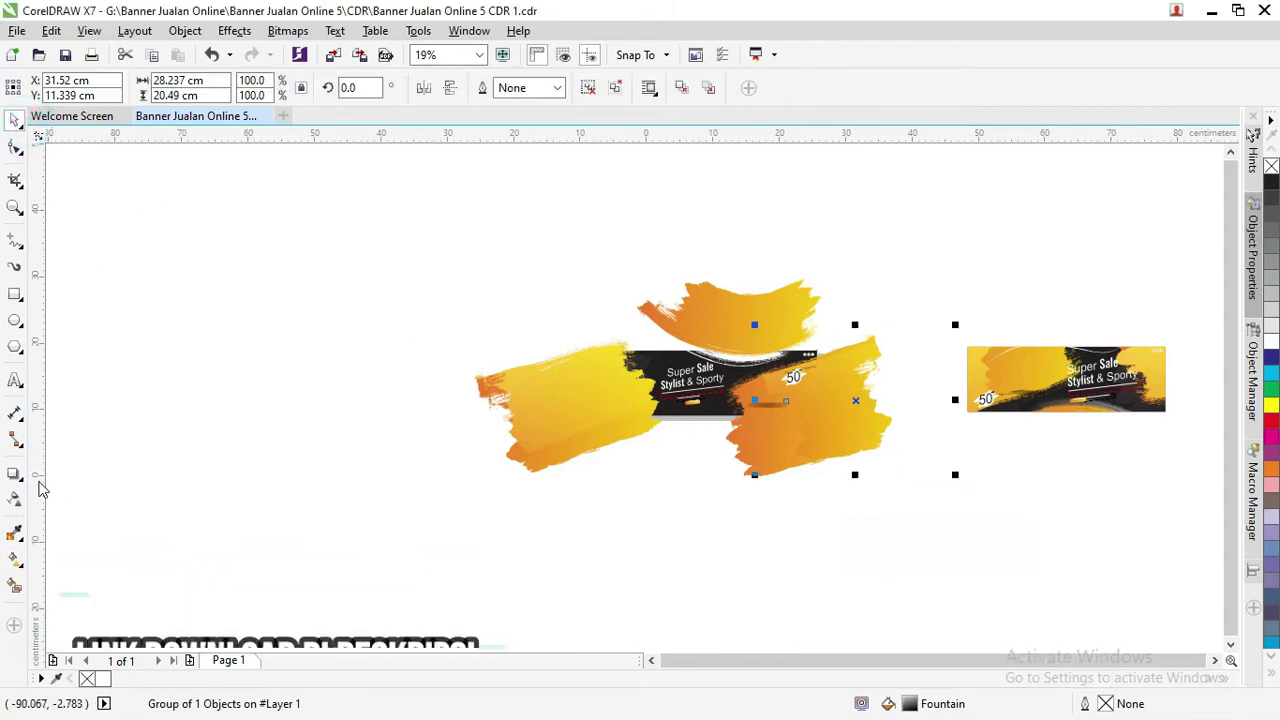
- Drag the orange brush shape into the first banner's PowerClip frame so its edges trim it
left_click(16, 499)
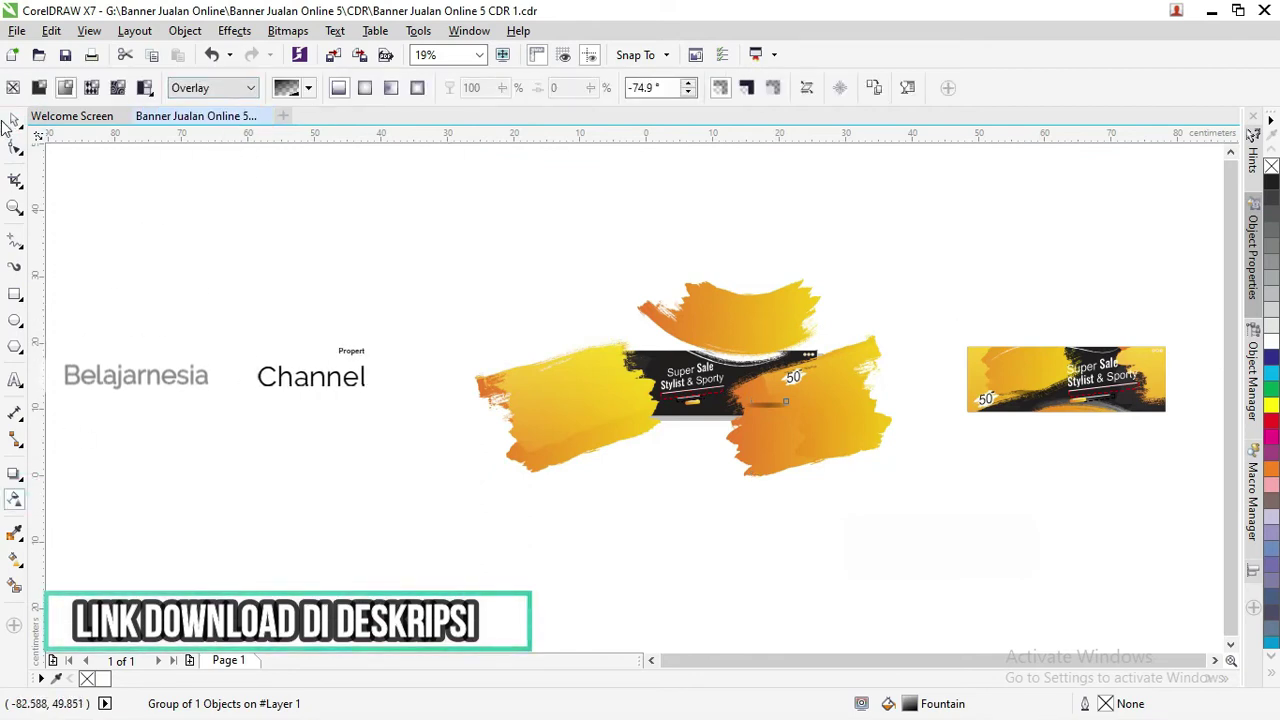
key("space")
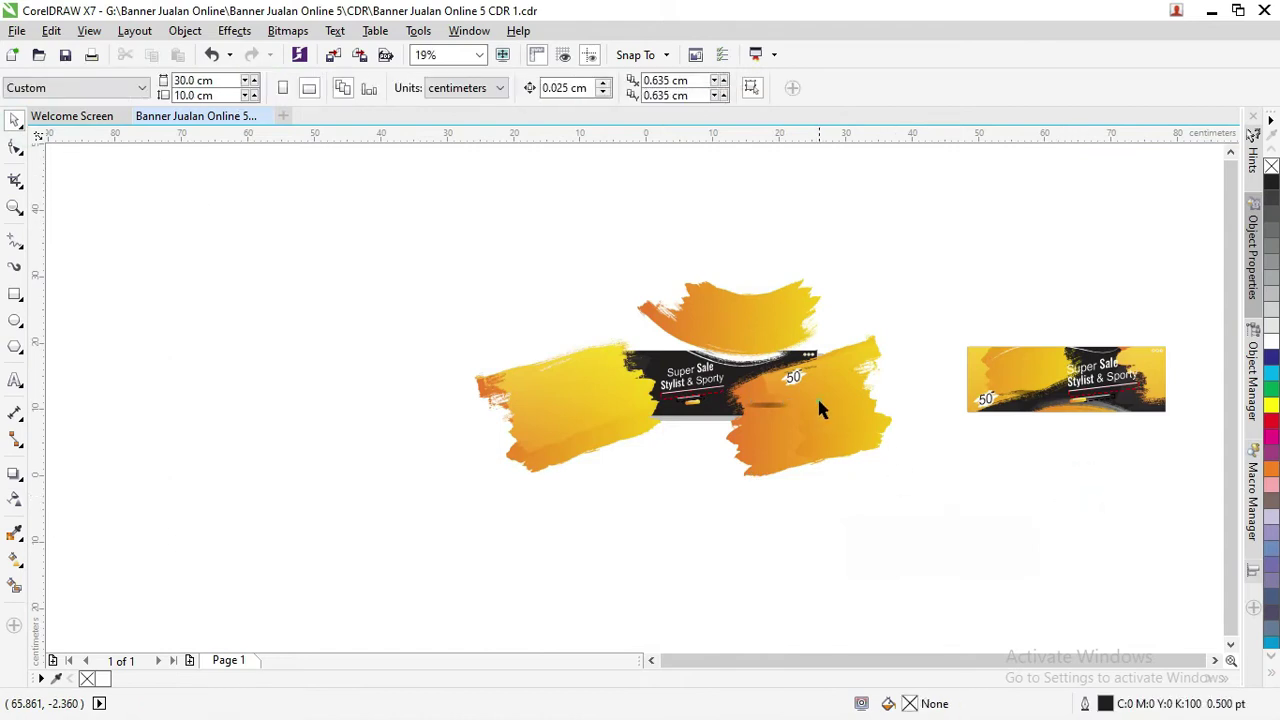
left_click(817, 403)
scroll(800, 405, "up", 4)
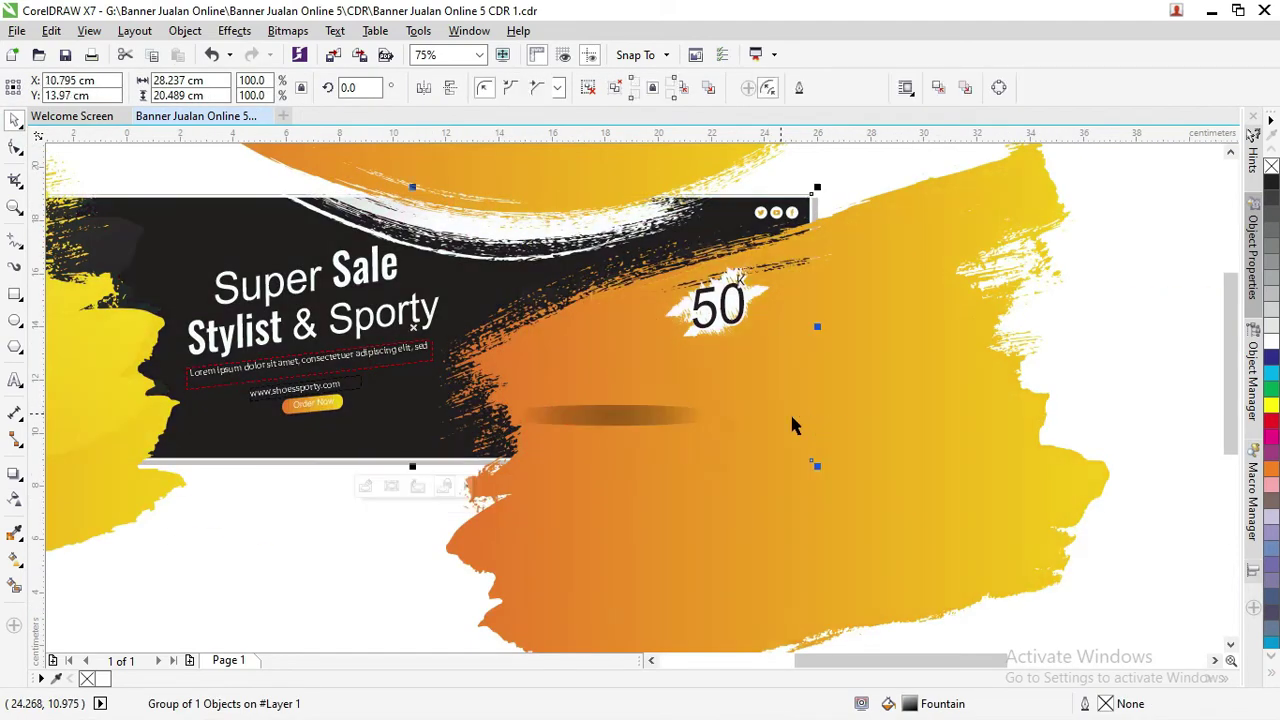
left_click(794, 417)
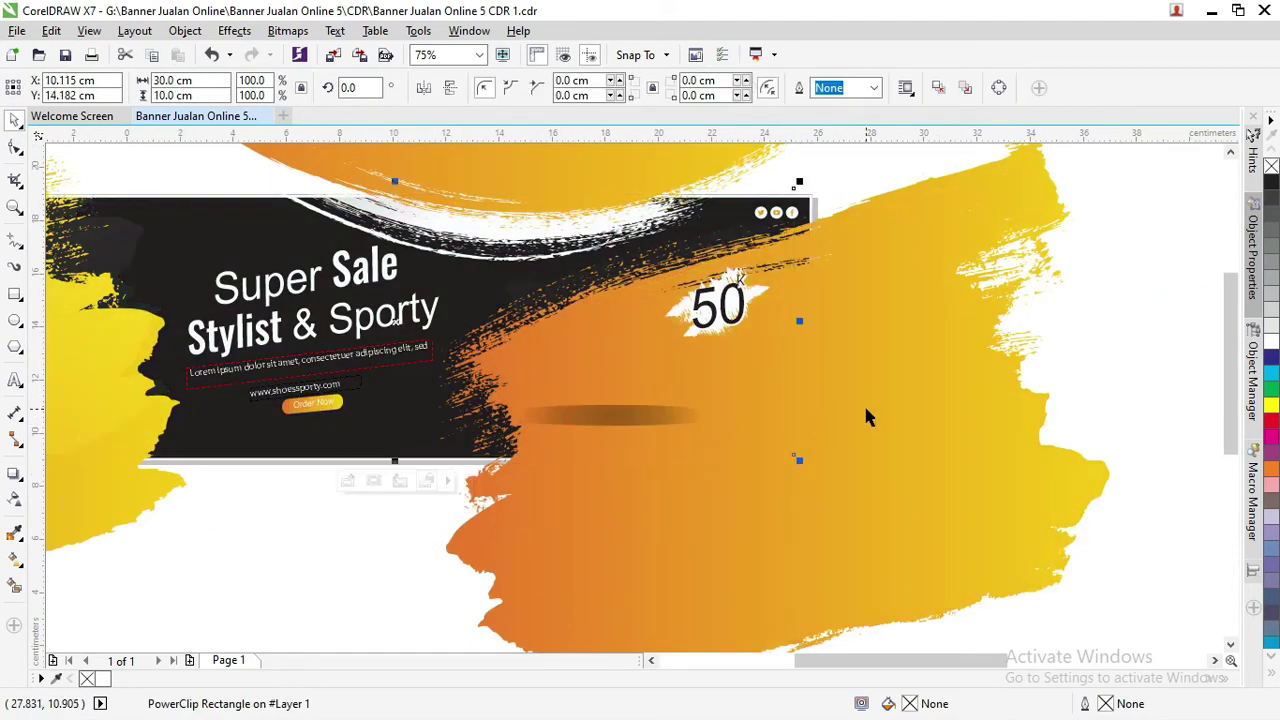
left_click_drag(867, 416, 866, 415)
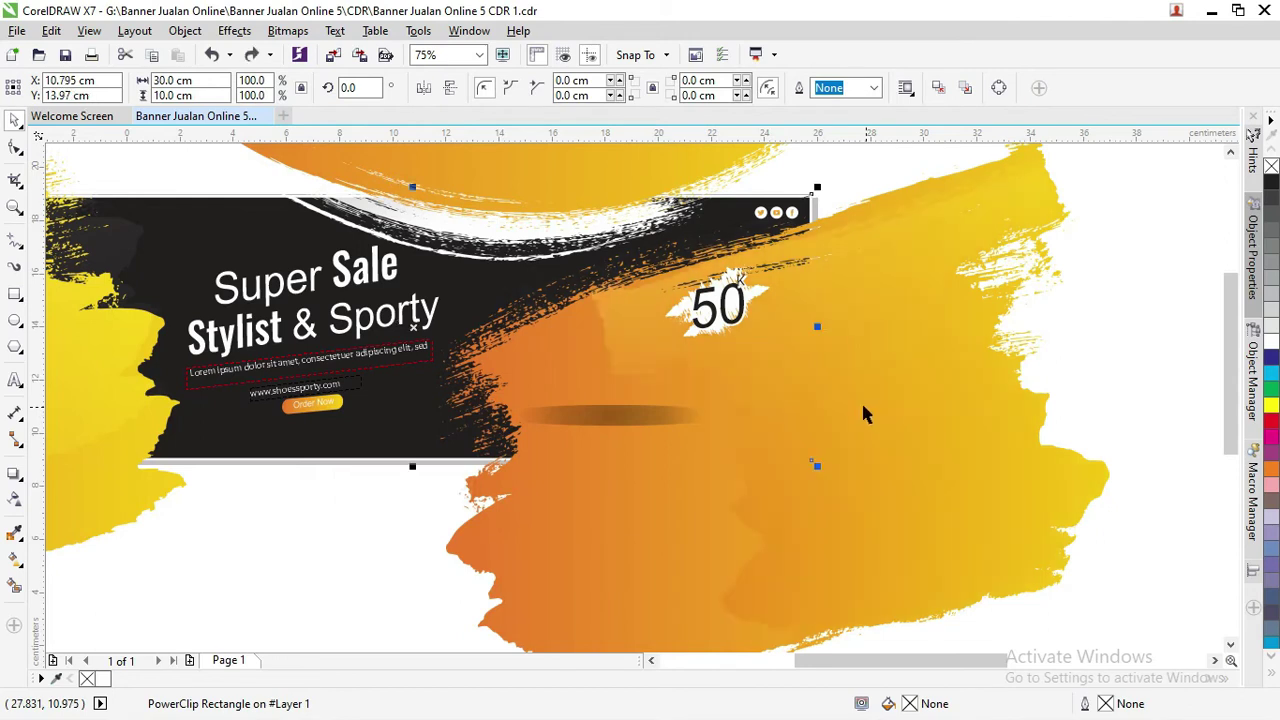
left_click(852, 345)
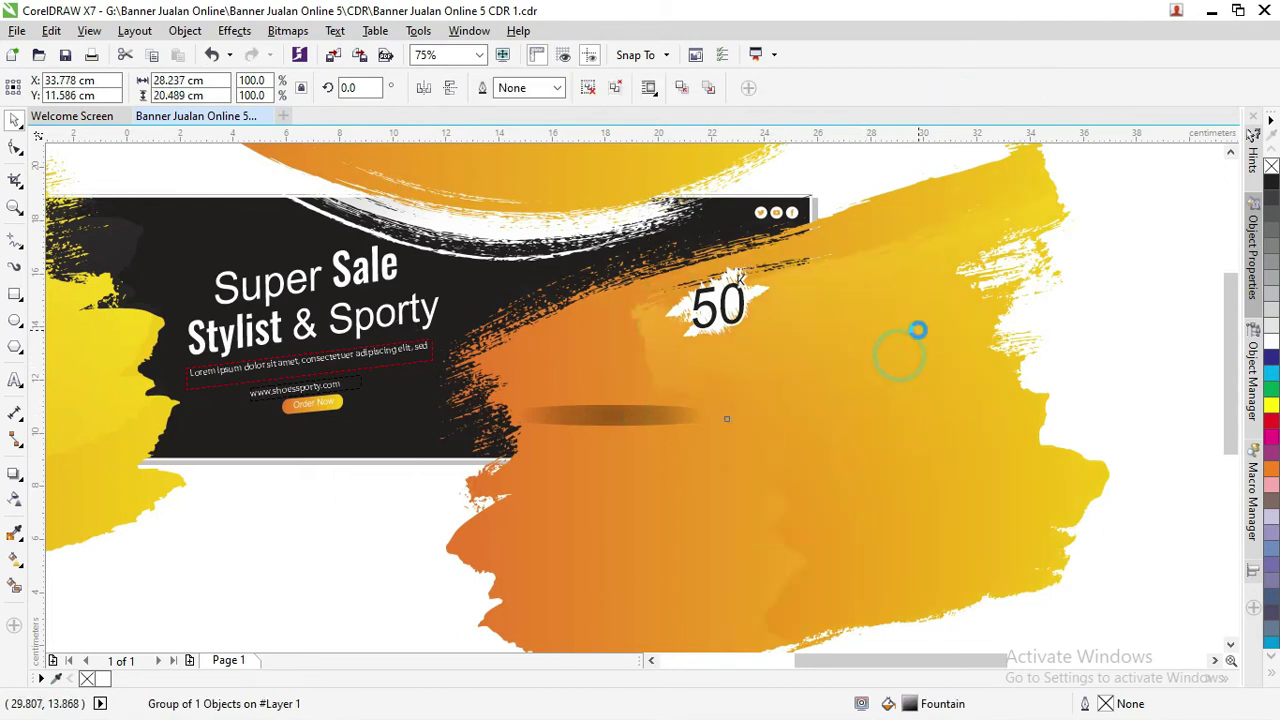
mouse_move(951, 314)
left_mouse_down()
mouse_move(925, 347)
mouse_move(578, 349)
left_mouse_up()
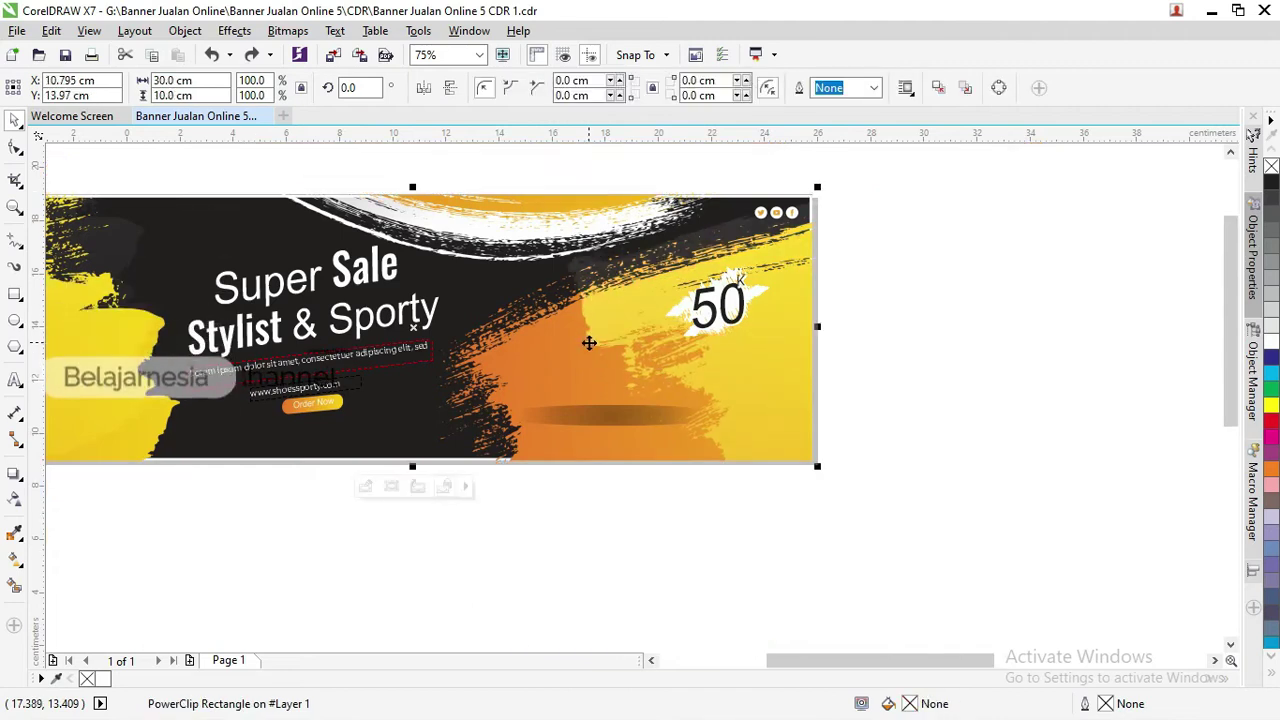
- Marquee-select the six banner objects and group them with Ctrl+G
scroll(593, 341, "down", 2)
left_click(896, 273)
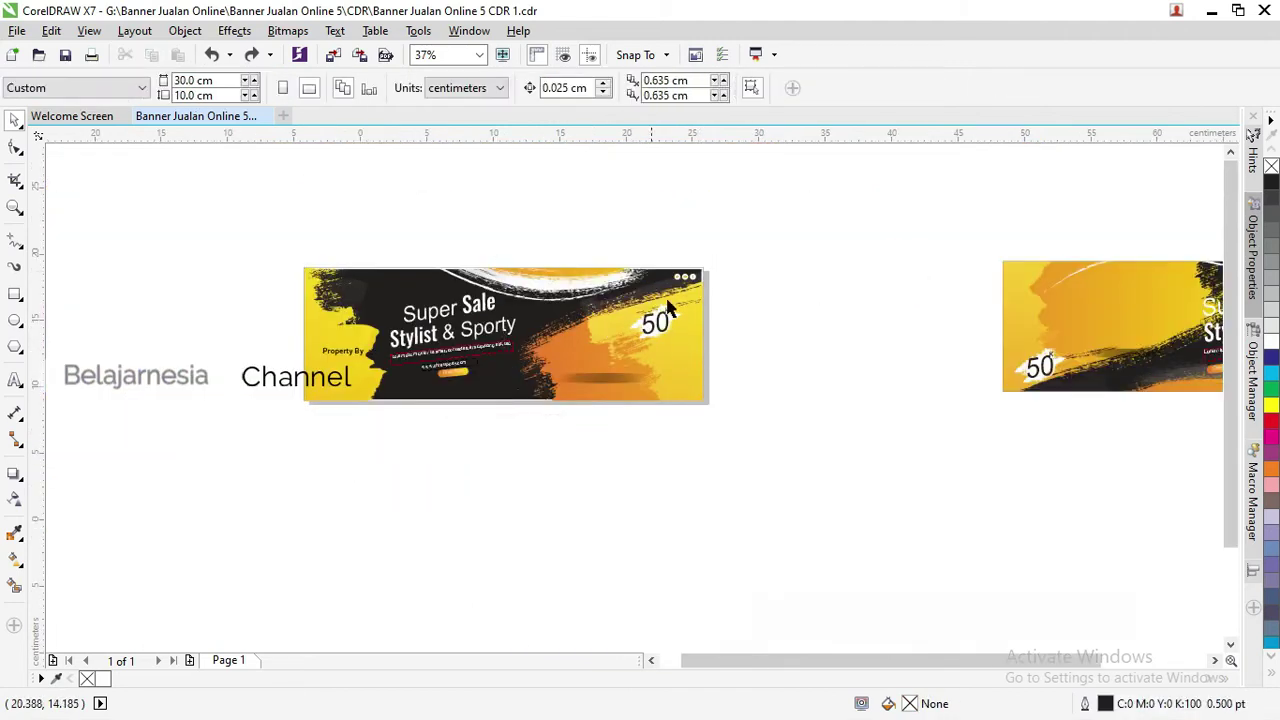
left_click_drag(250, 238, 819, 494)
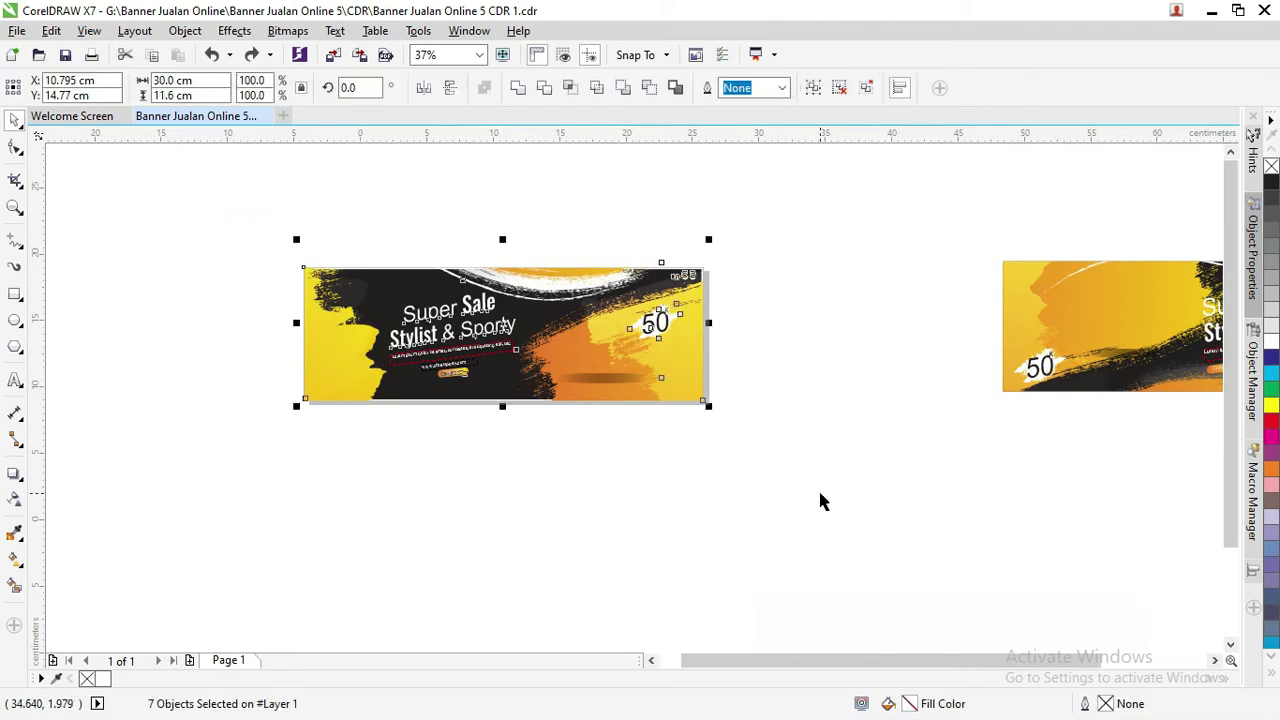
left_click(825, 420)
left_click_drag(777, 430, 300, 260)
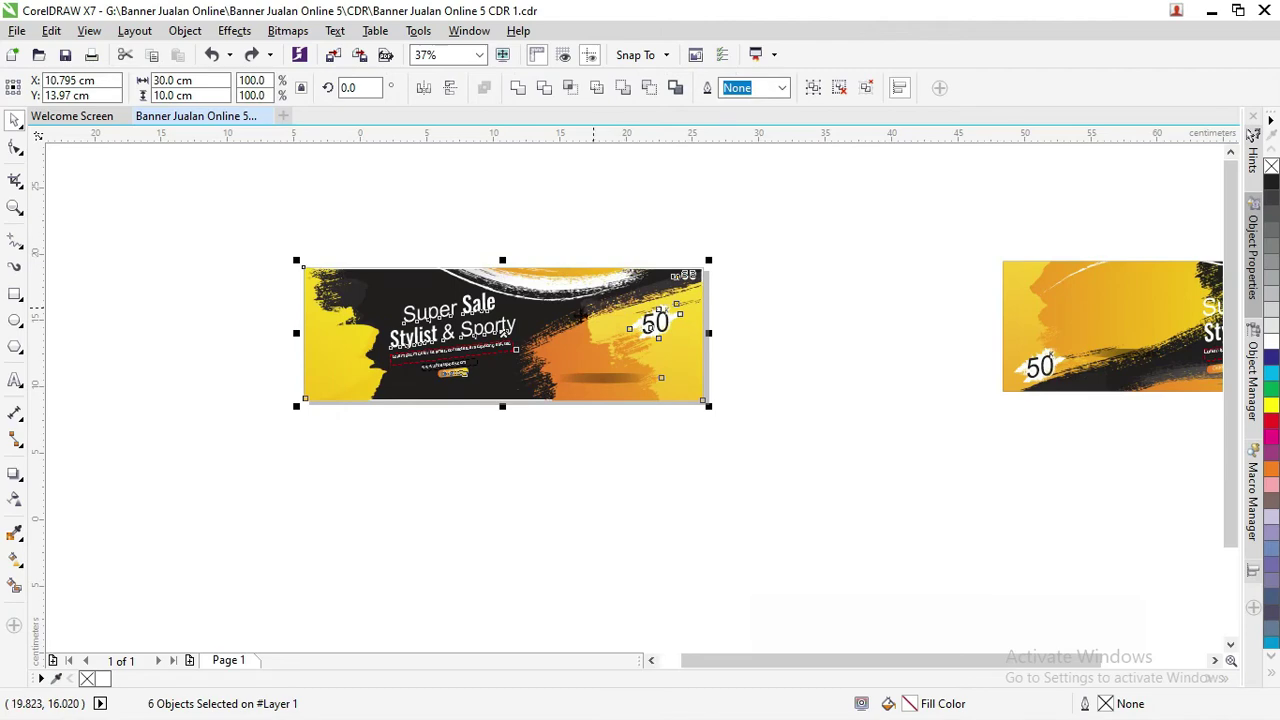
key("ctrl+g")
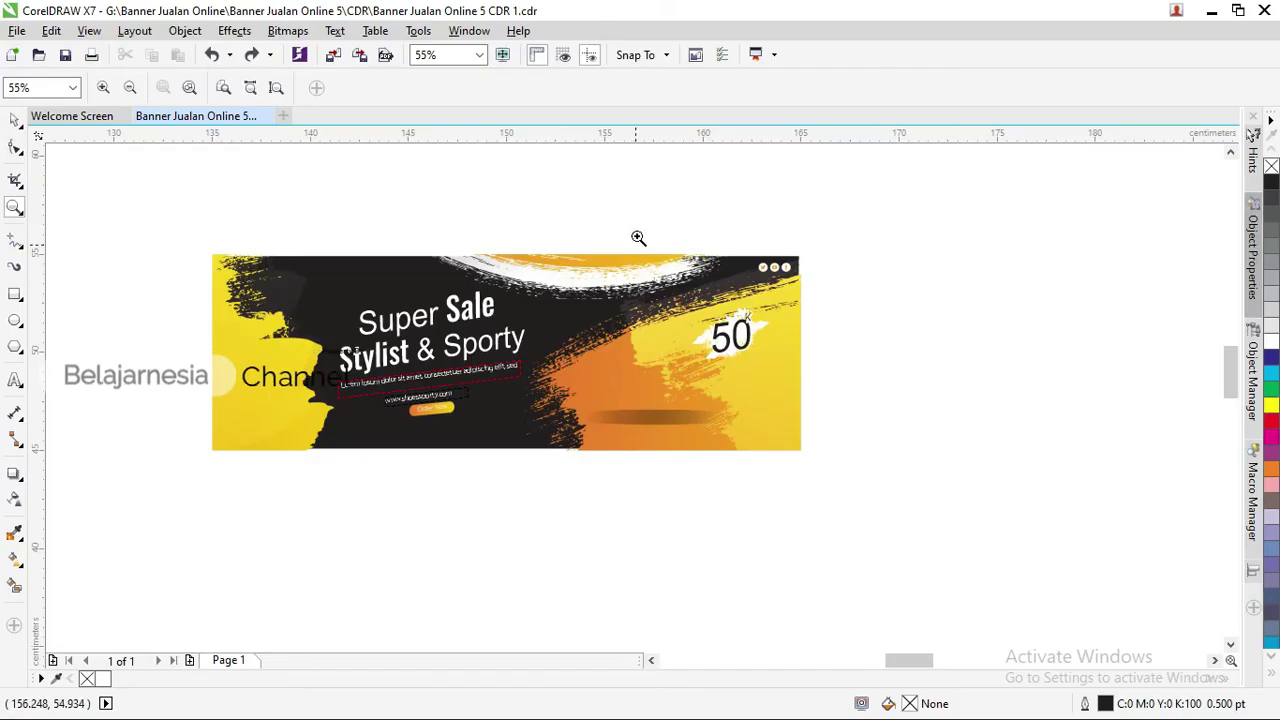
- Undo a trial frame stretch, then scale all banner objects up to about 42.8 × 16.5 cm
left_click(15, 119)
mouse_move(180, 480)
left_mouse_down()
mouse_move(840, 252)
mouse_move(908, 196)
left_mouse_up()
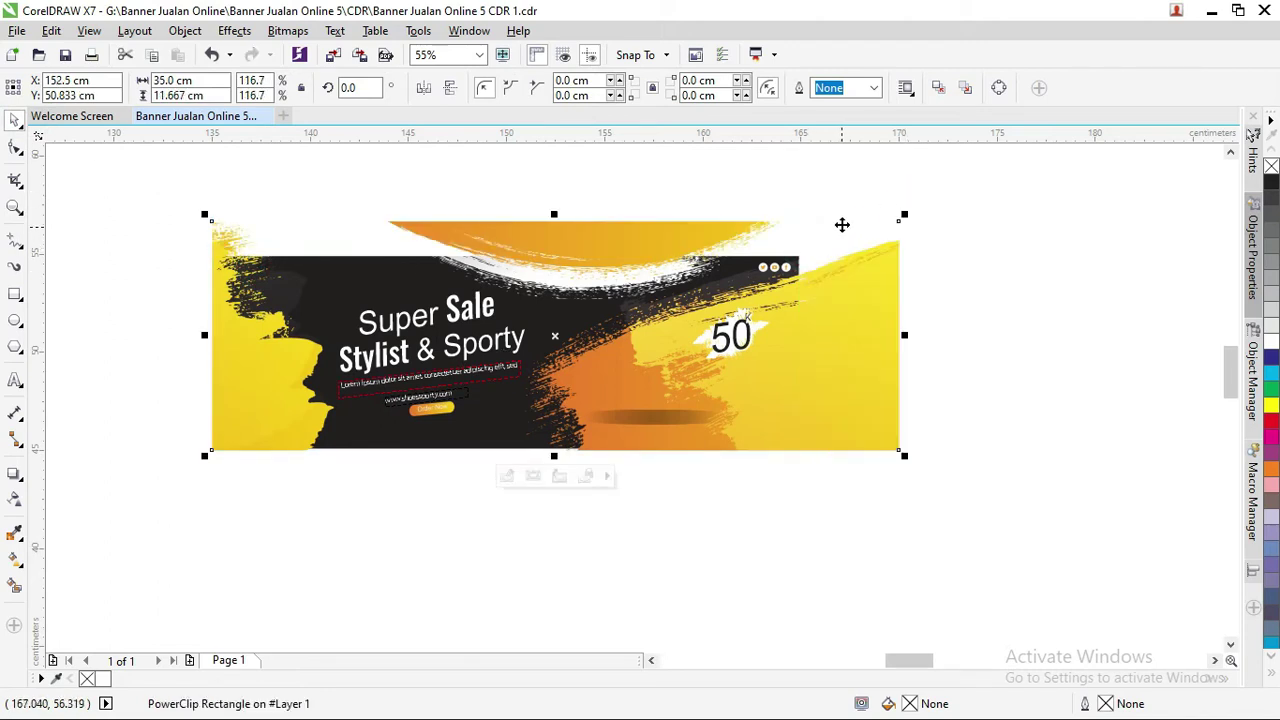
key("ctrl+z")
left_click(934, 283)
left_click_drag(951, 471, 207, 232)
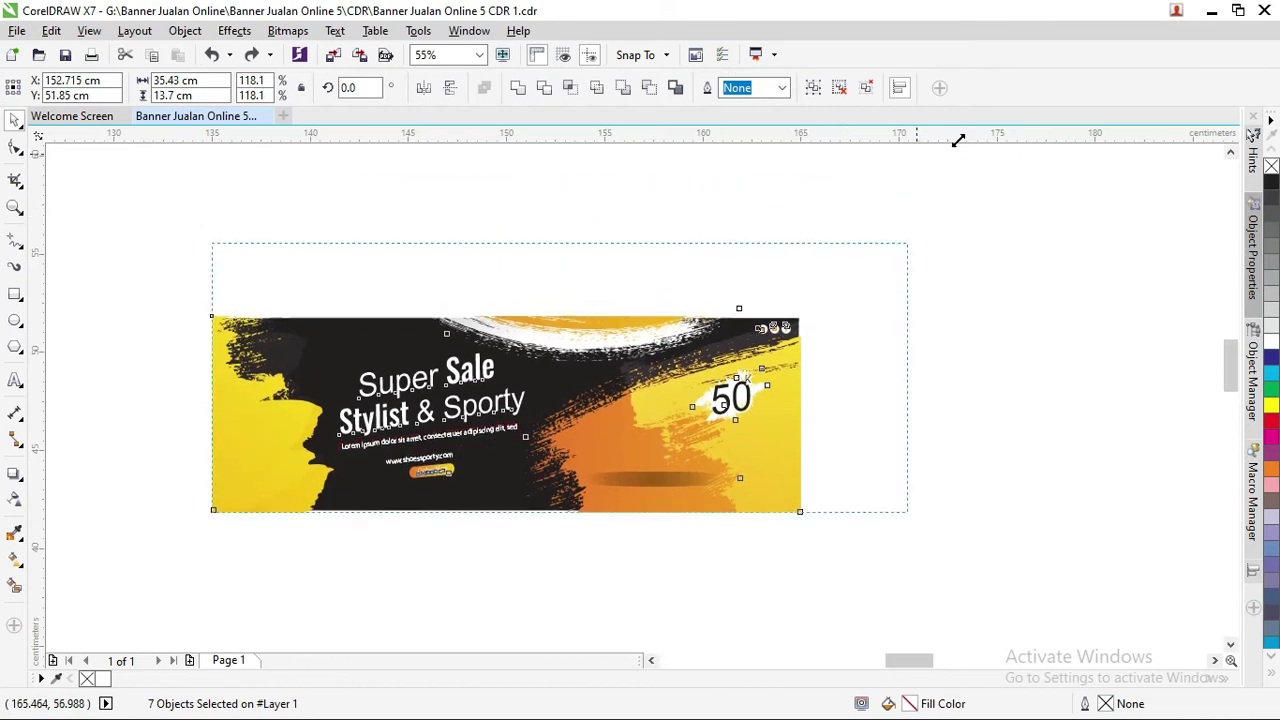
left_click_drag(810, 217, 957, 141)
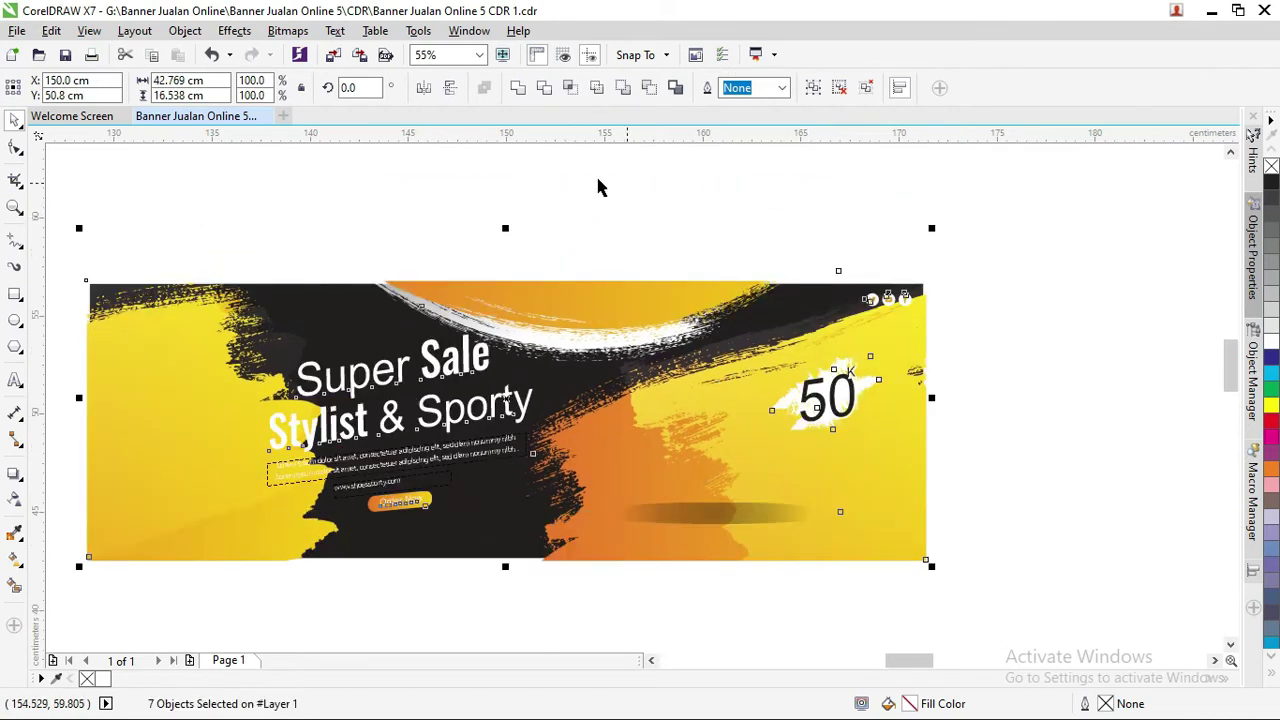
- Set the banner objects' width to 300 cm
scroll(810, 217, "down", 2)
scroll(810, 217, "down", 1)
scroll(808, 215, "down", 1)
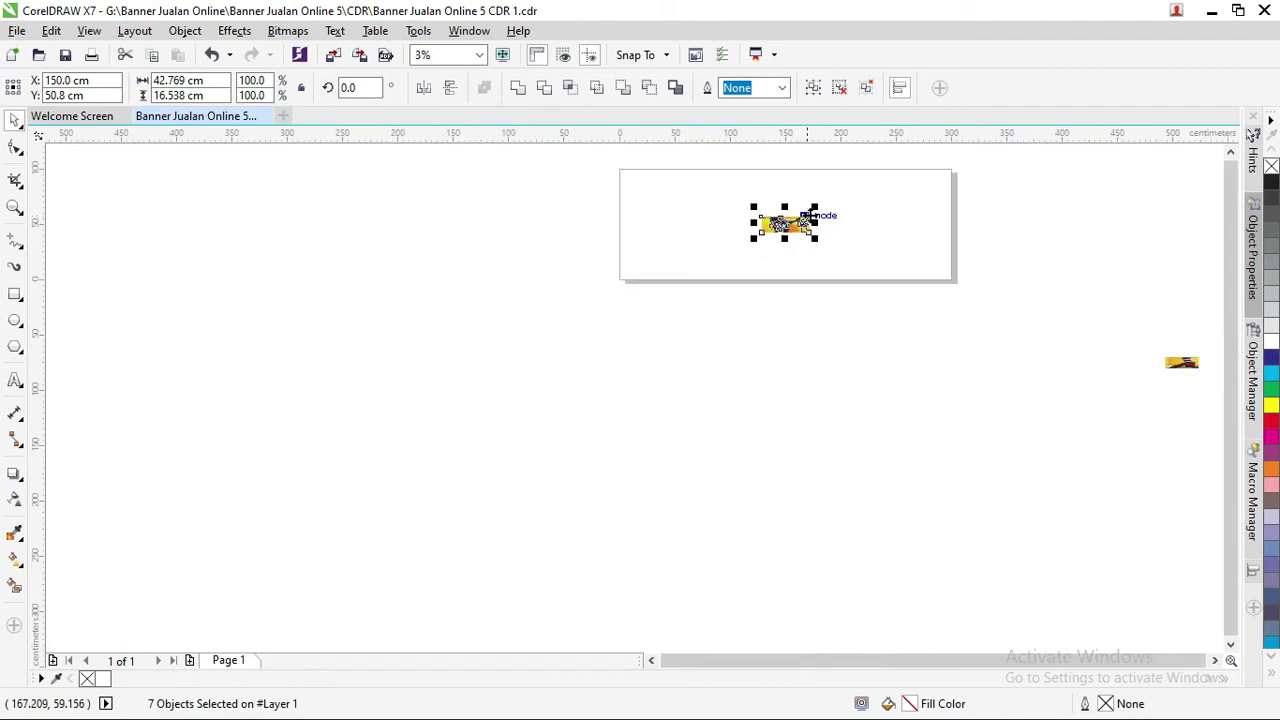
left_click(185, 80)
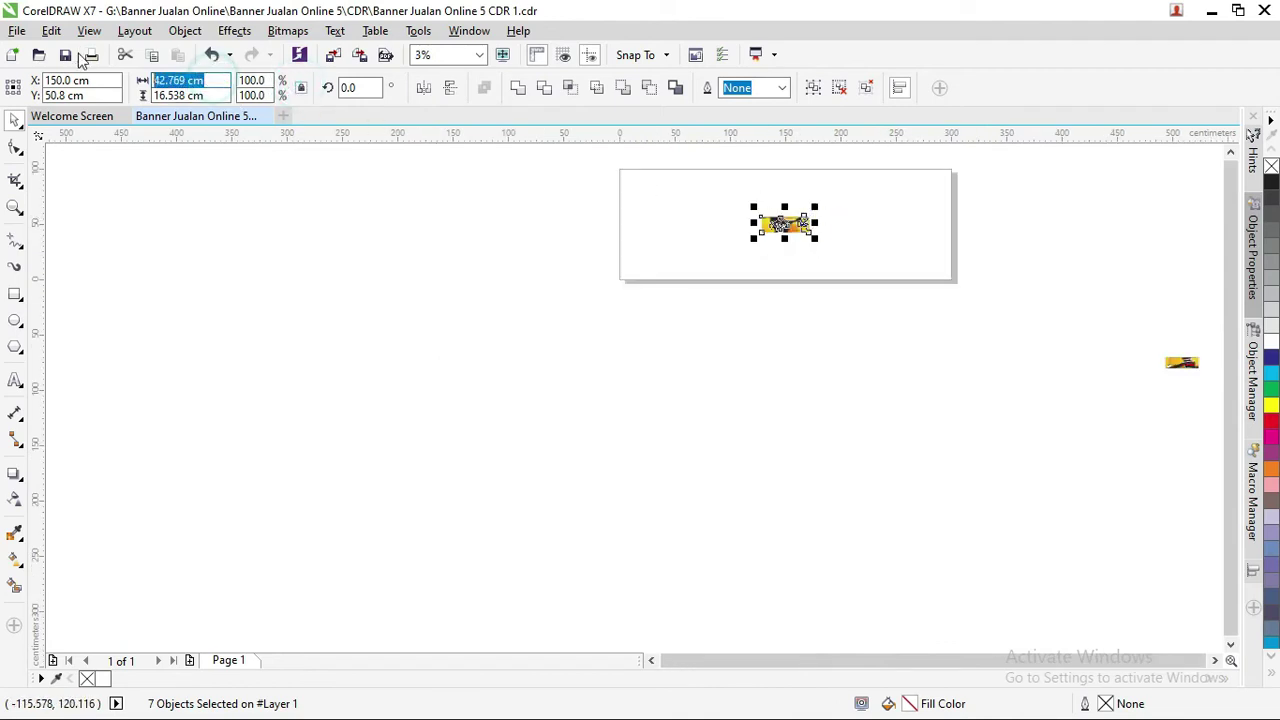
type("300")
key("Return")
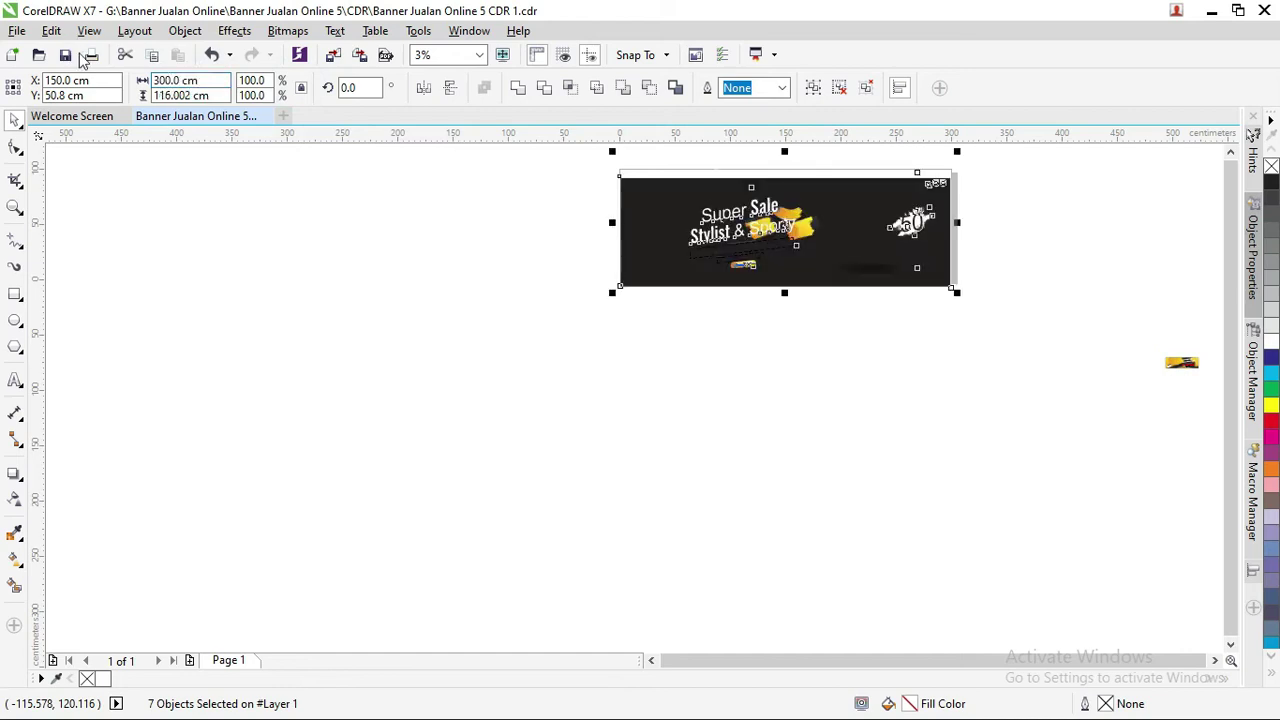
scroll(773, 207, "up", 4)
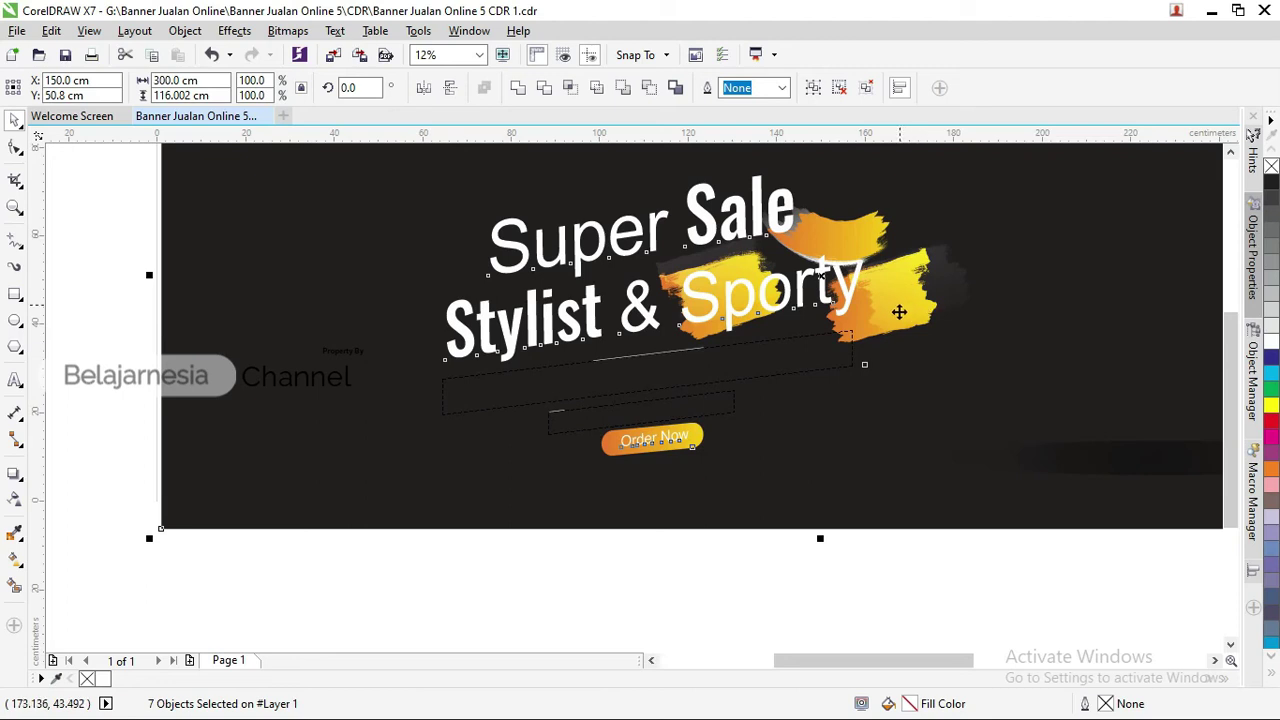
- Undo the width change, lock the contents to the PowerClip, and group the seven banner objects
key("ctrl+z")
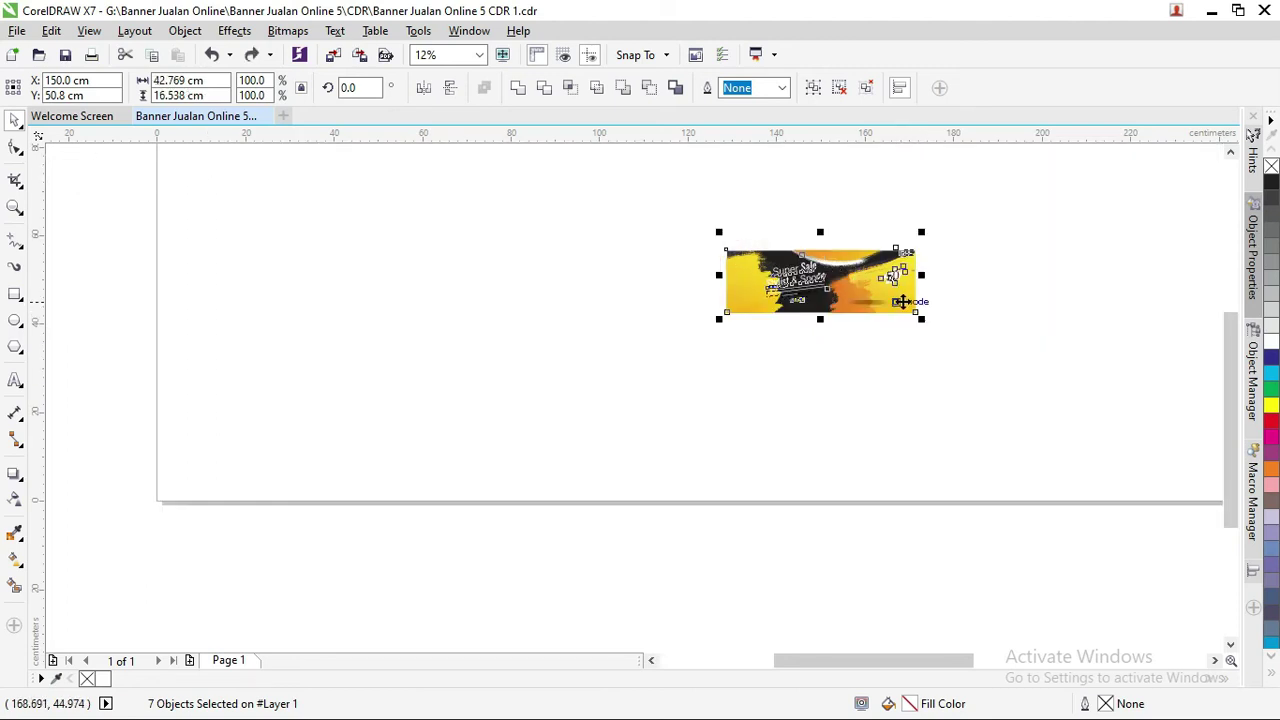
left_click(973, 236)
left_click(864, 268)
right_click(864, 268)
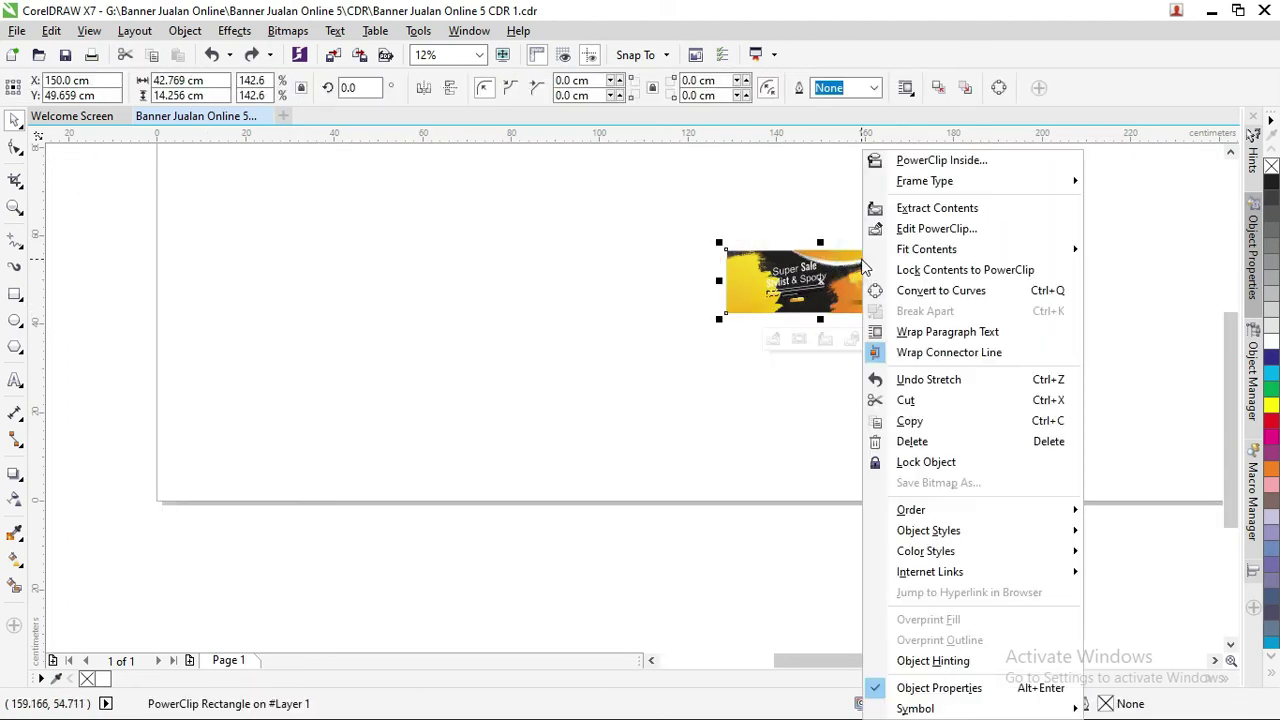
left_click(950, 268)
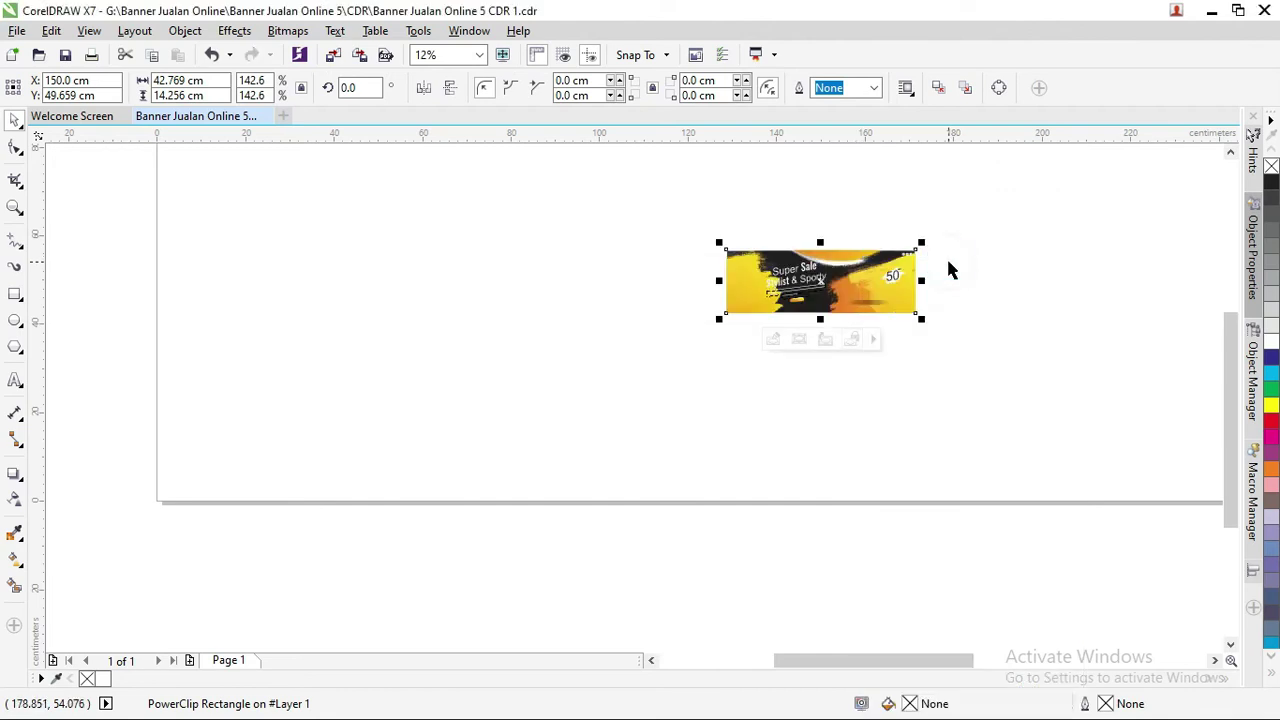
left_click(950, 265)
left_click_drag(991, 360, 630, 212)
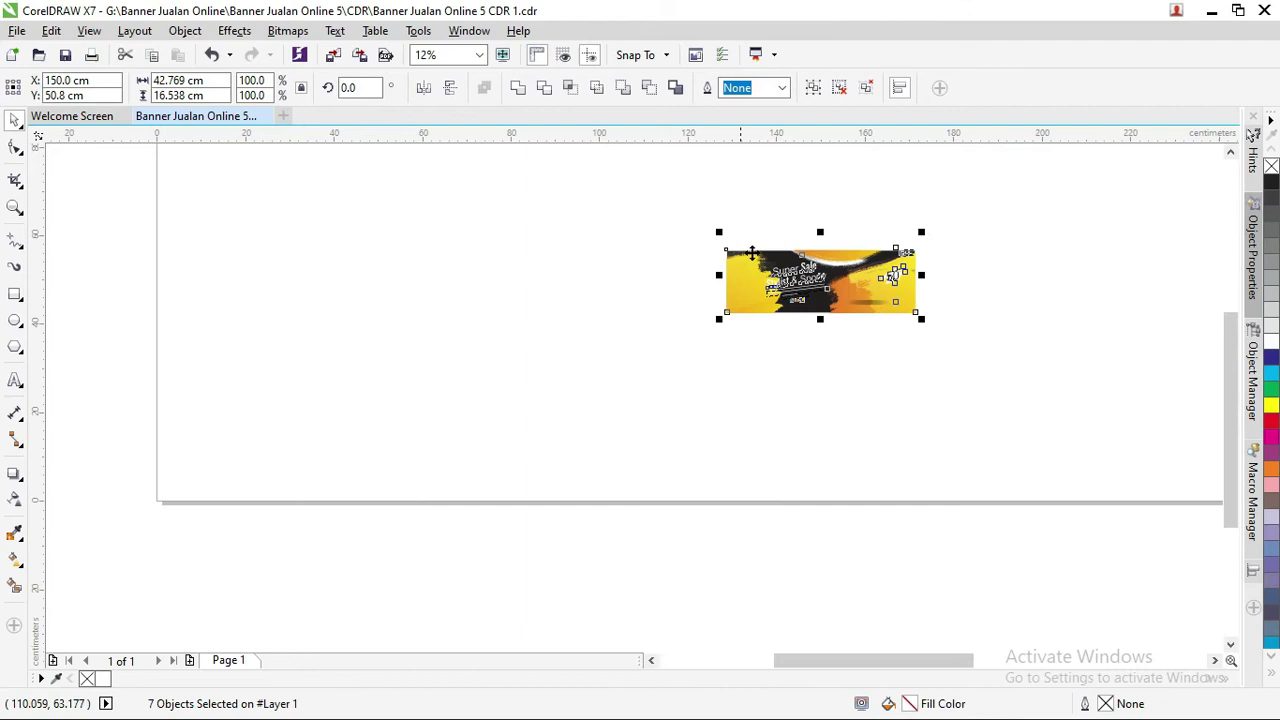
left_click(517, 87)
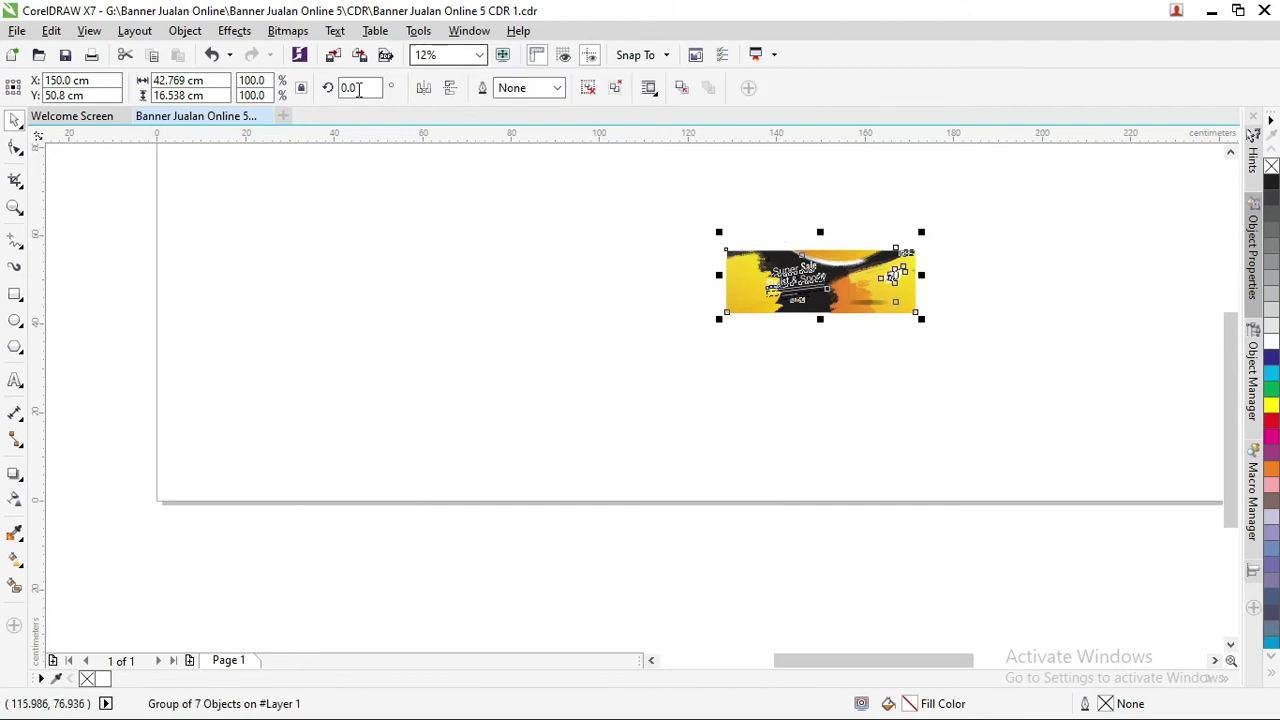
- Resize the banner group to 300 cm wide and nudge it to X 149.179, Y 53.34 cm
double_click(255, 80)
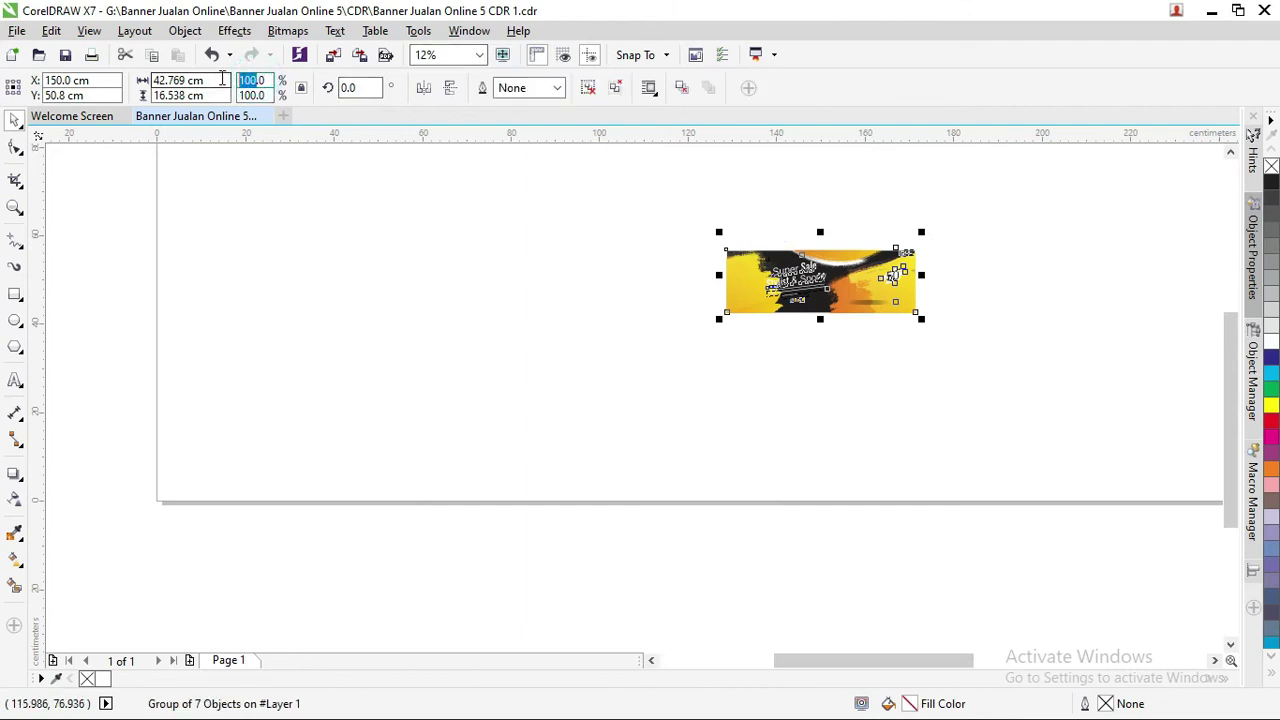
type("3")
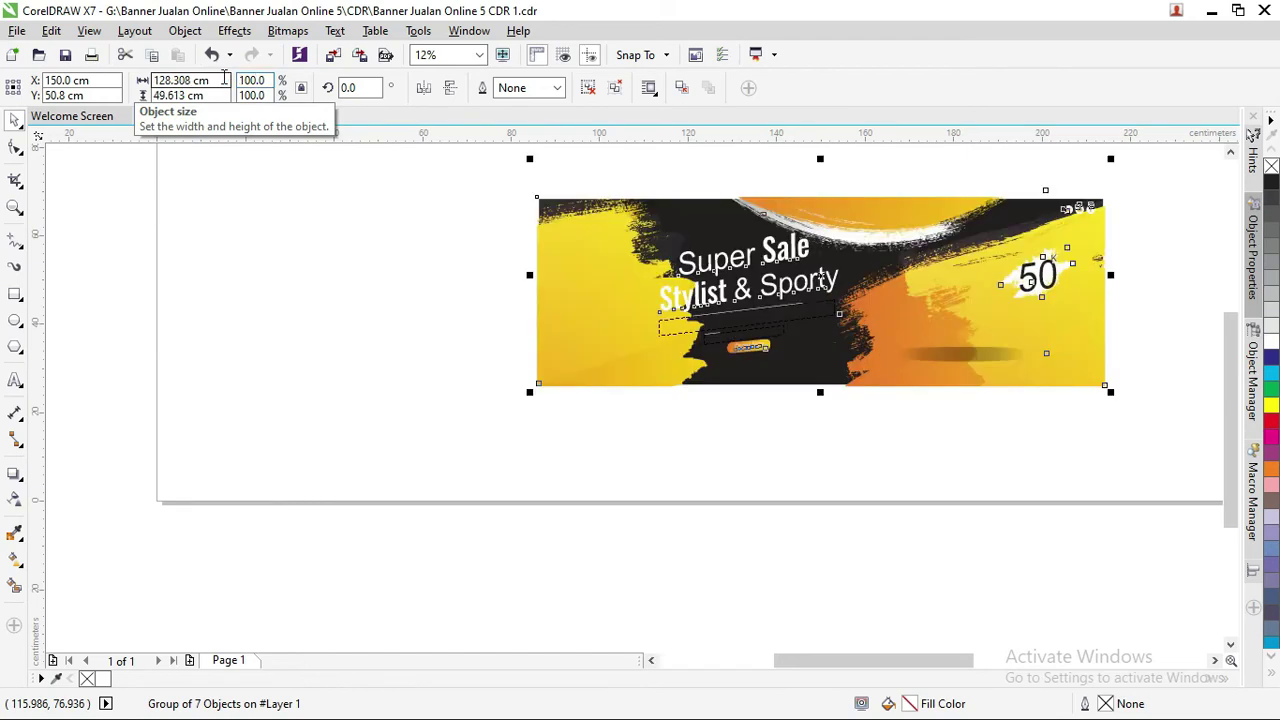
scroll(340, 221, "down", 2)
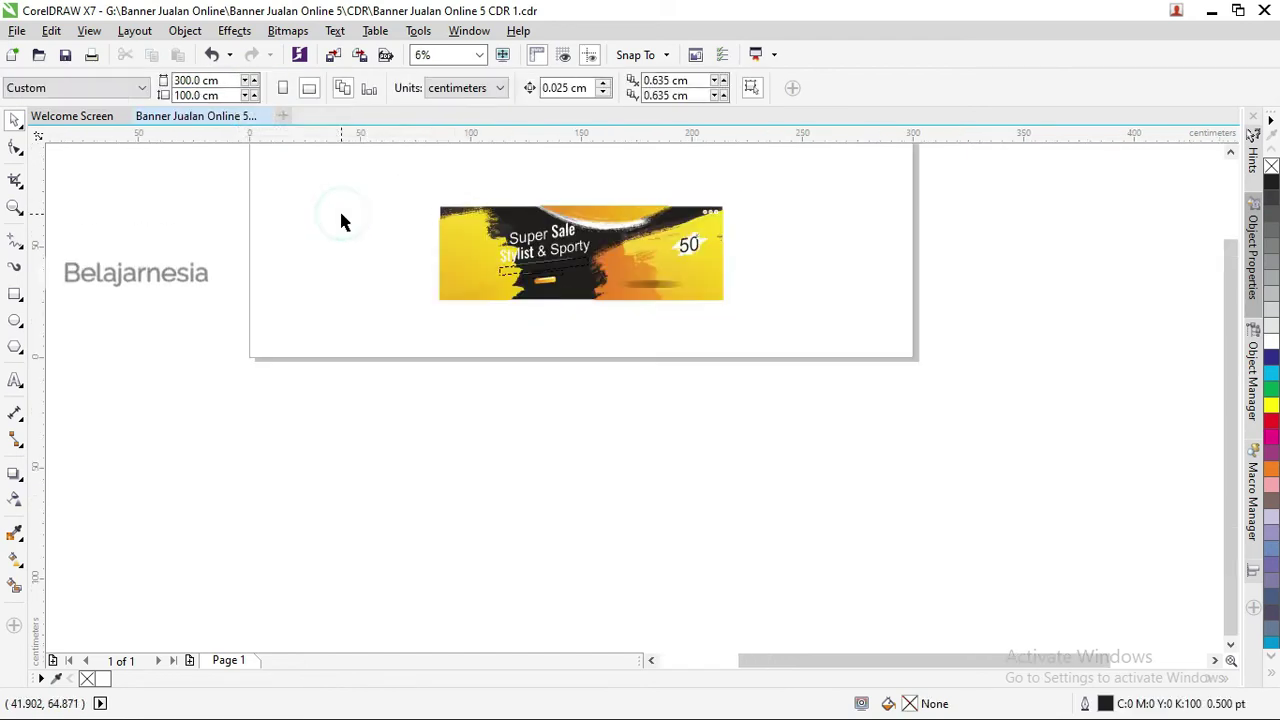
double_click(191, 80)
type("300")
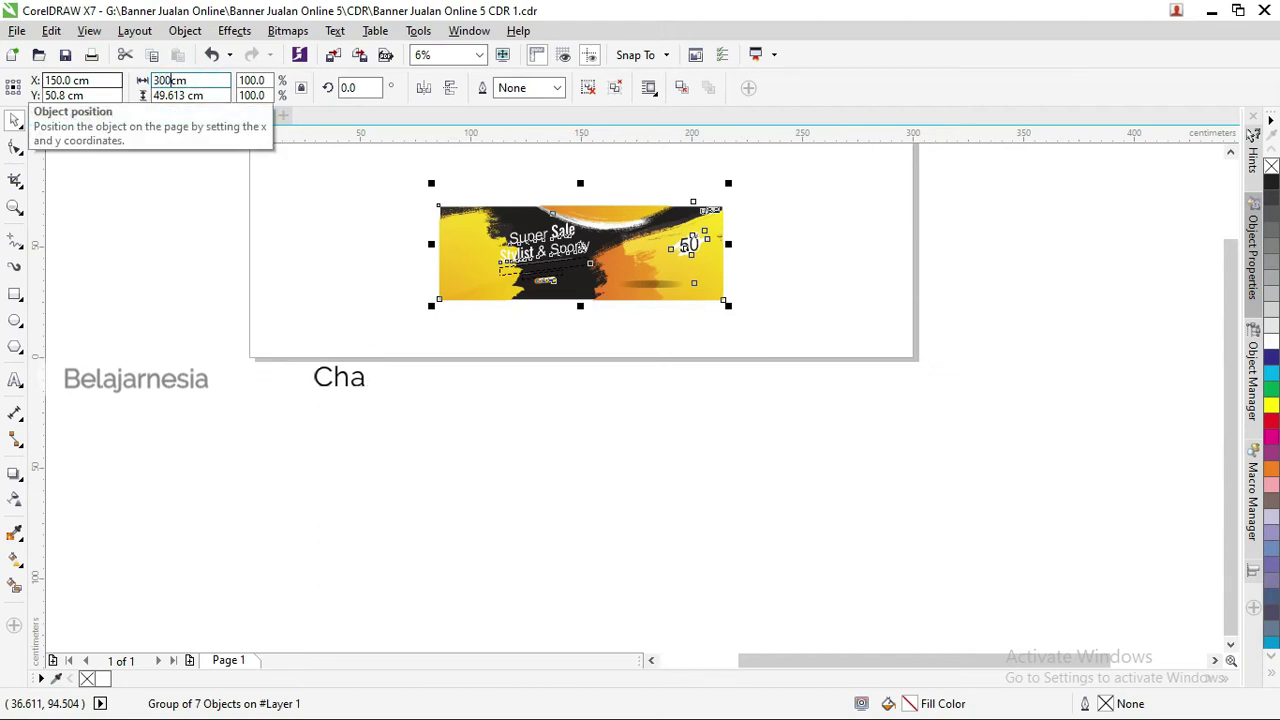
key("Return")
scroll(465, 240, "down", 1)
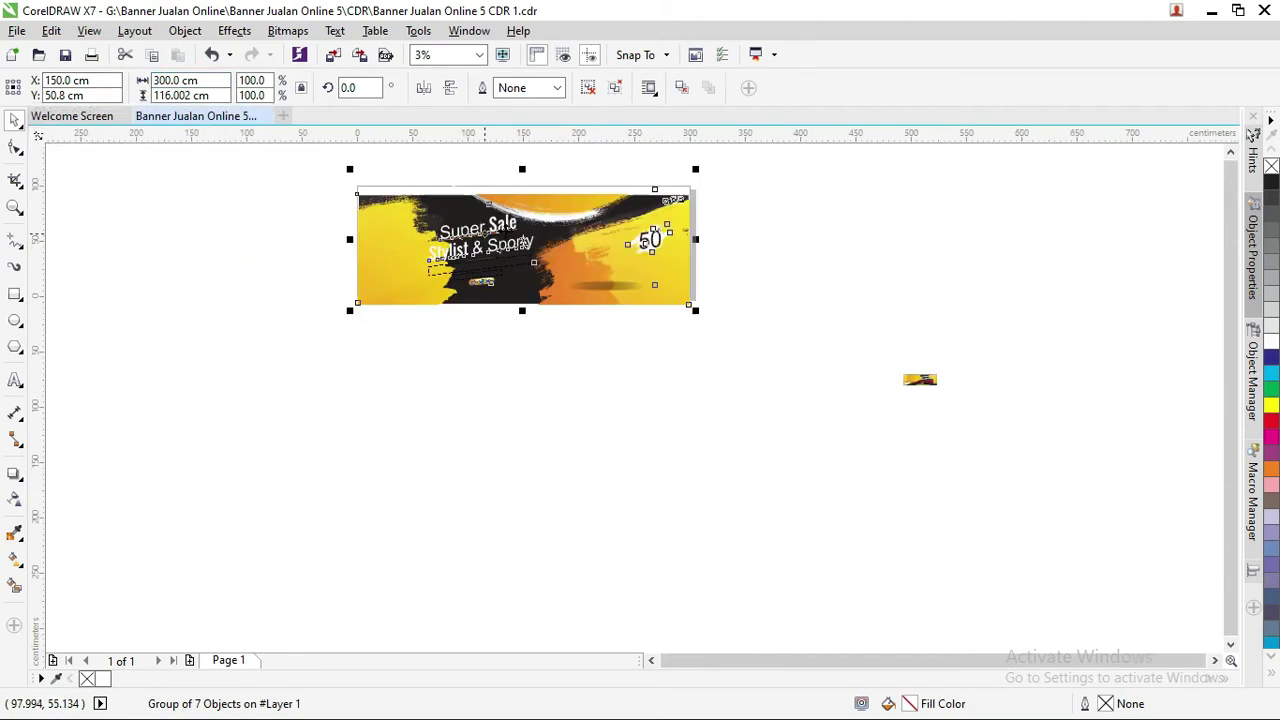
scroll(550, 208, "up", 1)
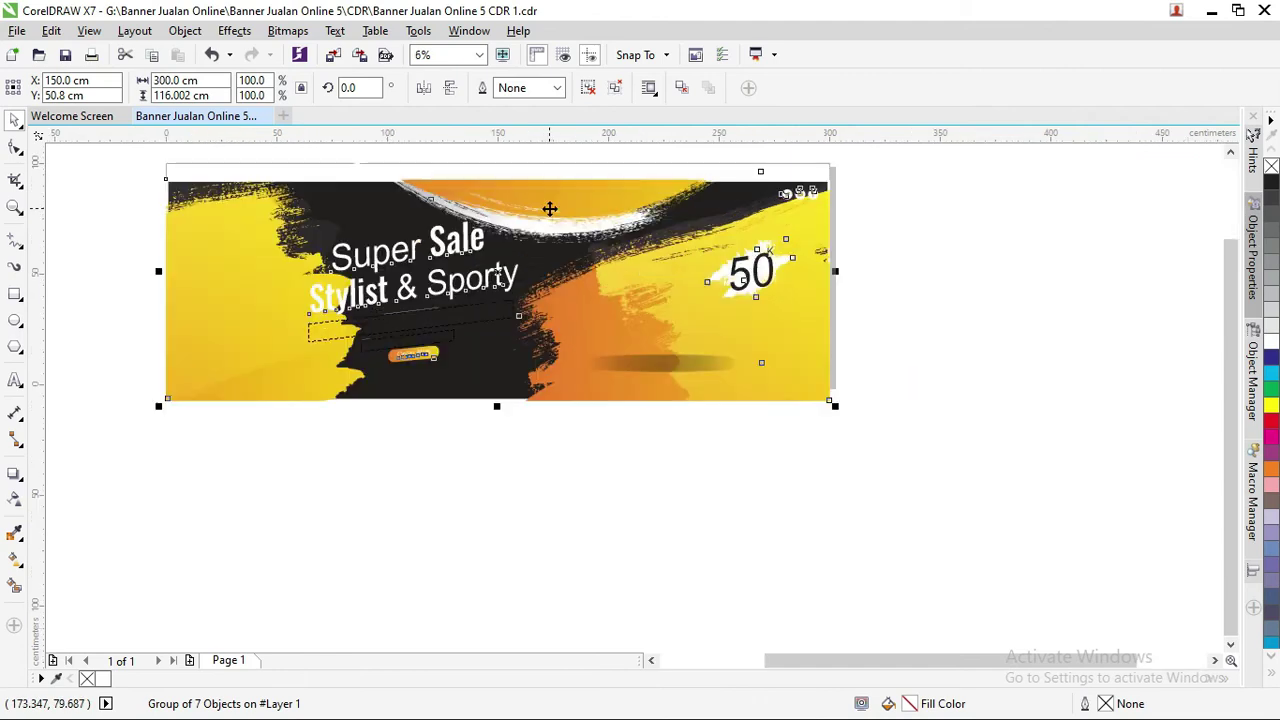
scroll(550, 208, "down", 1)
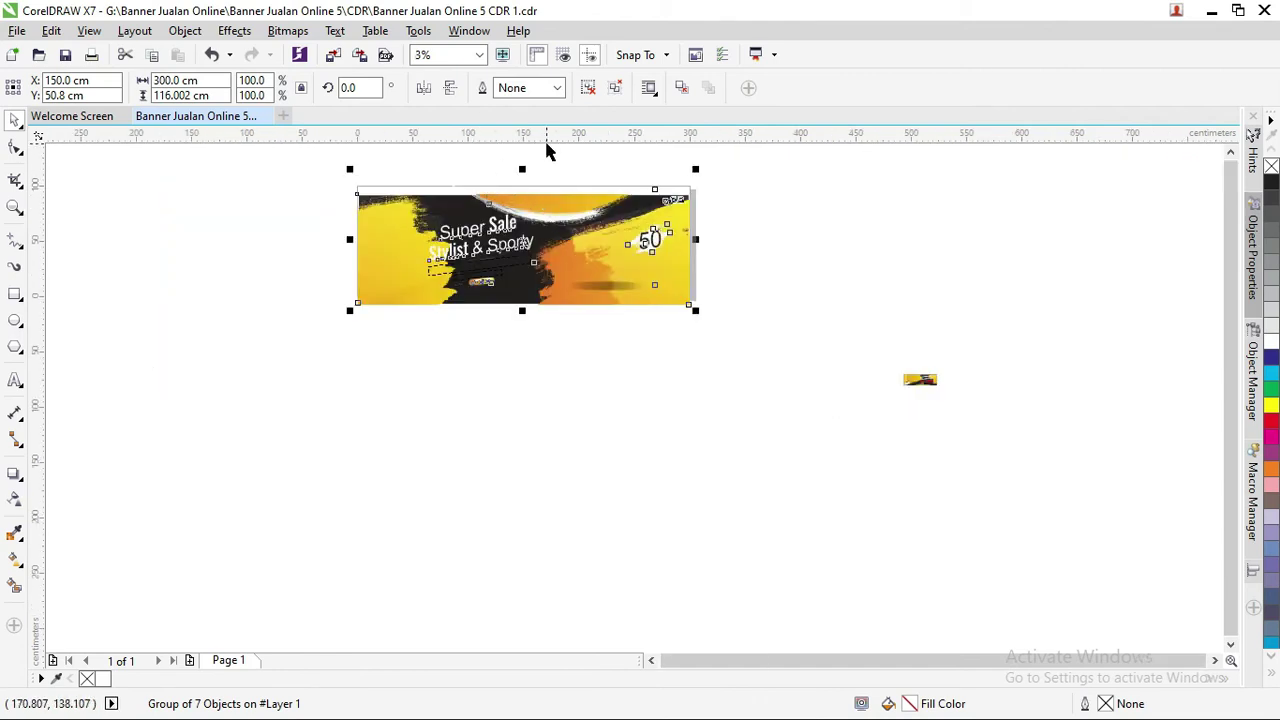
left_click_drag(584, 200, 581, 198)
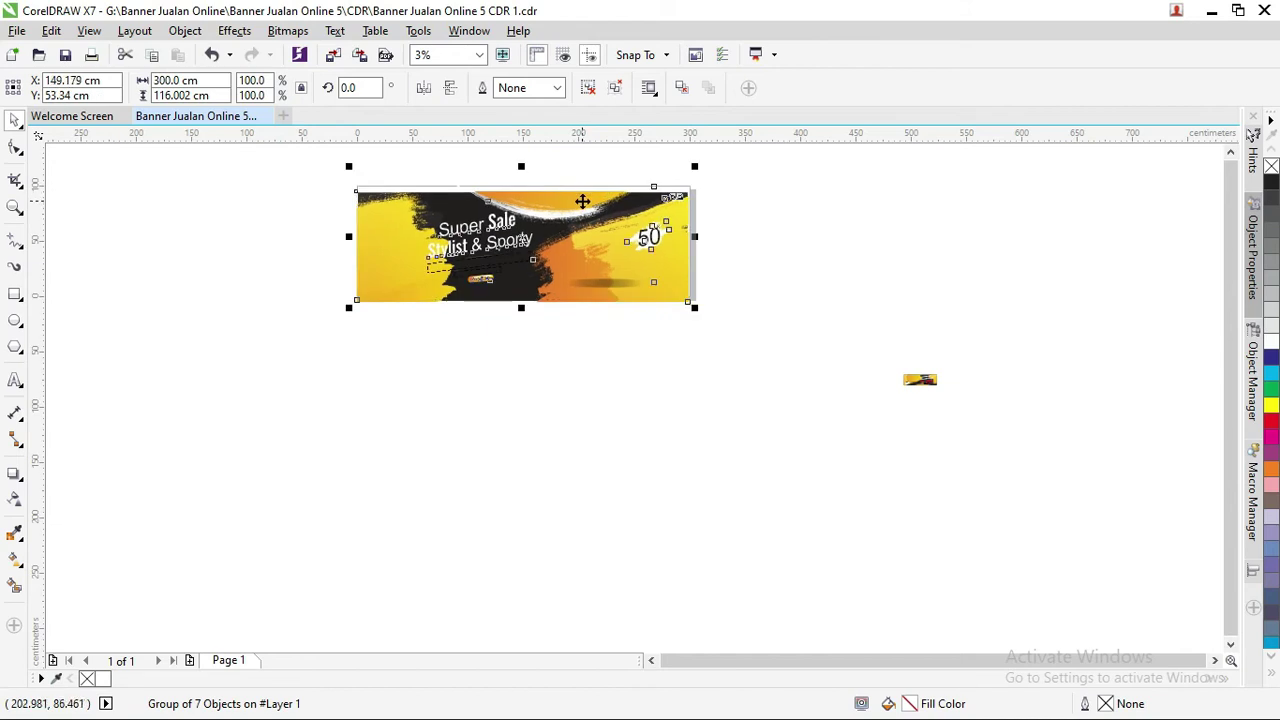
- Ungroup all banner objects and regroup four of the parts together
right_click(582, 202)
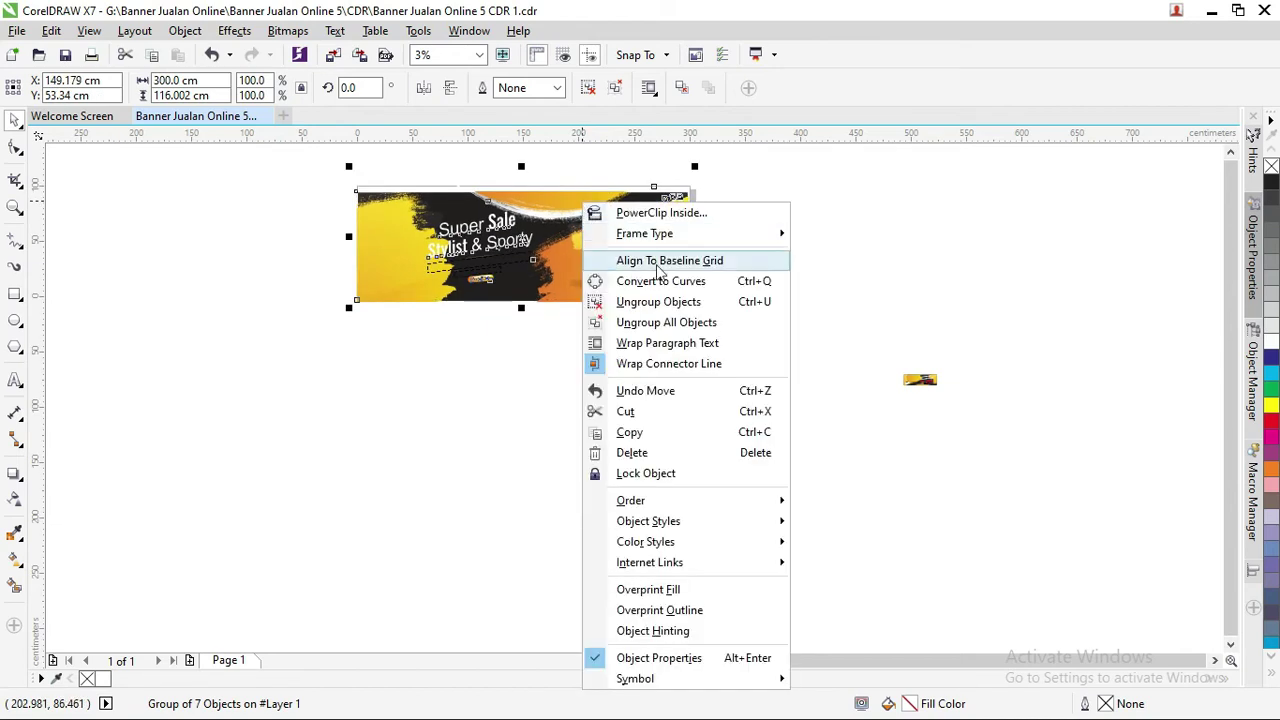
left_click(683, 323)
left_click_drag(754, 341, 345, 199)
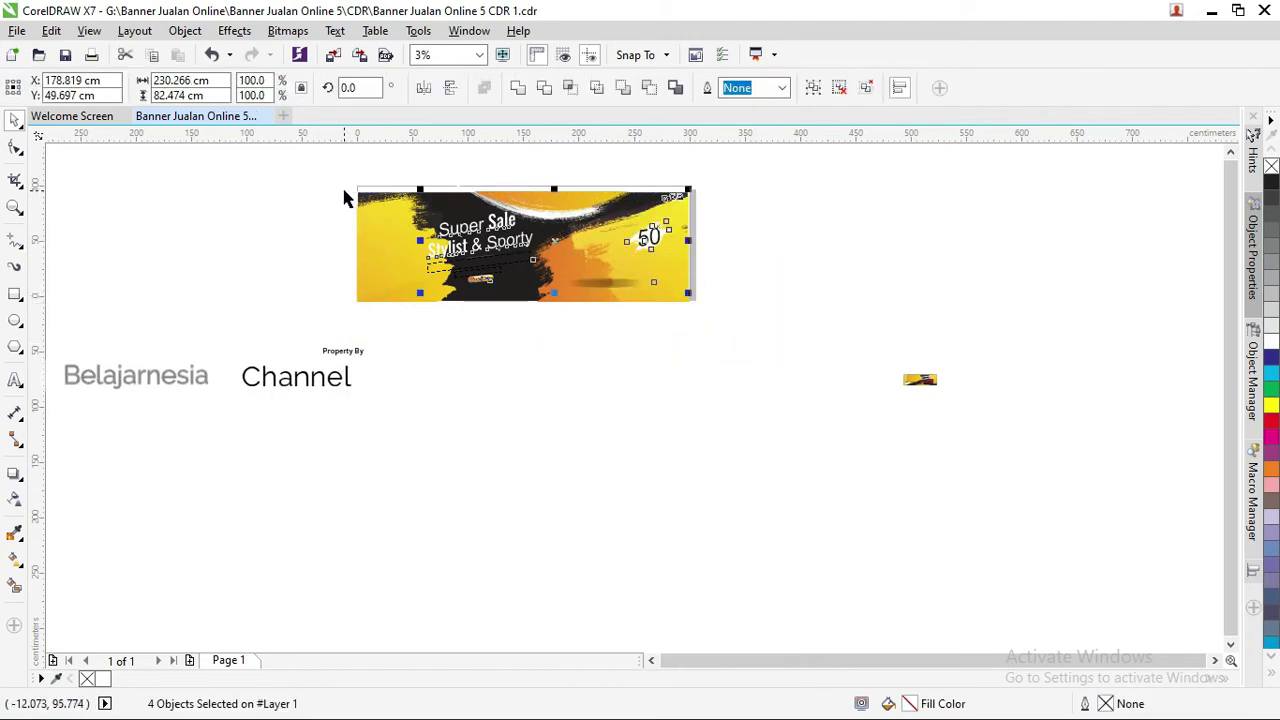
key("ctrl+g")
- Group the three banner objects into one 300 × 100 cm group at X 150, Y 50 cm
left_click(640, 237)
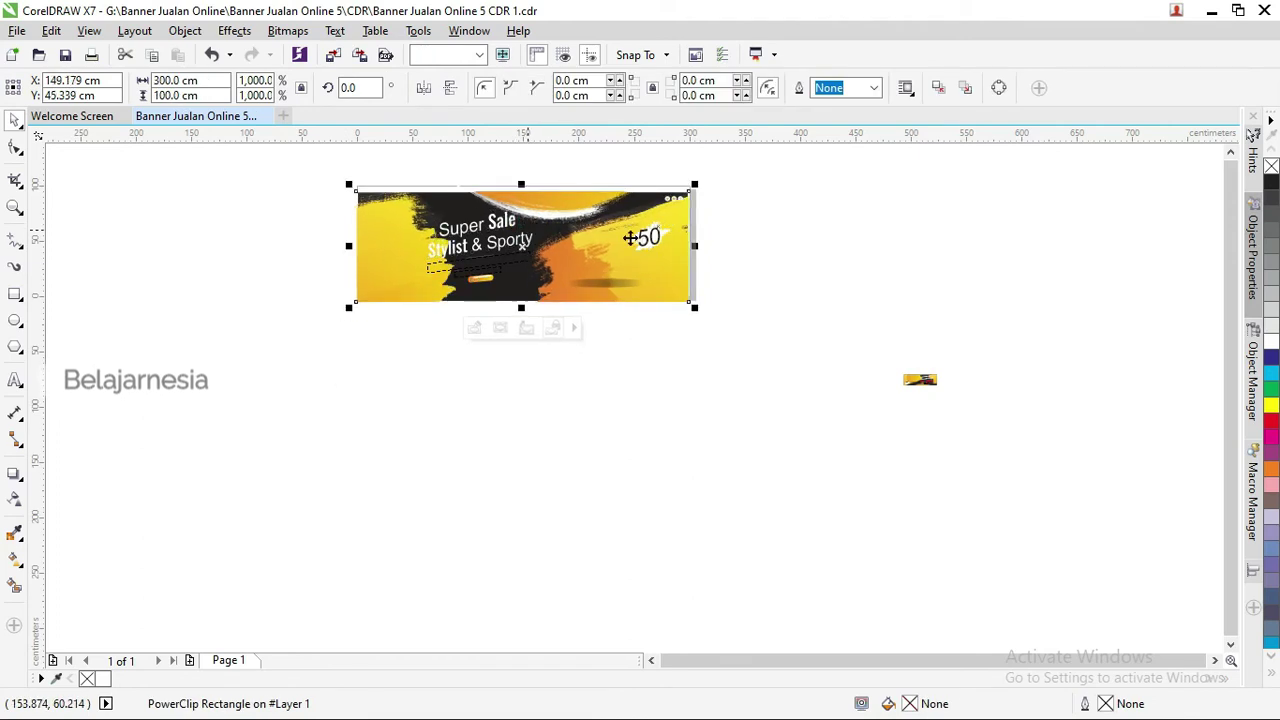
left_click(773, 237)
left_click_drag(751, 316, 316, 193)
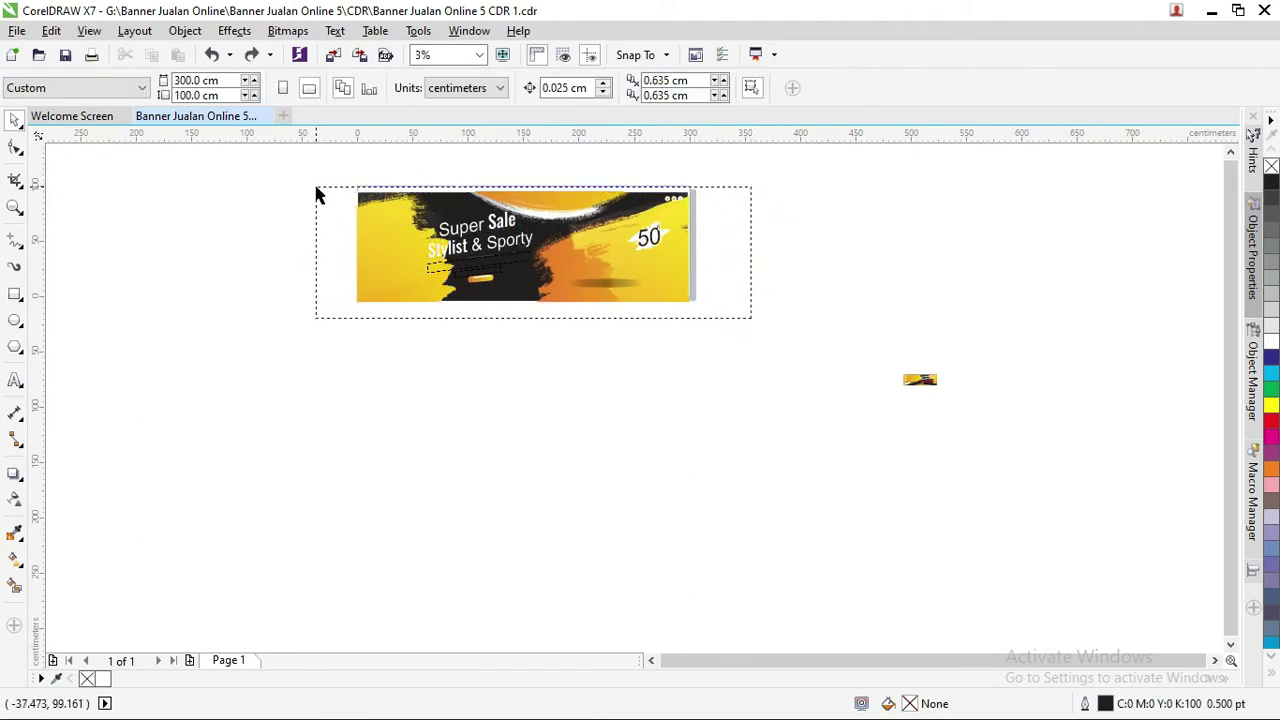
key("ctrl+g")
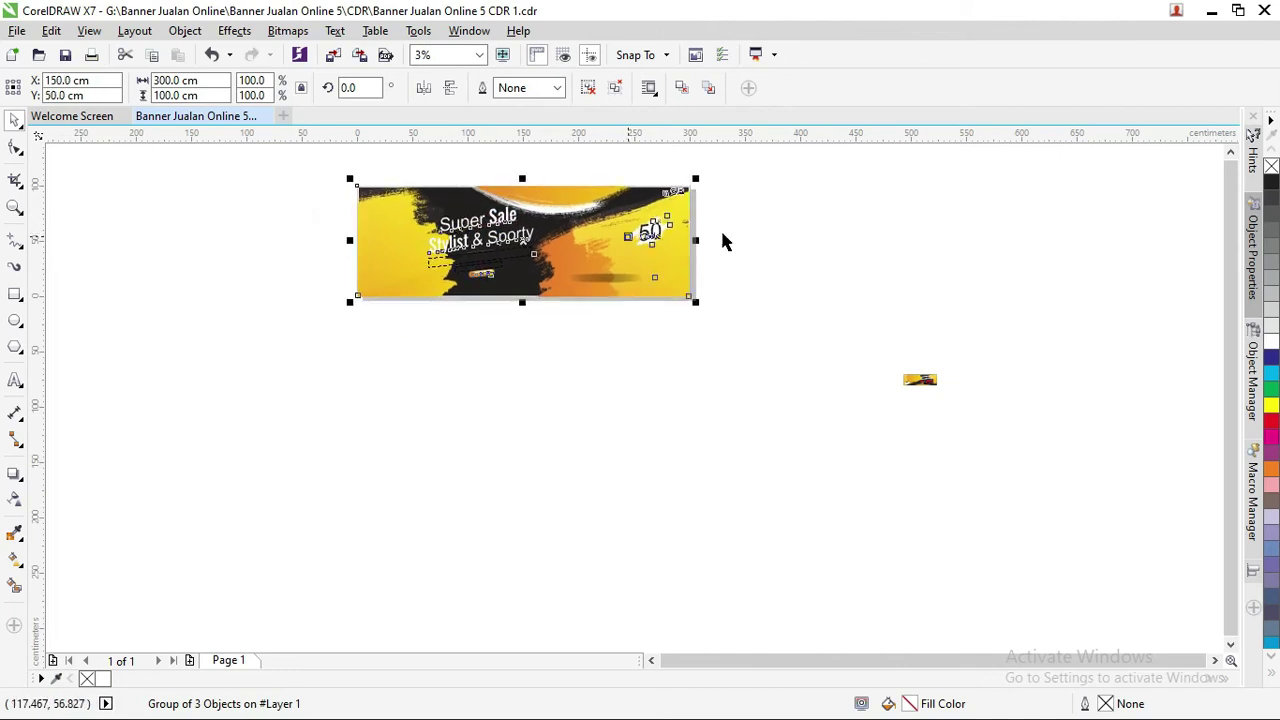
left_click(851, 214)
scroll(512, 237, "up", 1)
scroll(456, 232, "down", 1)
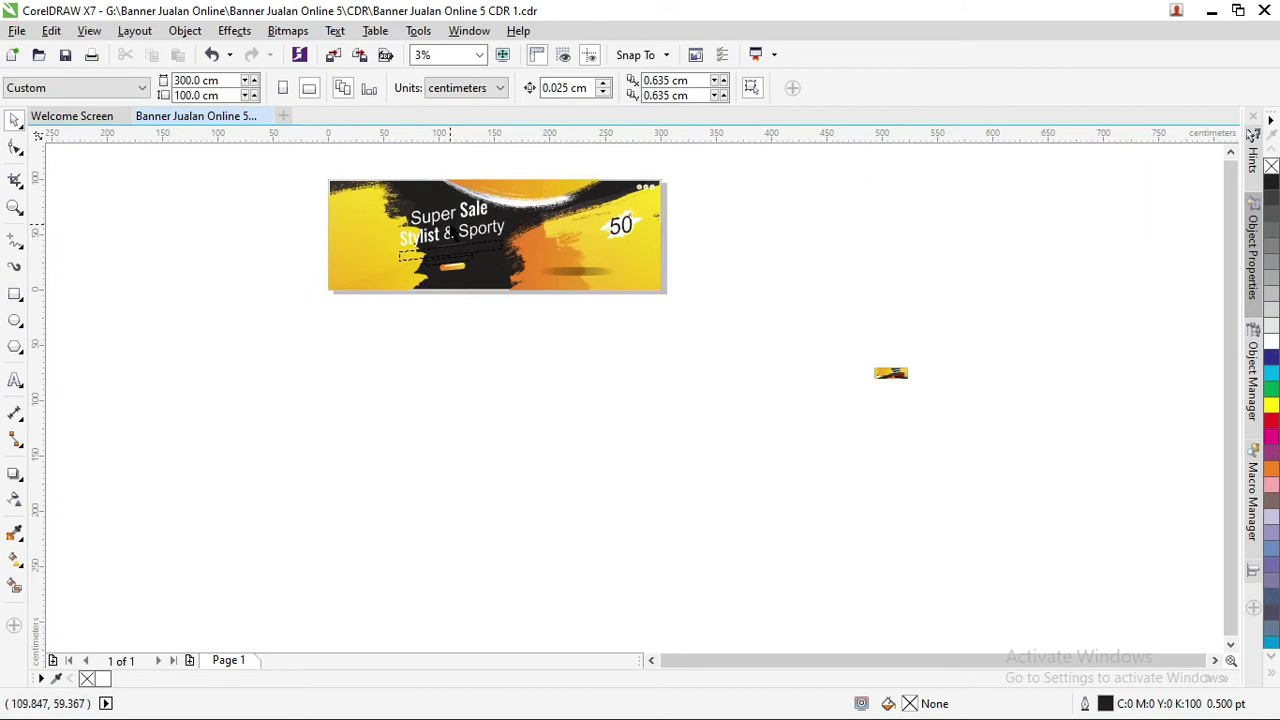
scroll(458, 232, "up", 1)
- Ungroup all the objects in the banner group
left_click(720, 318)
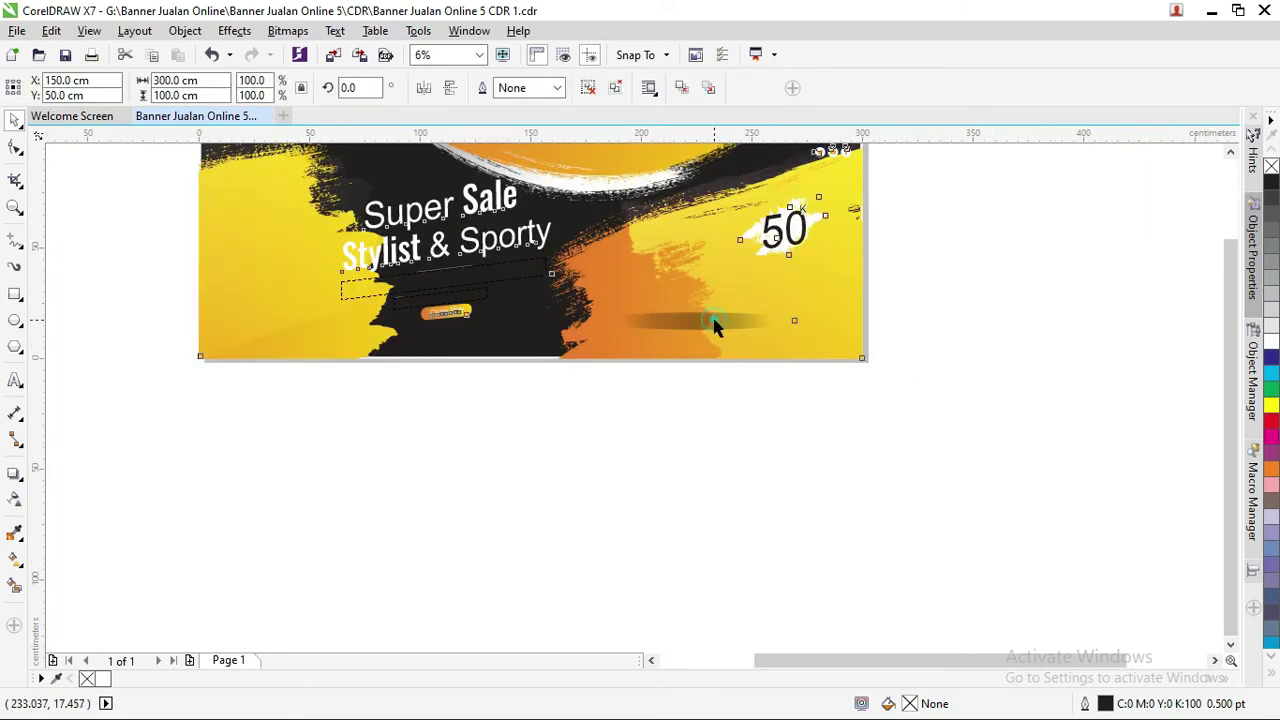
right_click(712, 320)
left_click(820, 352)
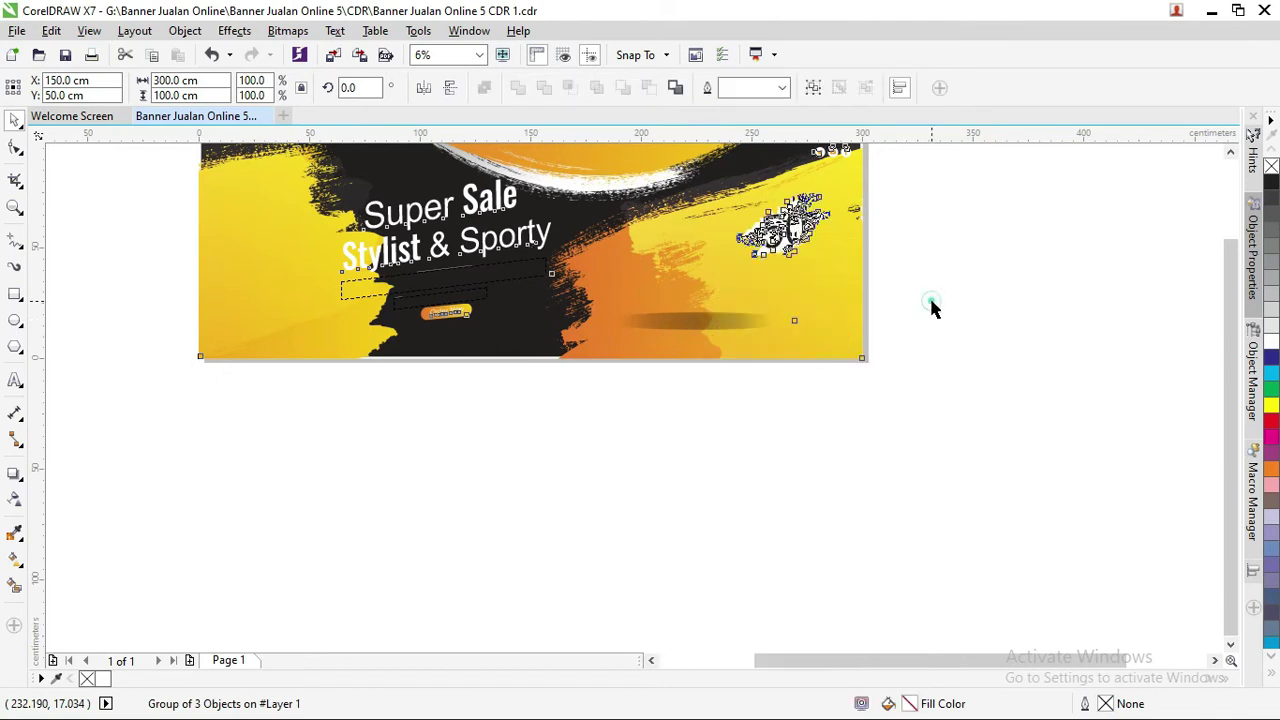
left_click(931, 306)
- Flatten the dark stripe's gradient ellipse and move it up into the orange banner area
left_click(686, 325)
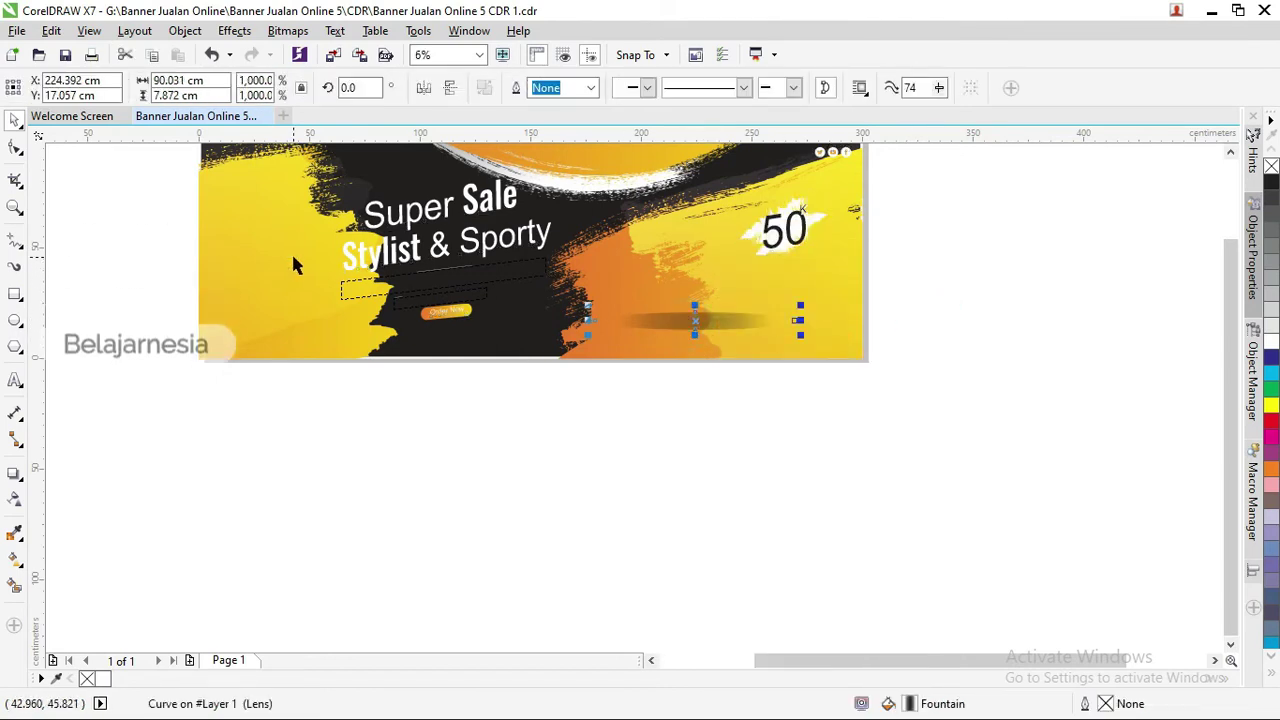
left_click(15, 558)
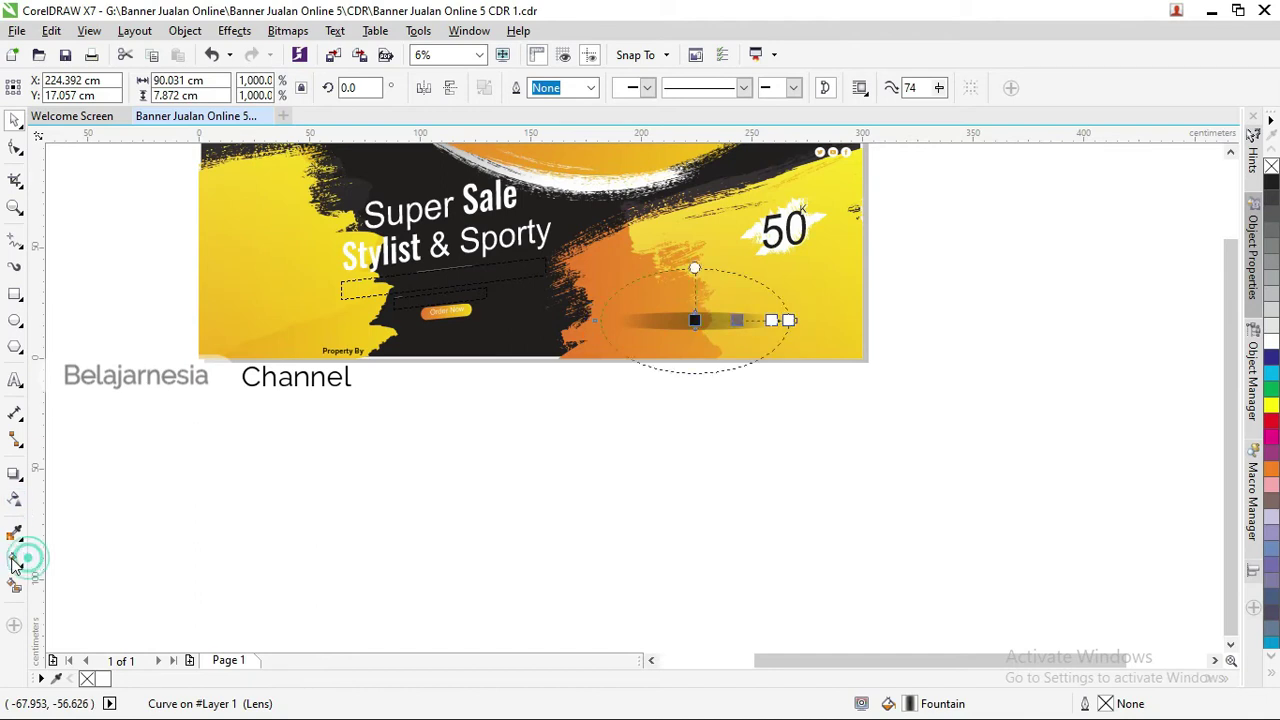
scroll(723, 319, "up", 1)
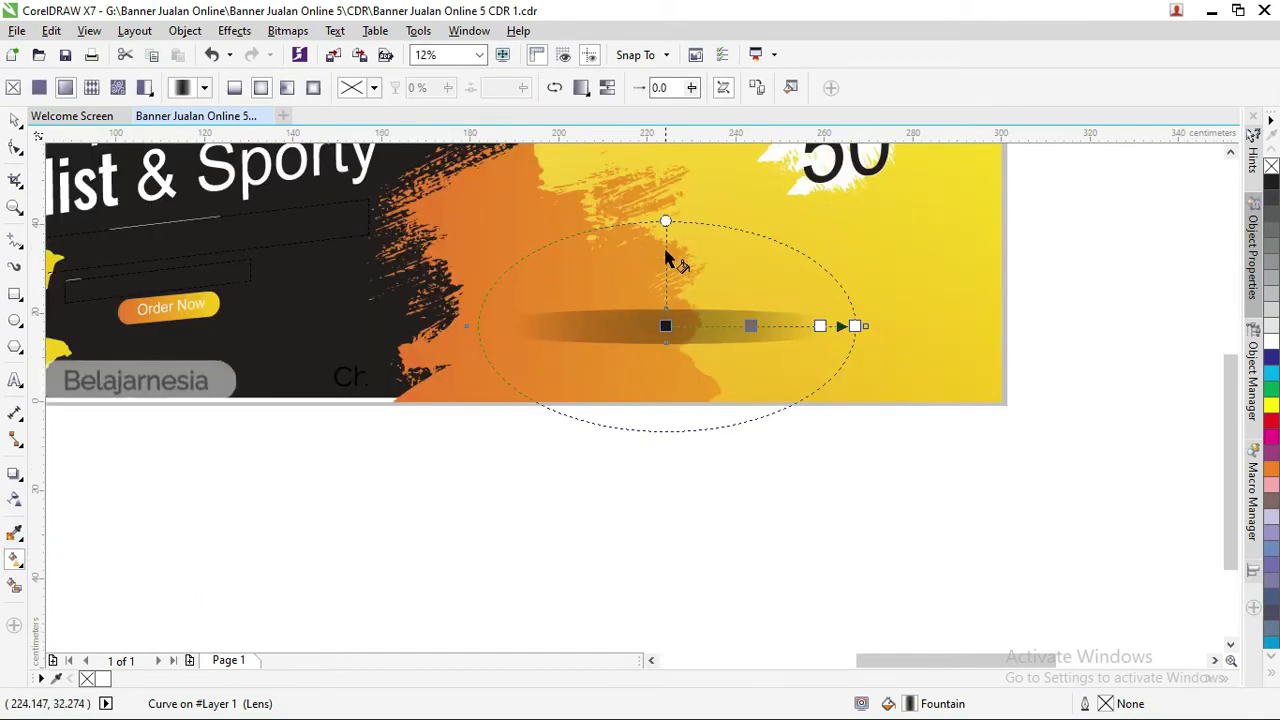
left_click_drag(665, 235, 665, 289)
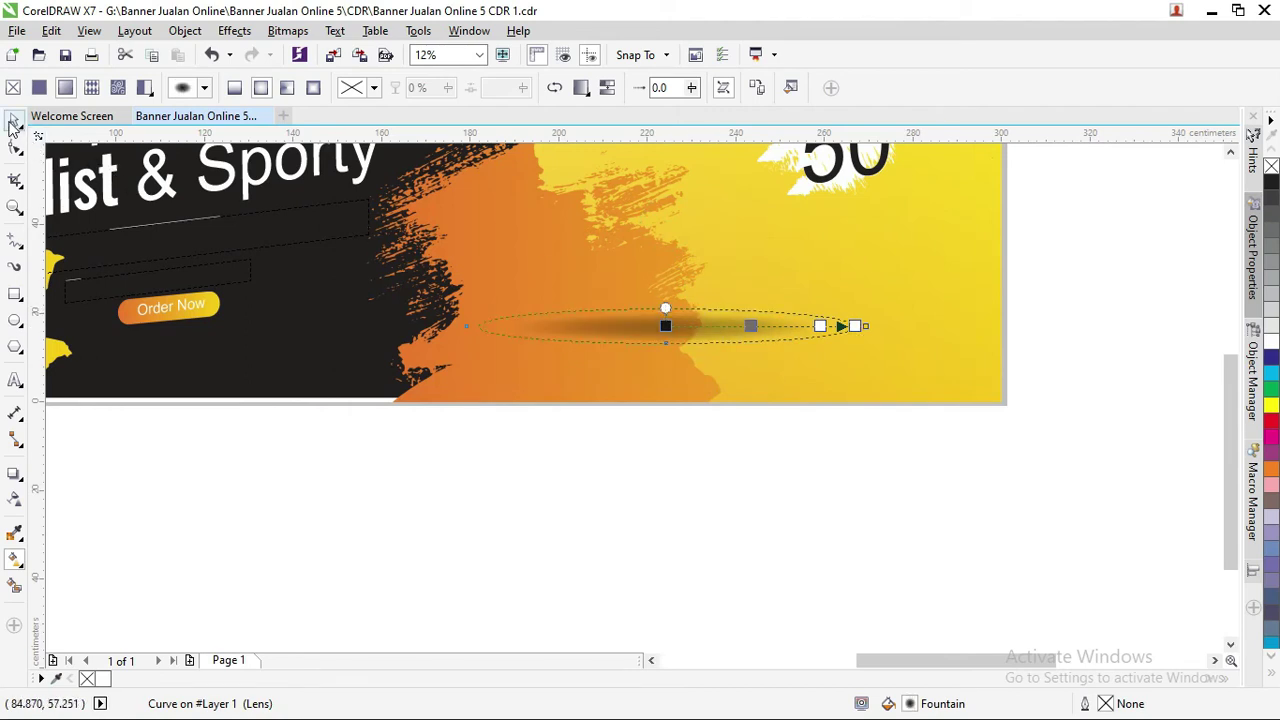
left_click(14, 120)
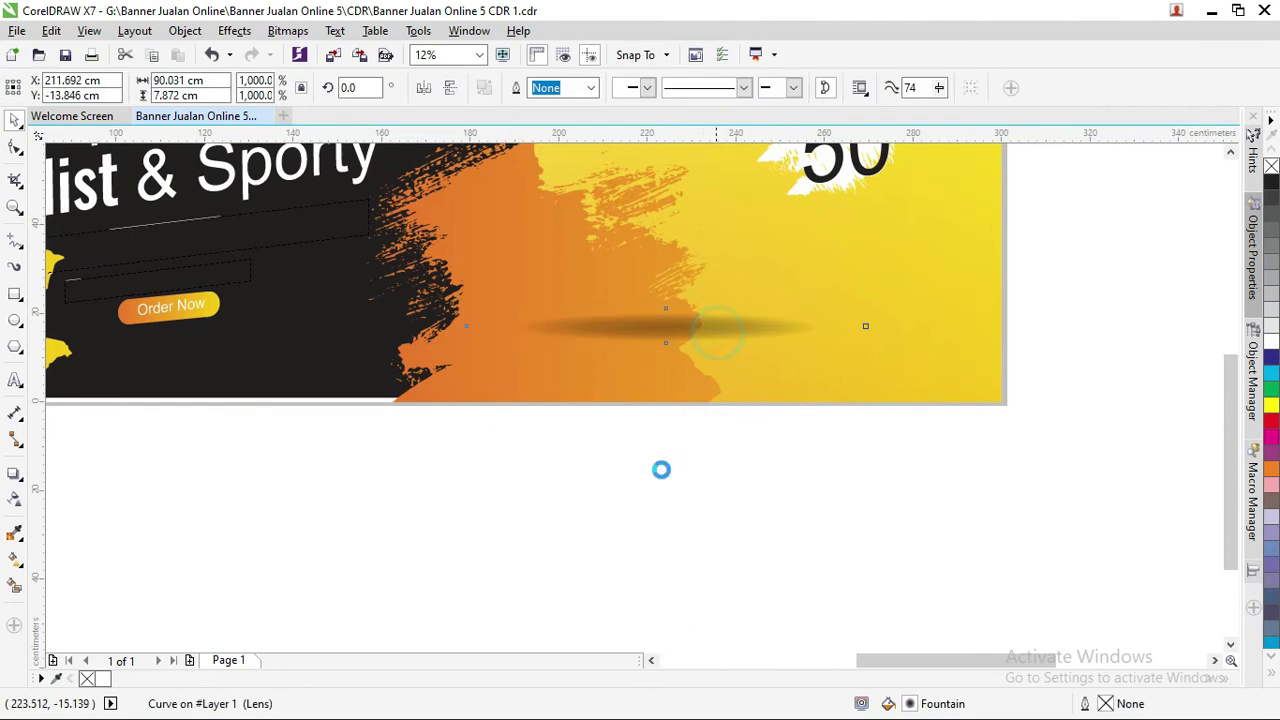
left_click_drag(662, 467, 759, 357)
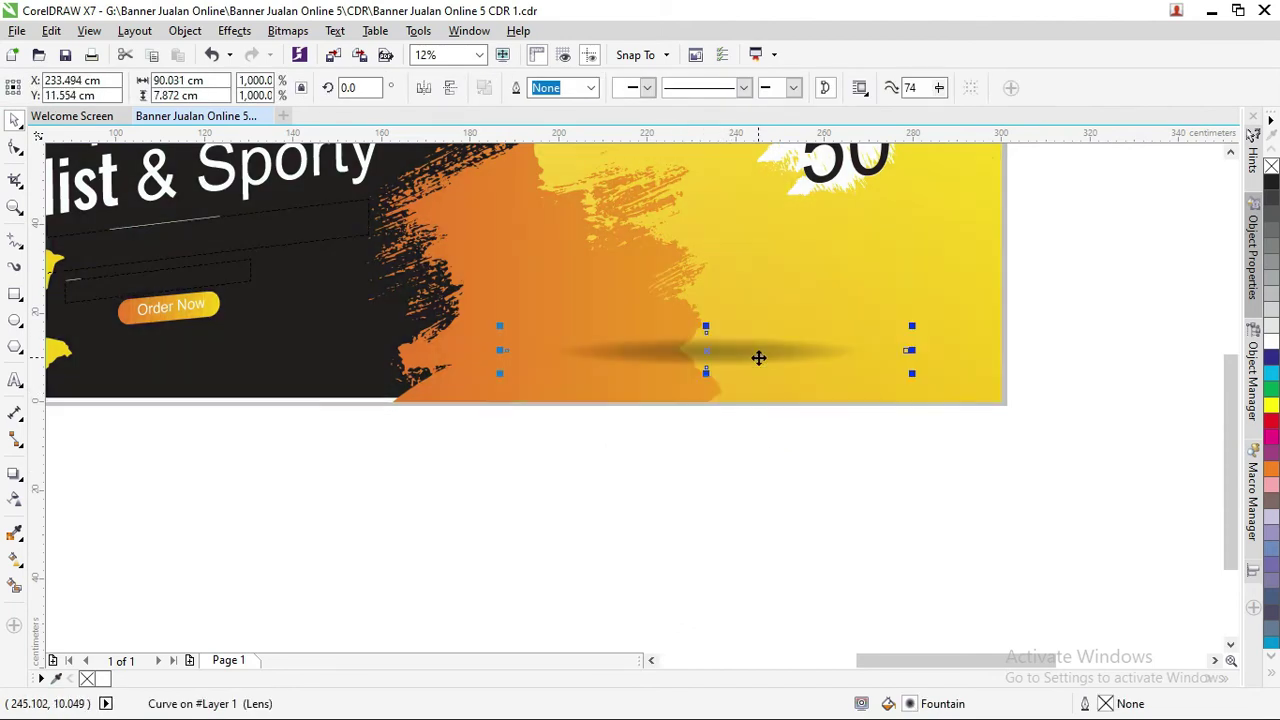
- Bring the File Explorer window with the PSD folder to the front
key("alt+Tab")
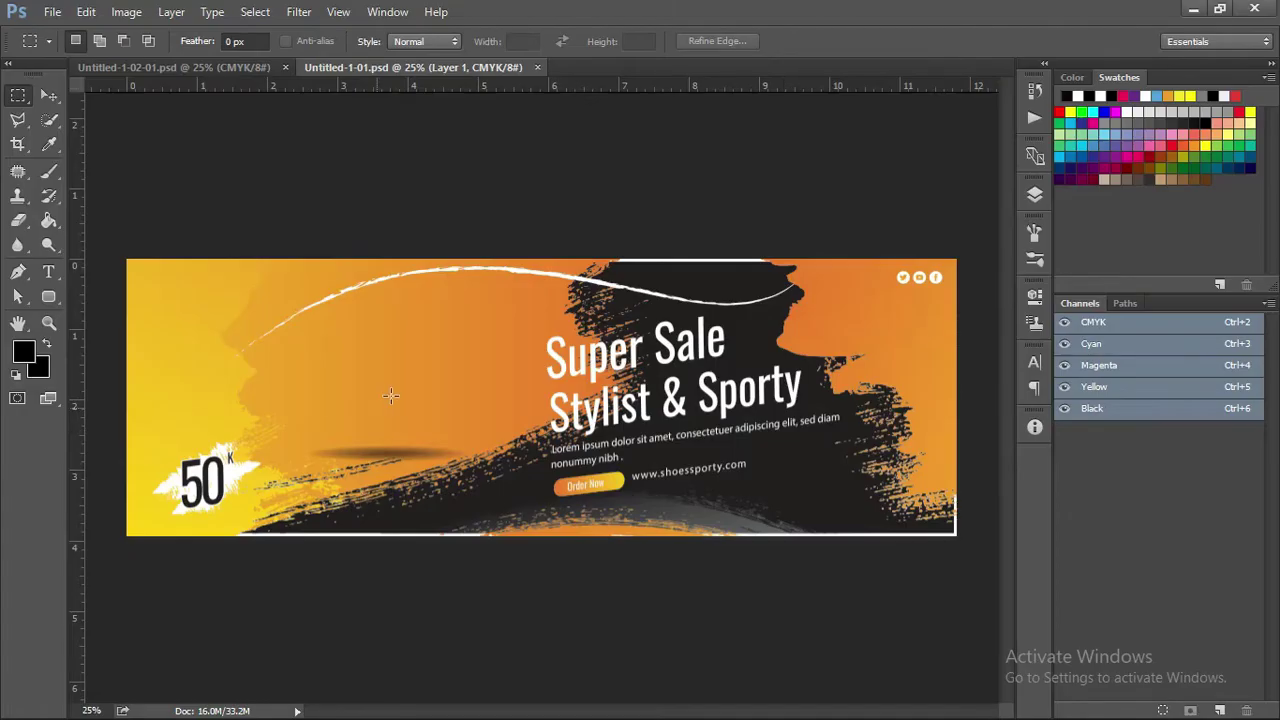
key("alt+Tab")
key("Tab")
key("alt+Tab")
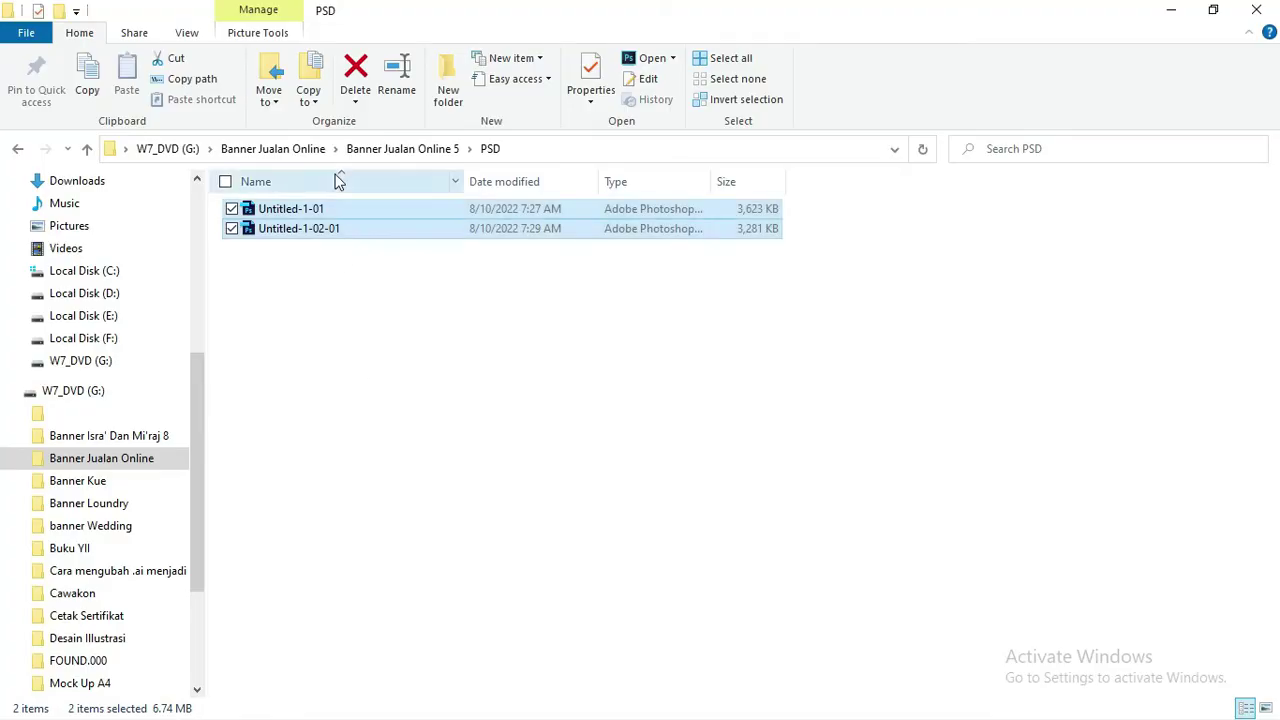
- Open Banner Jualan Online > Model > New folder and show its files as large icons
left_click(300, 150)
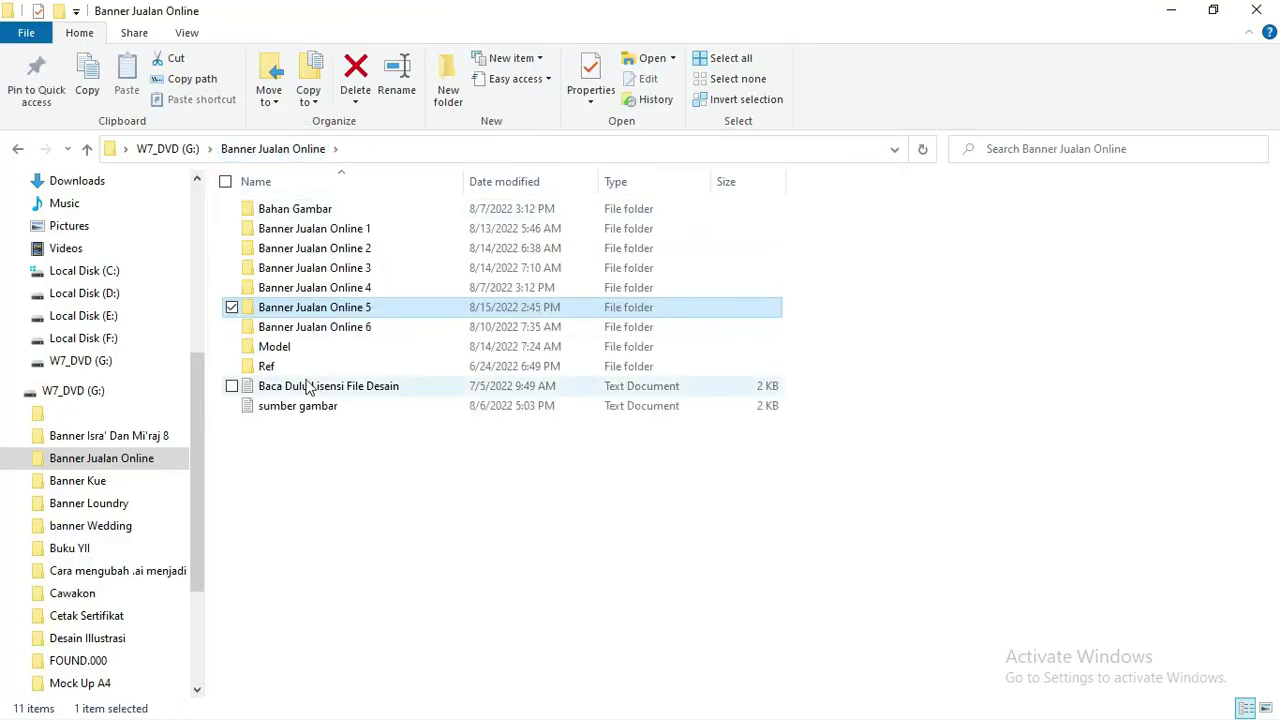
left_click(288, 350)
double_click(290, 354)
left_click(288, 250)
double_click(288, 254)
right_click(420, 330)
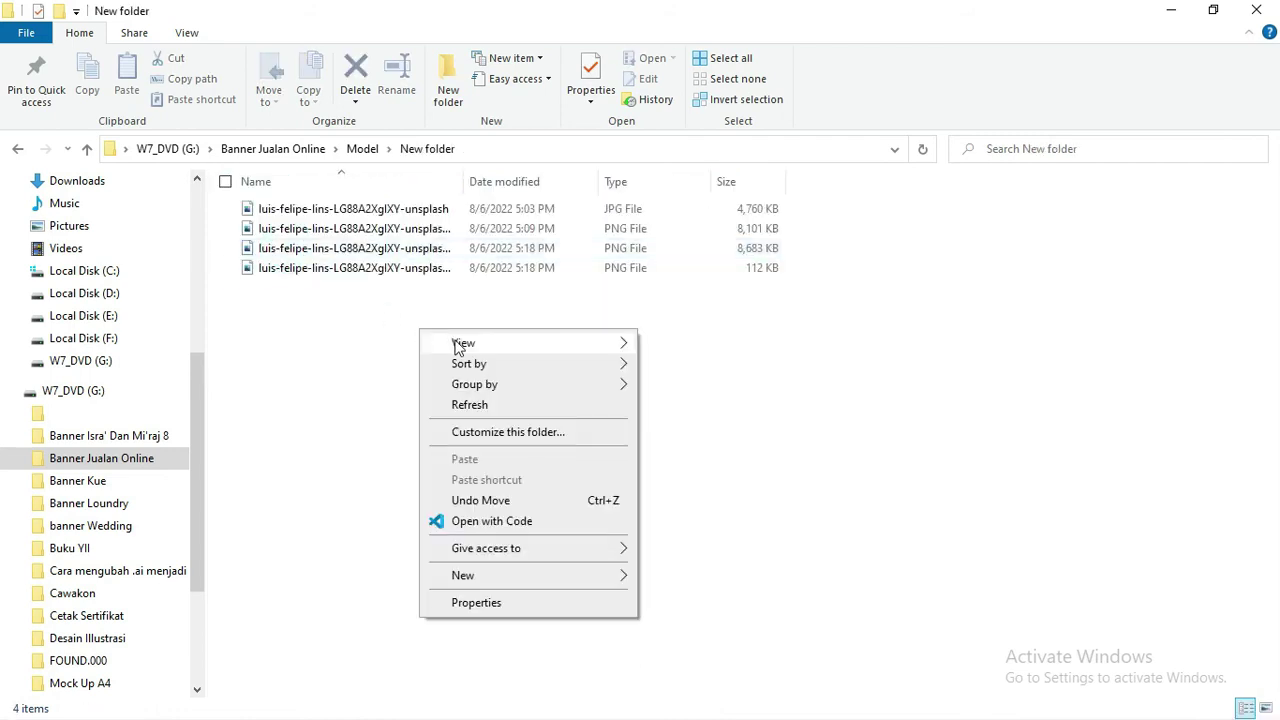
left_click(787, 363)
- Drag the cut-out shoe PNG into the CorelDRAW banner
left_click_drag(605, 265, 708, 391)
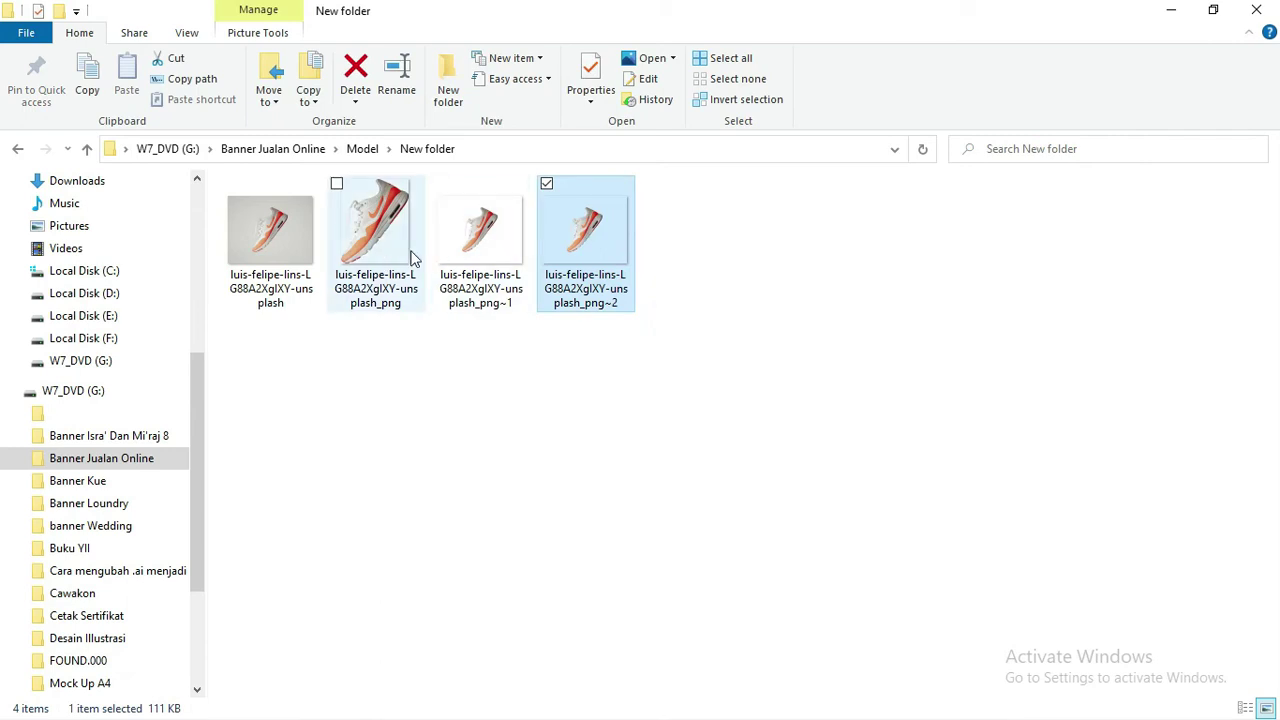
mouse_move(398, 258)
left_mouse_down()
mouse_move(484, 395)
mouse_move(583, 376)
mouse_move(625, 324)
left_mouse_up()
key("alt+Tab")
key("Tab")
- Rotate the sneaker to about 327.63°, shrink it to 82% and place it up and right
left_click(625, 324)
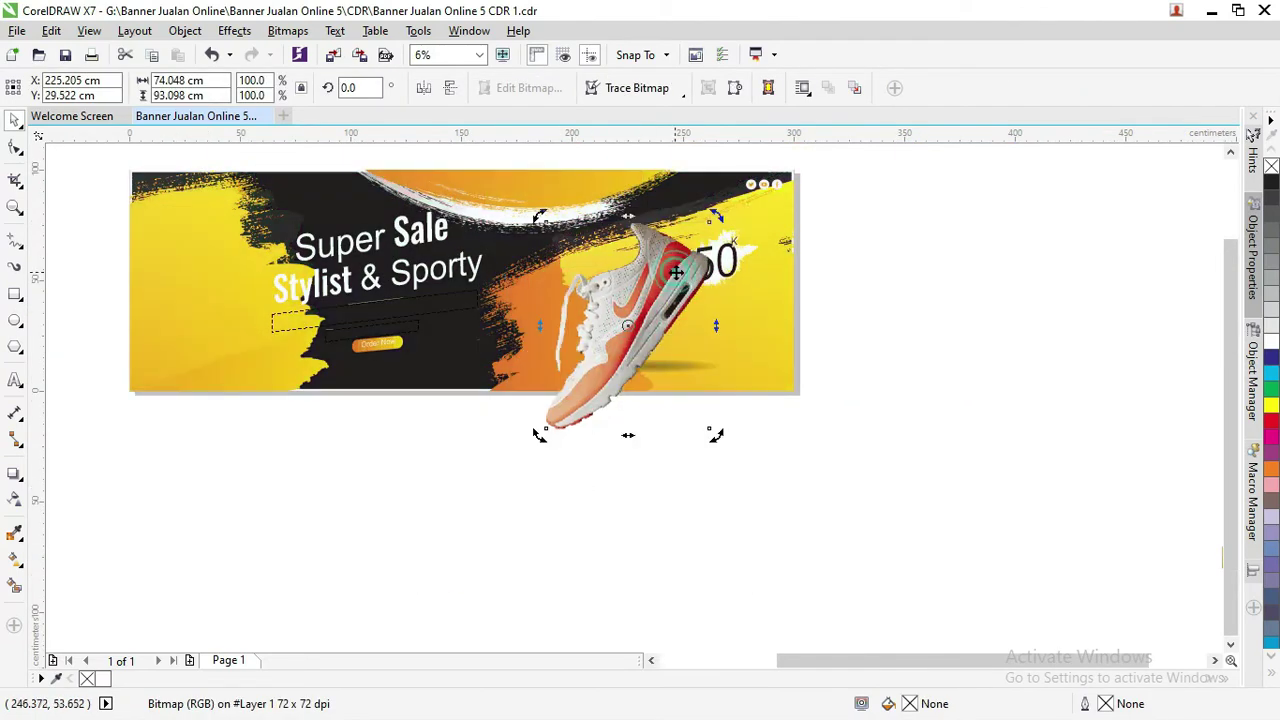
left_click_drag(715, 222, 750, 280)
left_click(730, 262)
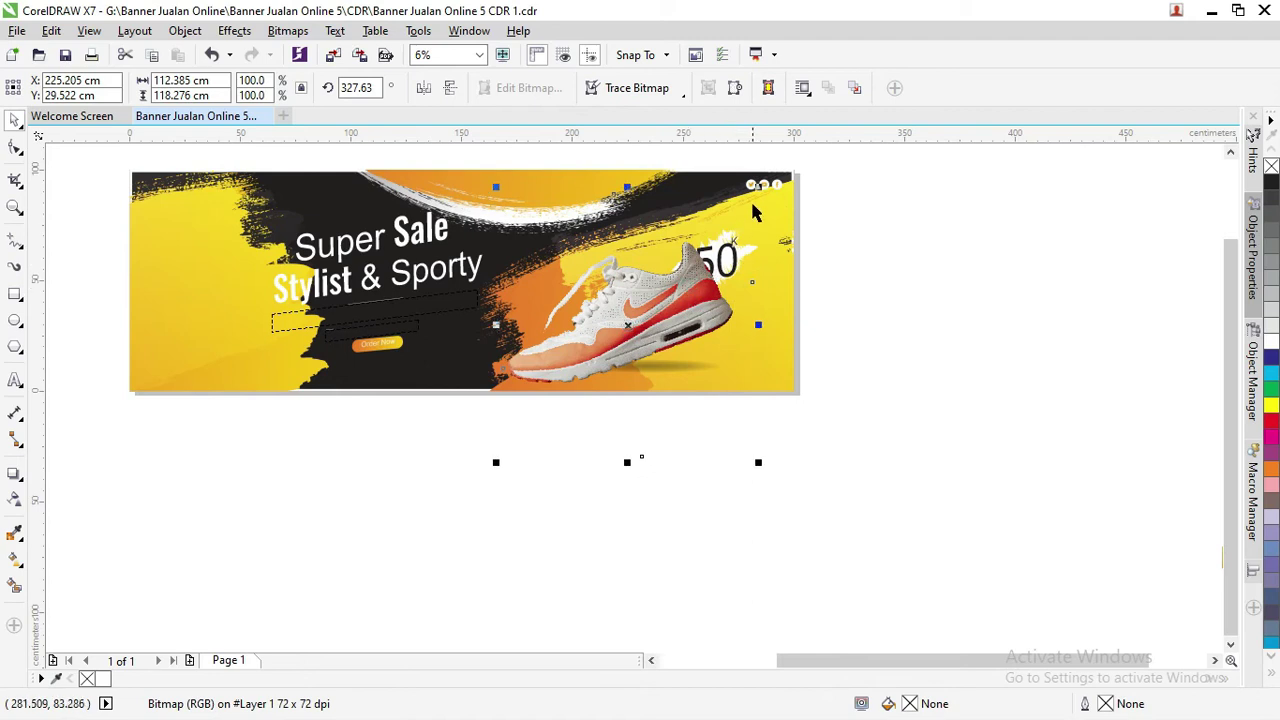
left_click_drag(752, 187, 711, 236)
left_click_drag(651, 309, 691, 283)
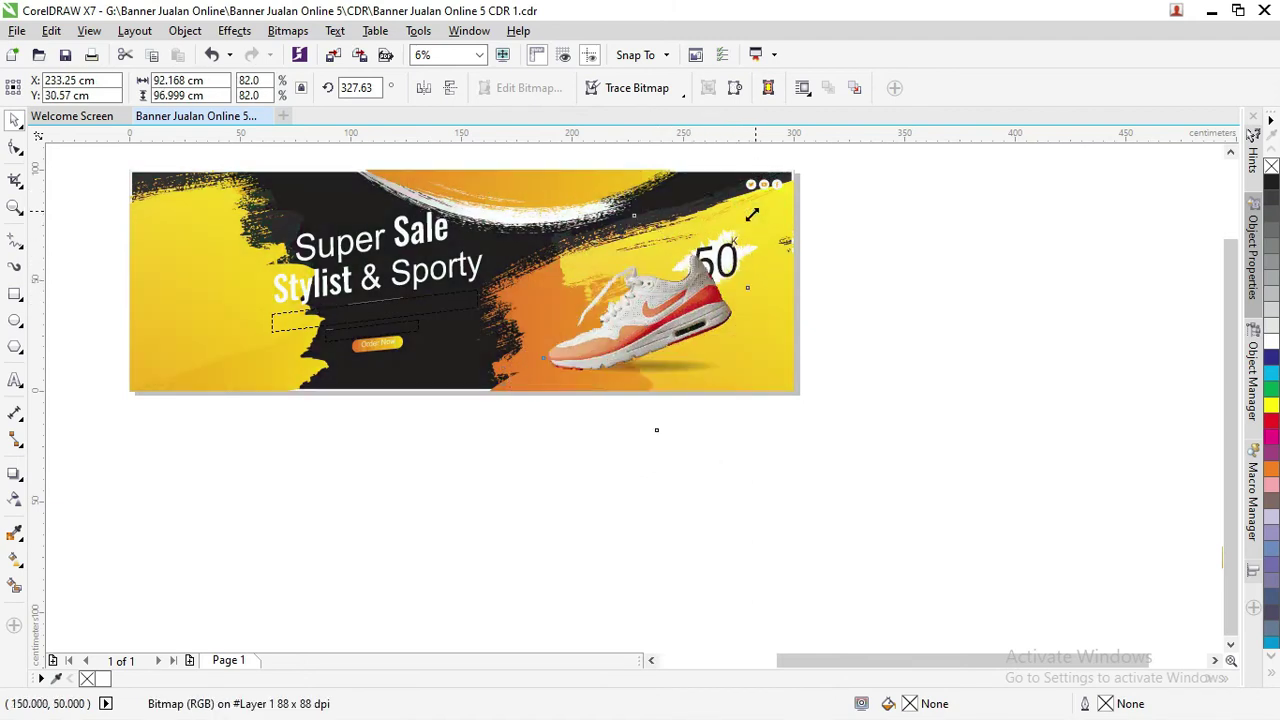
- Group the 50K badge pieces, shift the group left, and enlarge the shoe to 93.5%
left_click_drag(880, 326, 586, 205)
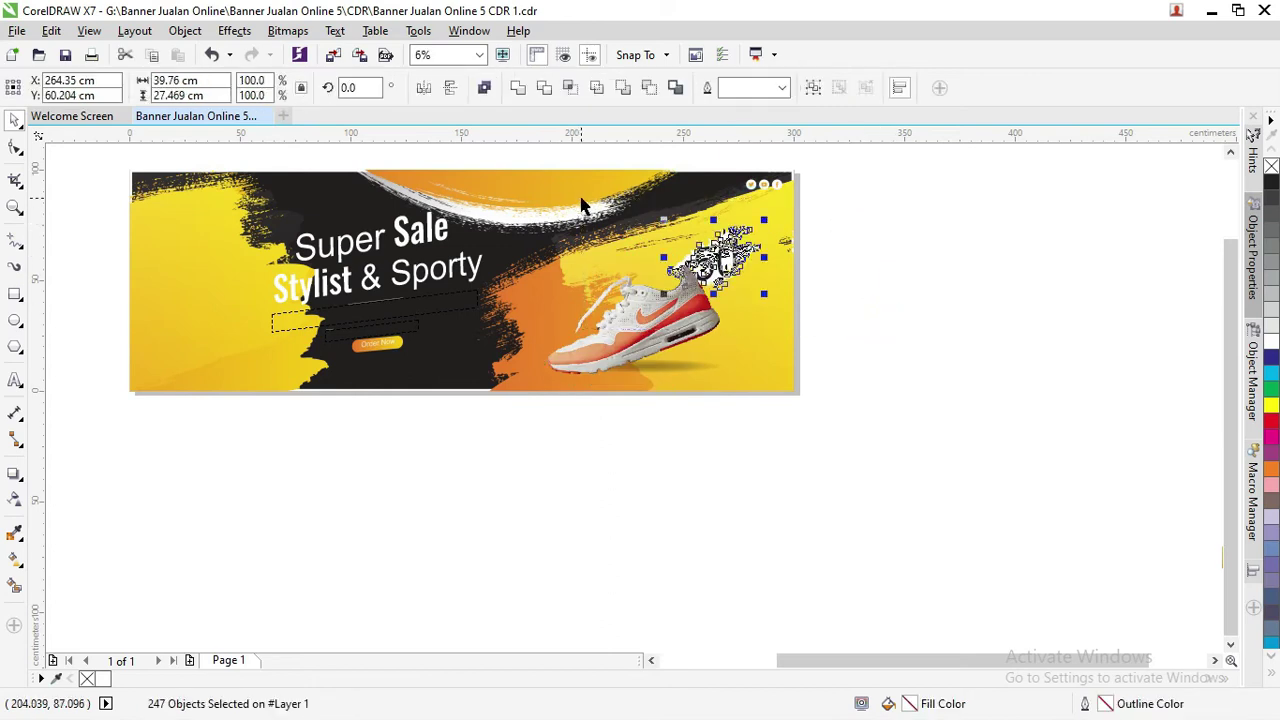
key("ctrl+g")
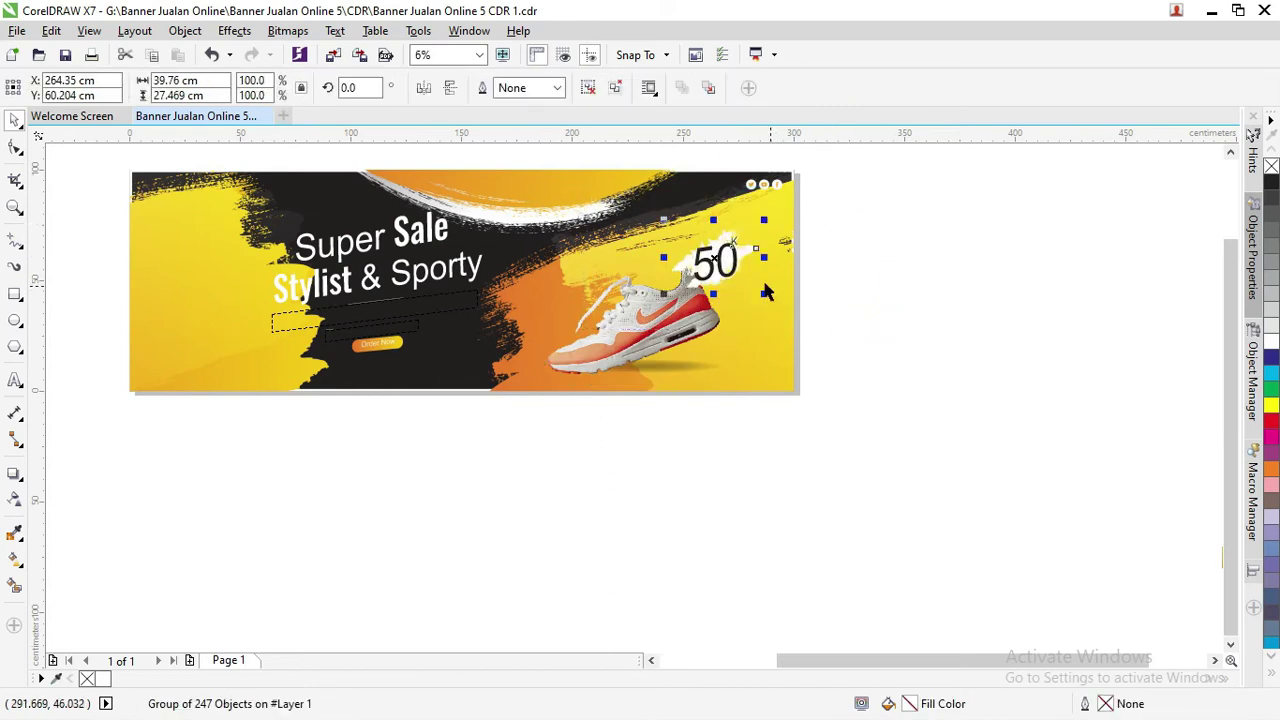
mouse_move(765, 262)
left_mouse_down()
mouse_move(745, 262)
mouse_move(800, 184)
left_mouse_up()
left_click(680, 325)
mouse_move(635, 288)
left_mouse_down()
mouse_move(655, 288)
mouse_move(660, 328)
left_mouse_up()
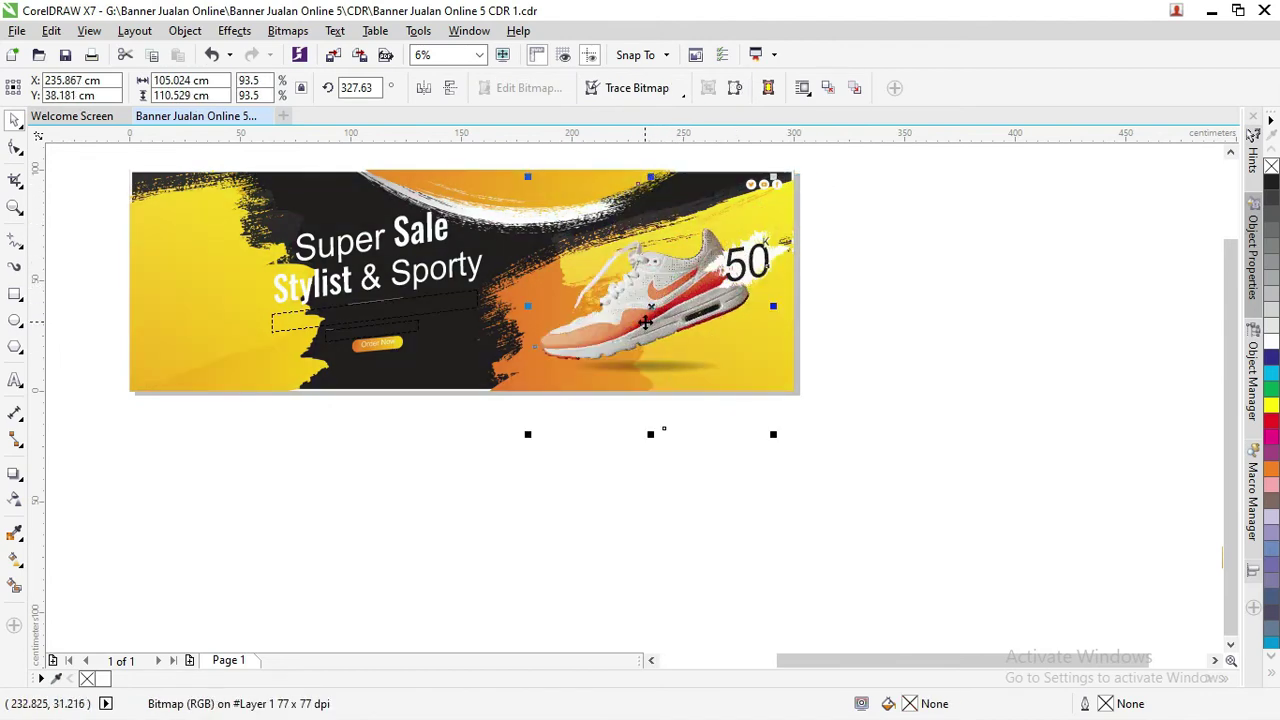
- Nudge the shadow ellipse up under the shoe and stretch it to 104.038 cm wide
left_click_drag(923, 480, 533, 328)
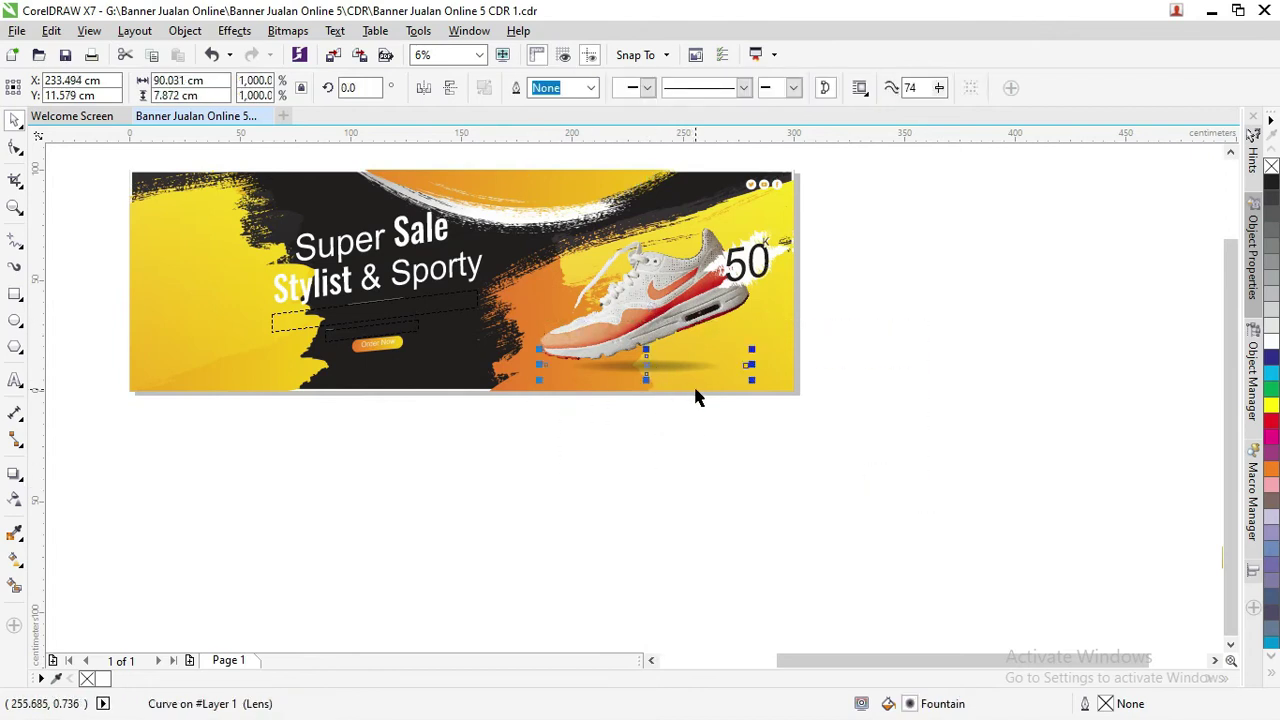
key("Up")
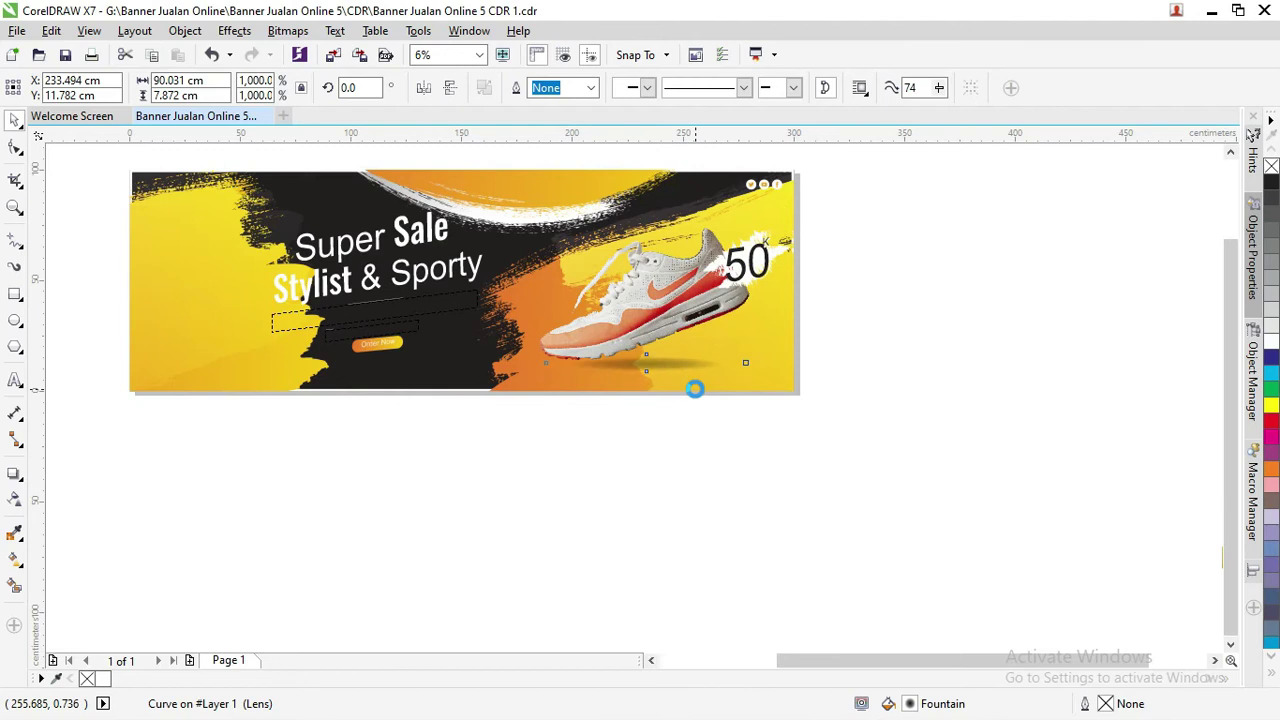
key("Up")
key("Up")
key("Up")
left_click_drag(749, 358, 769, 362)
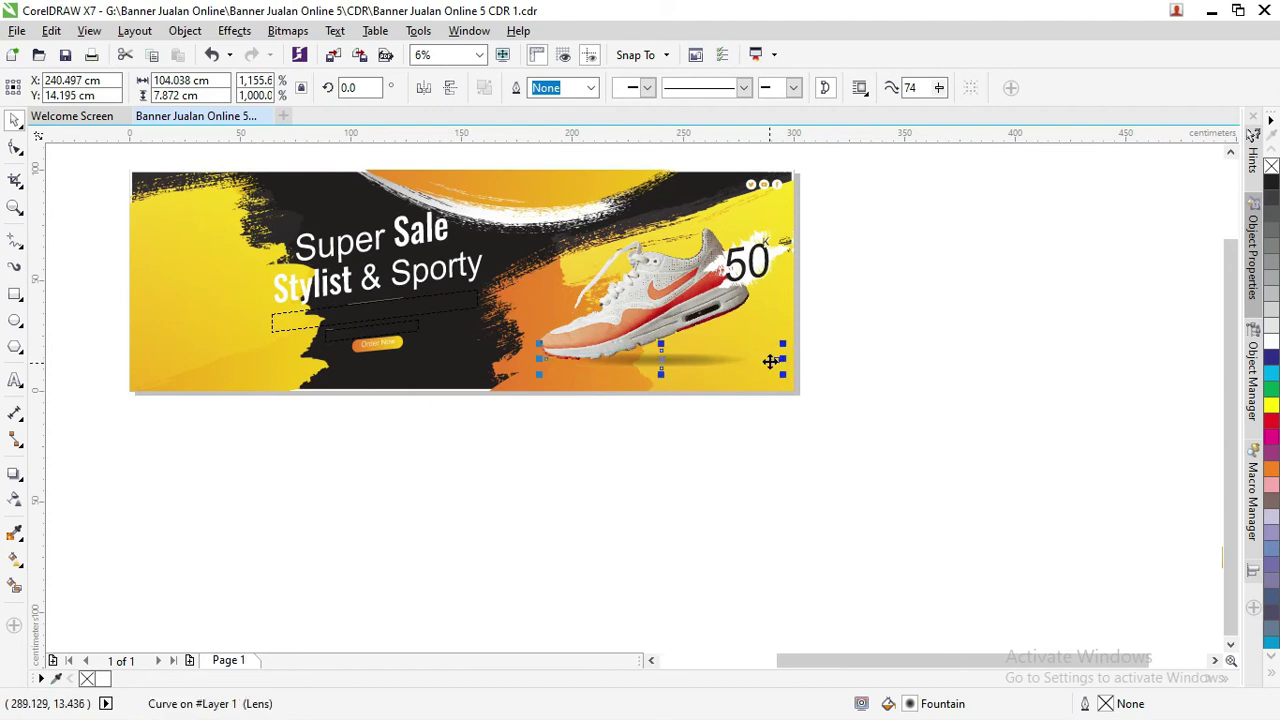
- Zoom out and back in on the second Super Sale banner with the 50 badge at left
left_click(834, 334)
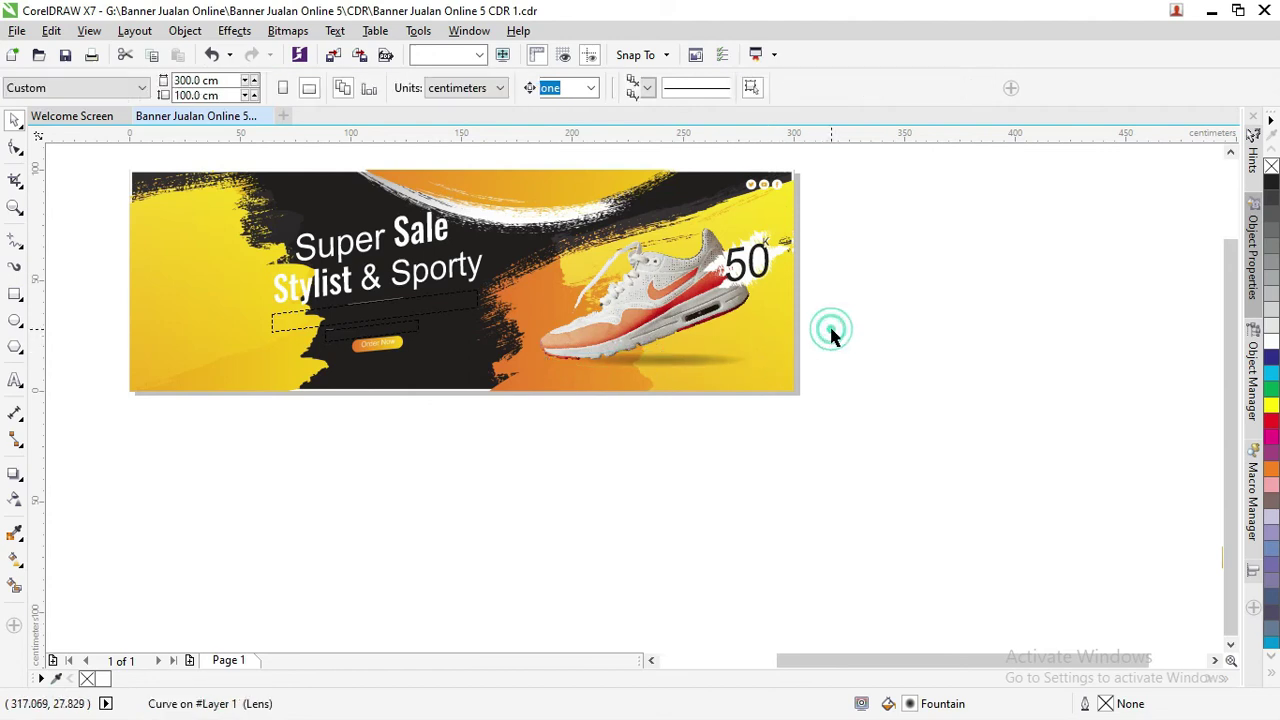
scroll(593, 310, "down", 3)
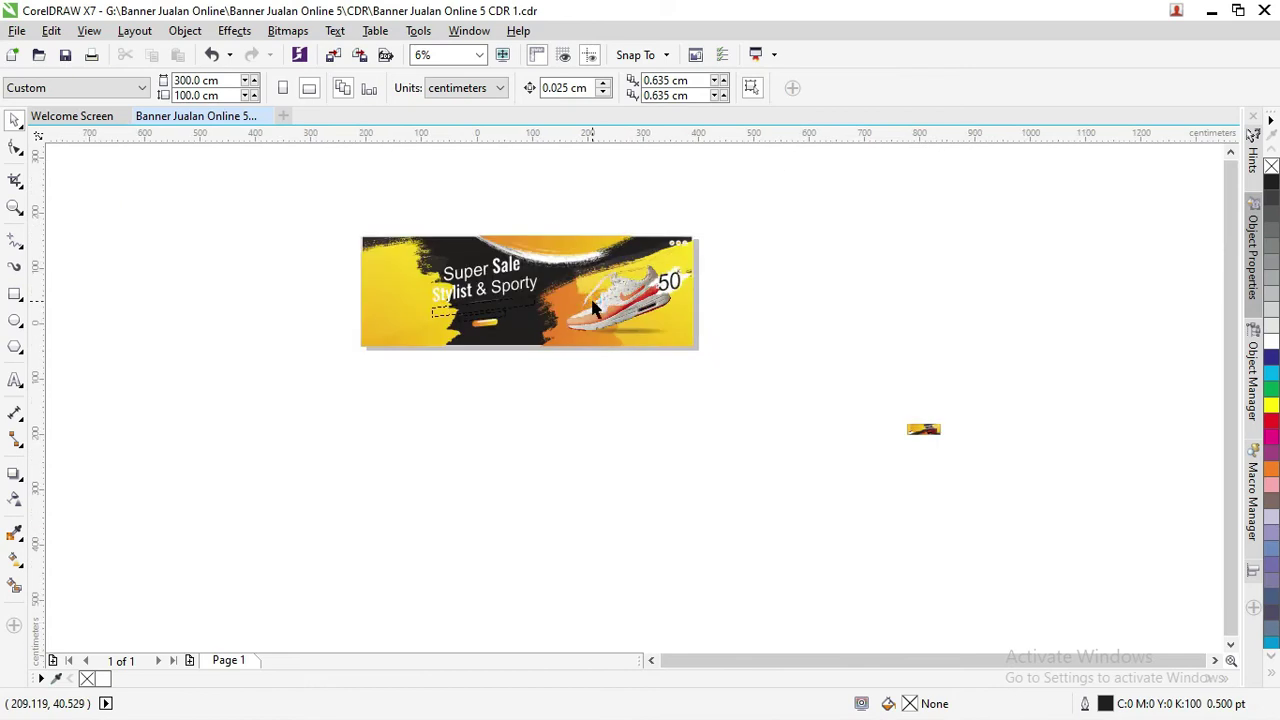
scroll(769, 385, "up", 5)
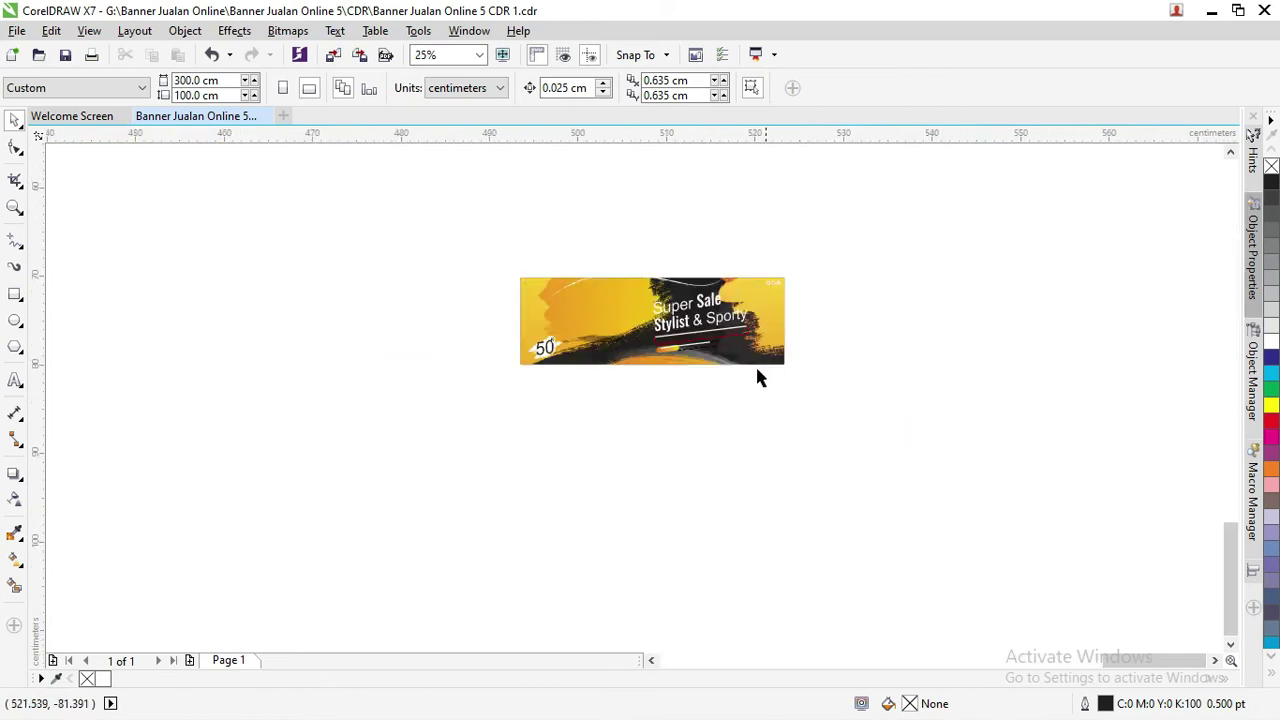
scroll(760, 374, "up", 2)
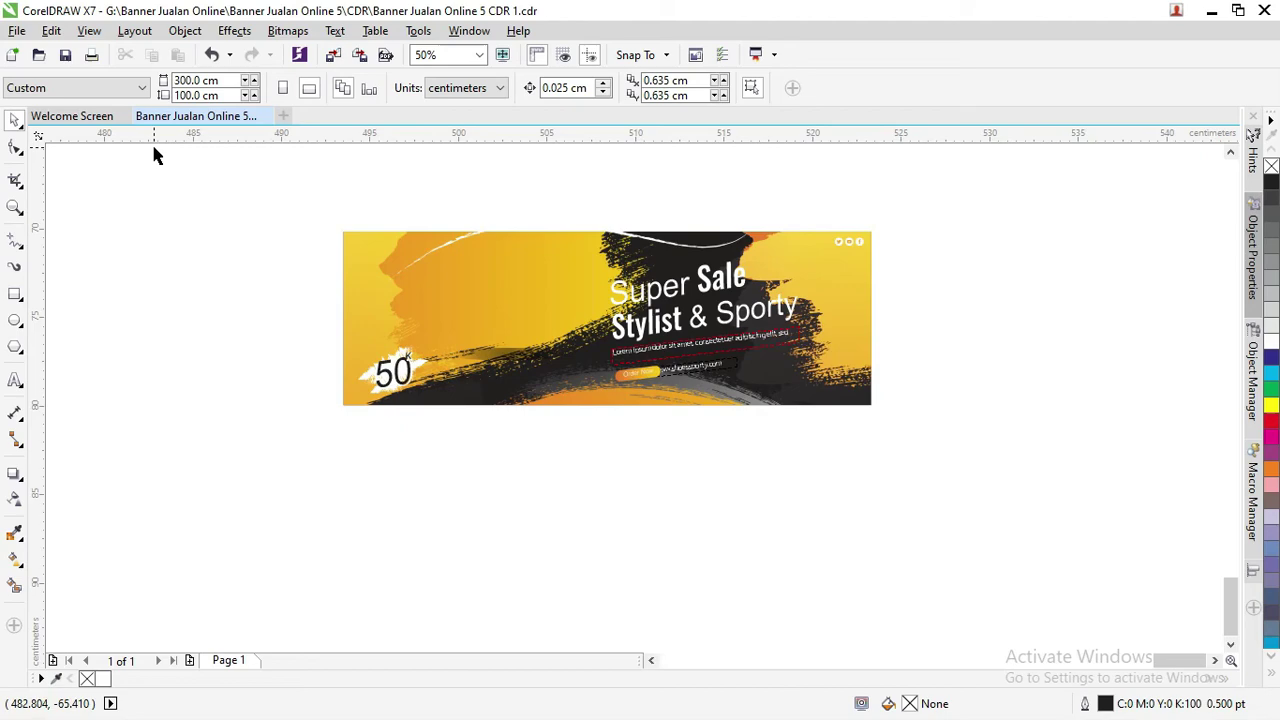
- In Photoshop, choose the Move tool and switch to the Untitled-1-02-01.psd document
key("alt+Tab")
key("alt+Tab")
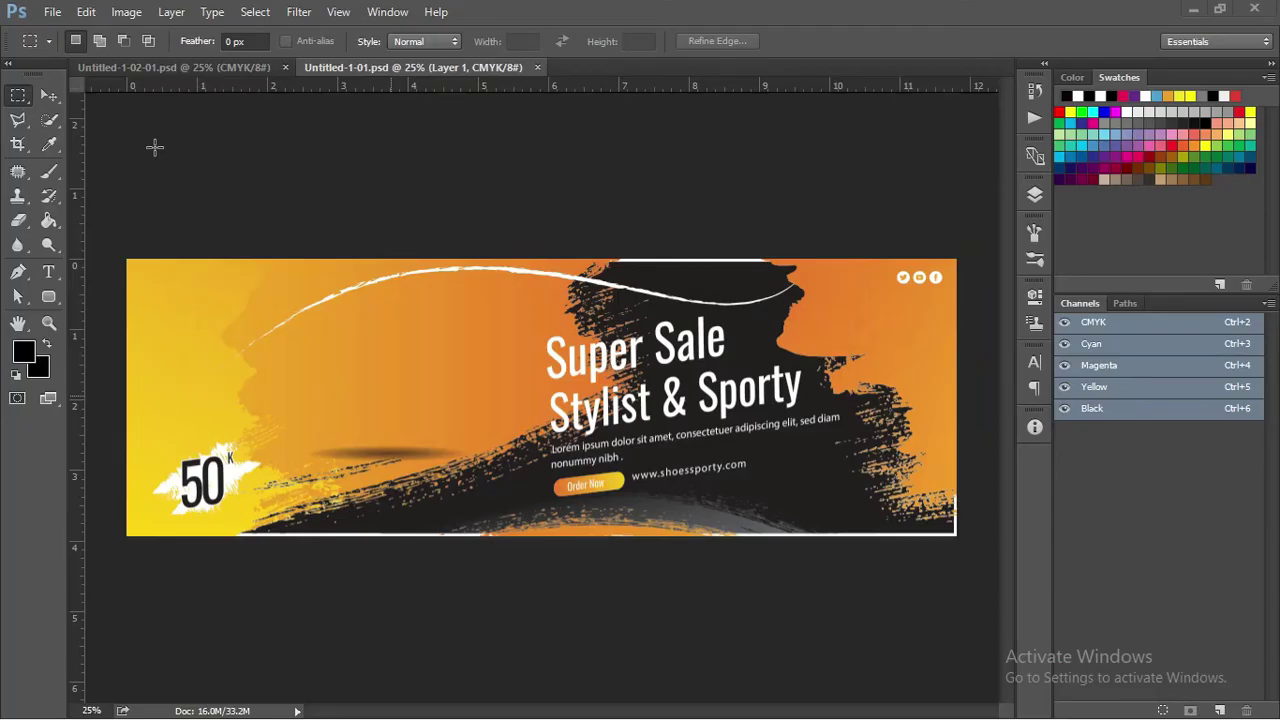
left_click(49, 95)
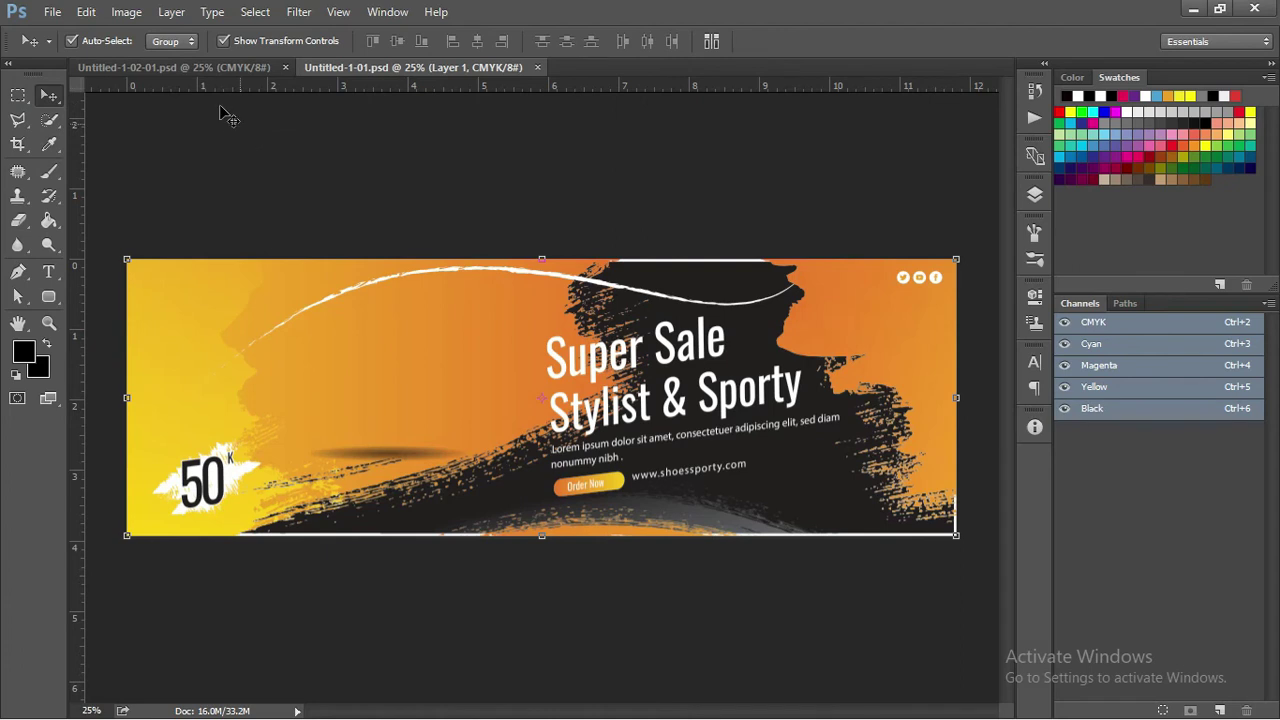
left_click(210, 68)
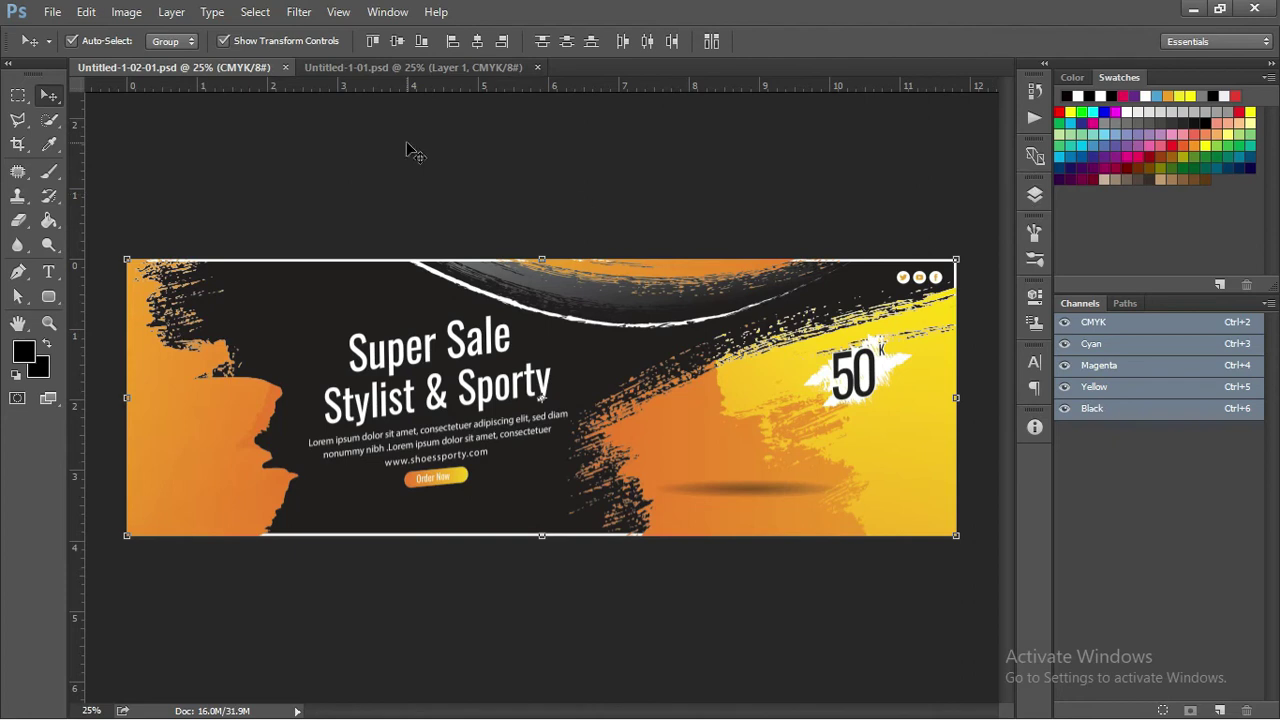
- In the Layers panel, toggle the top two groups' visibility to check them, then select the headline group
left_click(1035, 194)
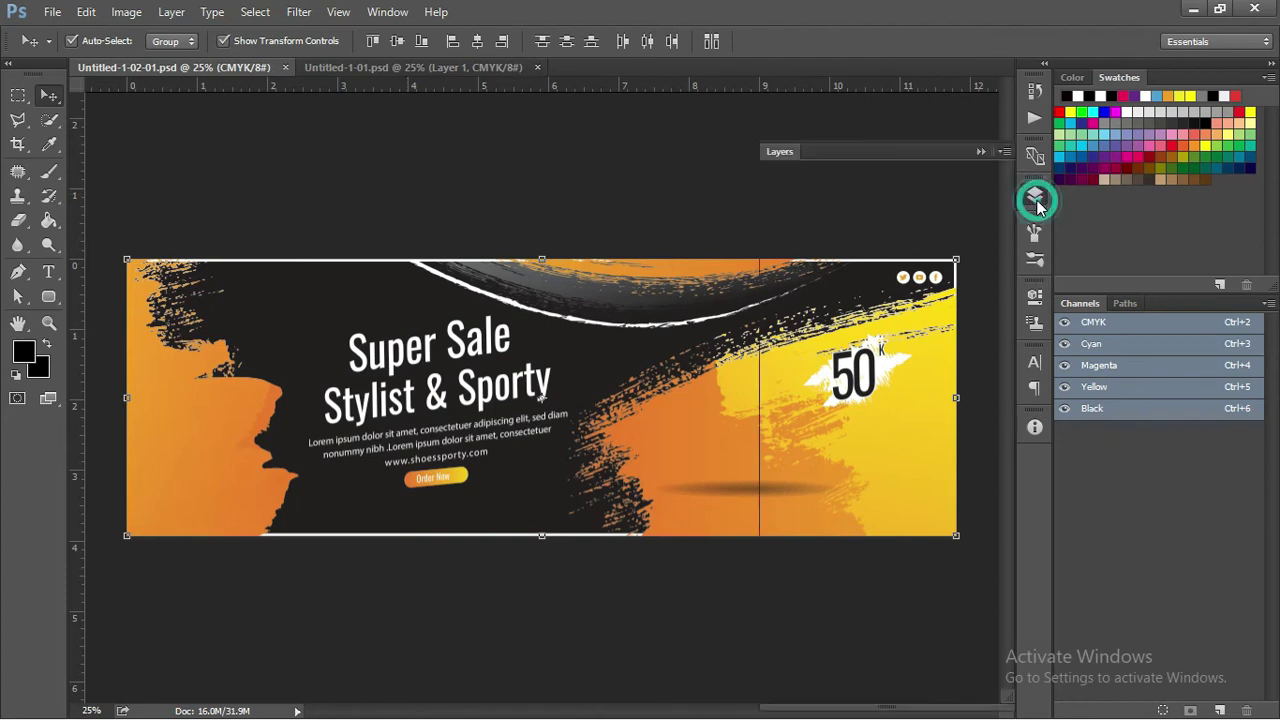
left_click(925, 610)
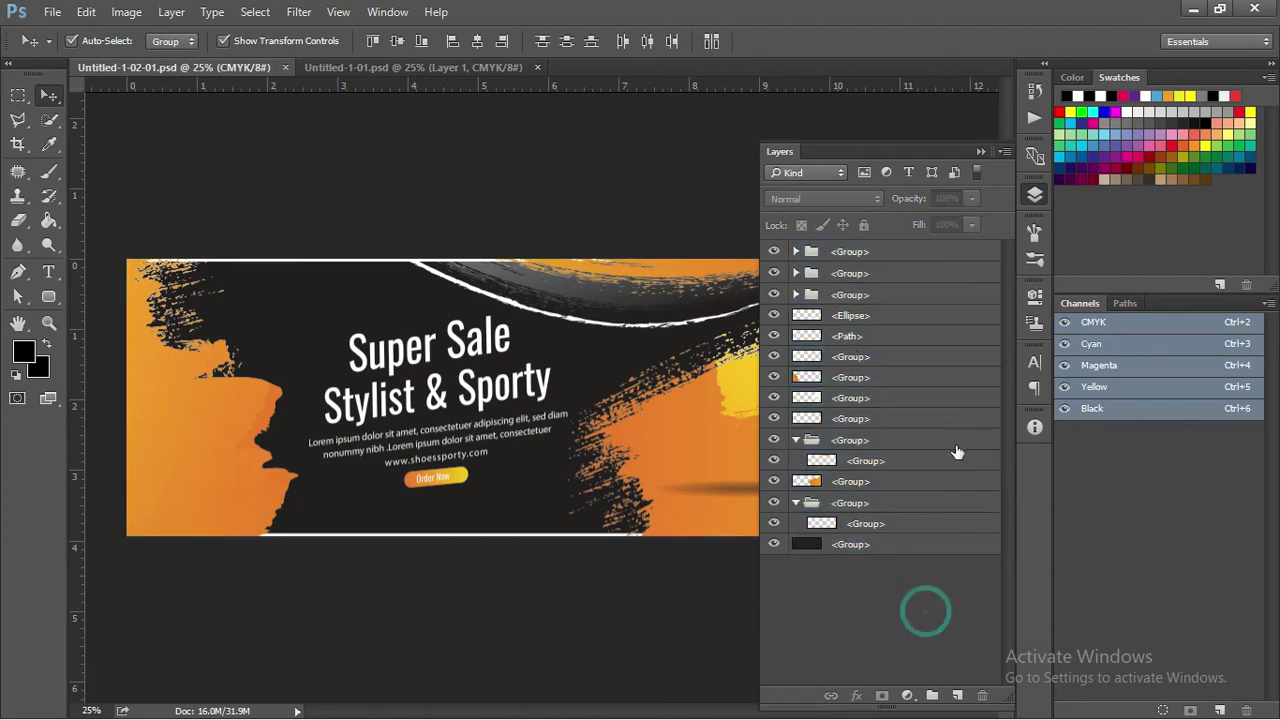
left_click(774, 251)
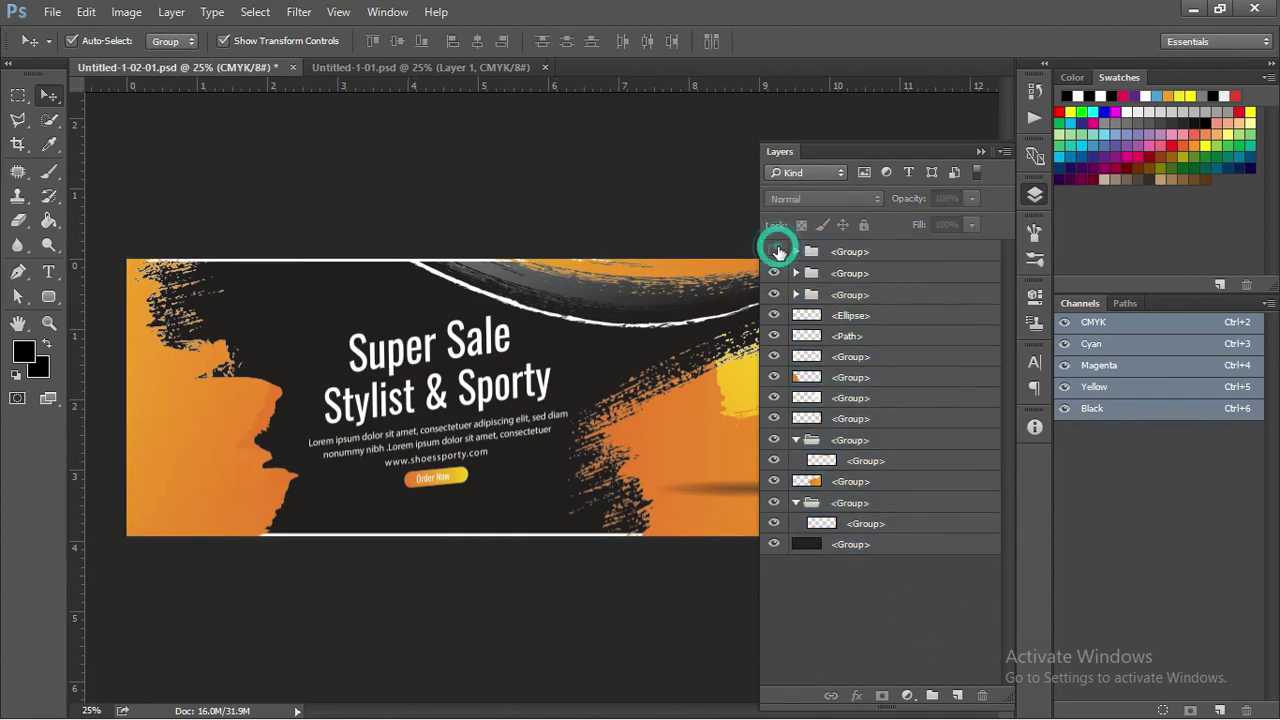
left_click(774, 251)
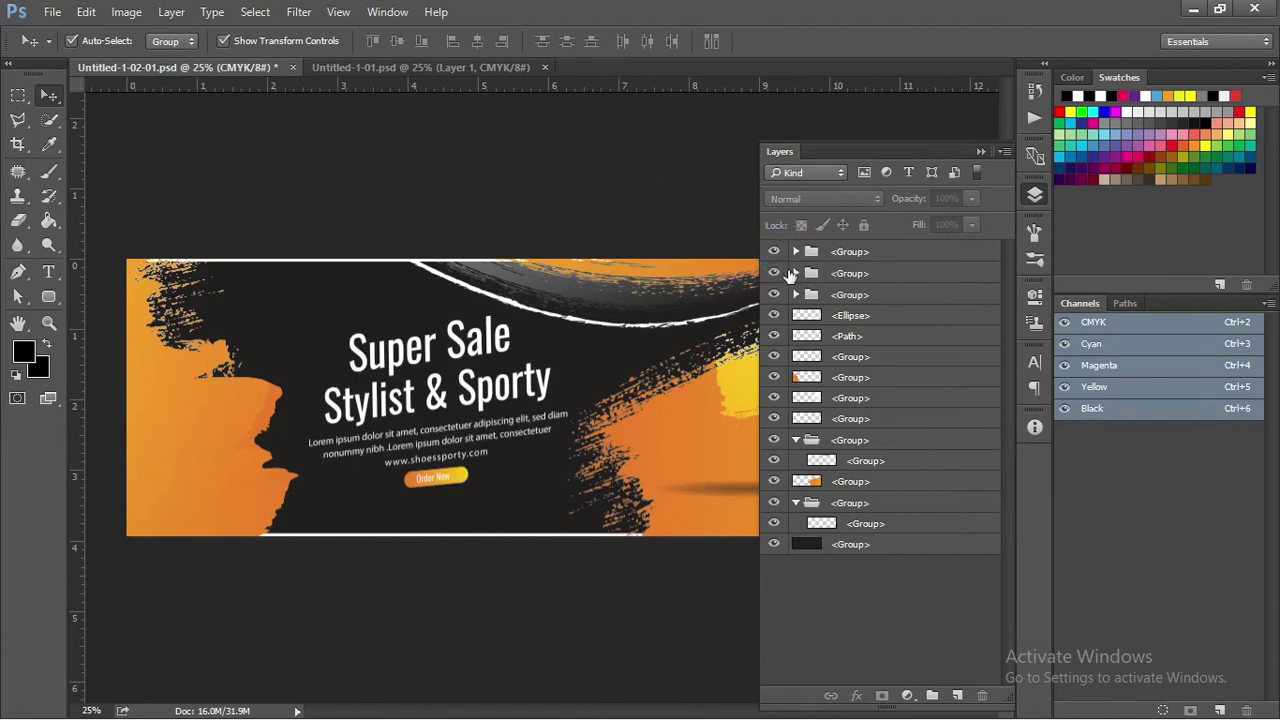
left_click(774, 273)
left_click(775, 273)
left_click(880, 253)
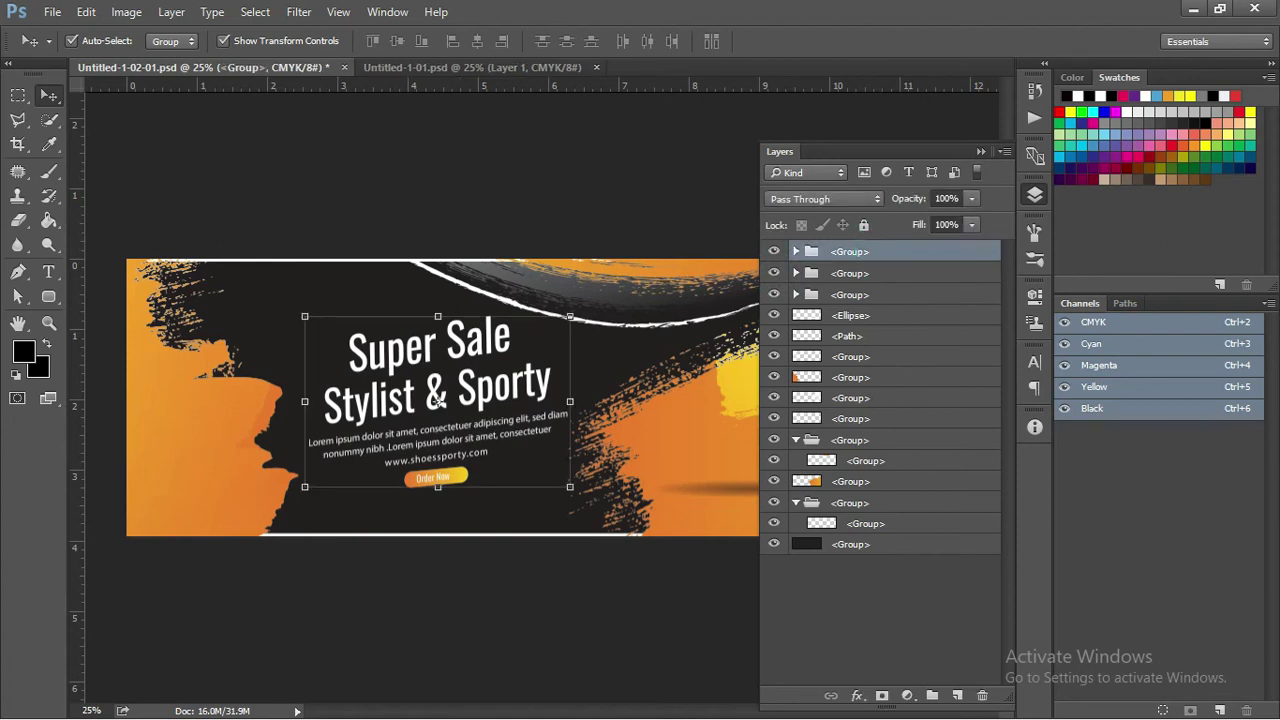
- Drag the shoe image file from the New folder into Photoshop
key("alt+Tab")
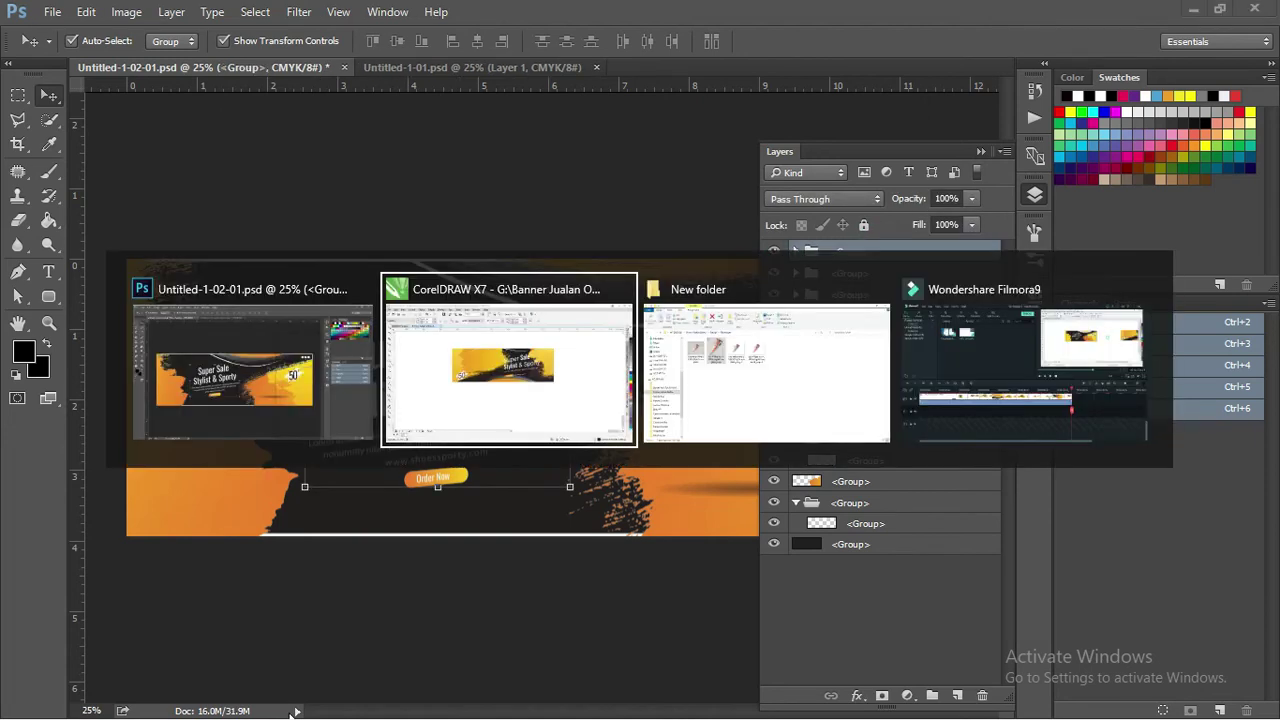
key("Tab")
mouse_move(375, 240)
left_mouse_down()
mouse_move(560, 563)
mouse_move(831, 458)
left_mouse_up()
key("alt+Tab")
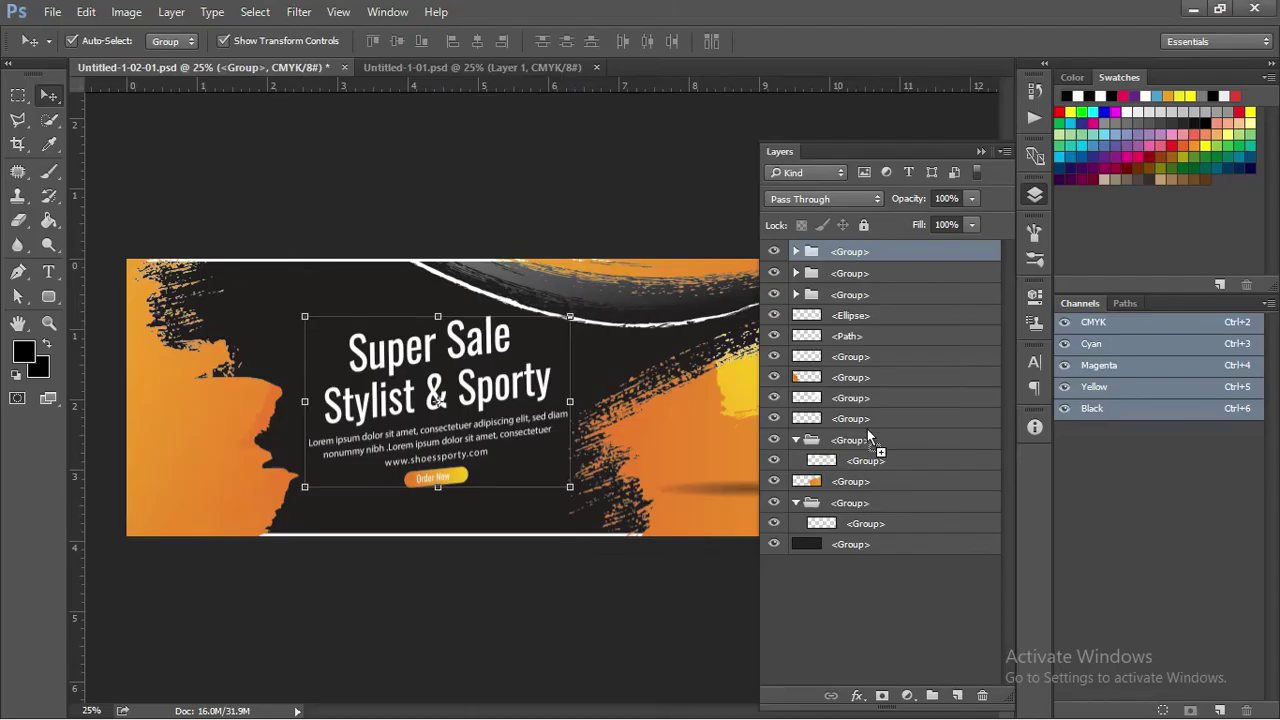
- Open the shoe file, copy the sneaker into the banner document, and close the source file
left_click_drag(867, 546, 876, 585)
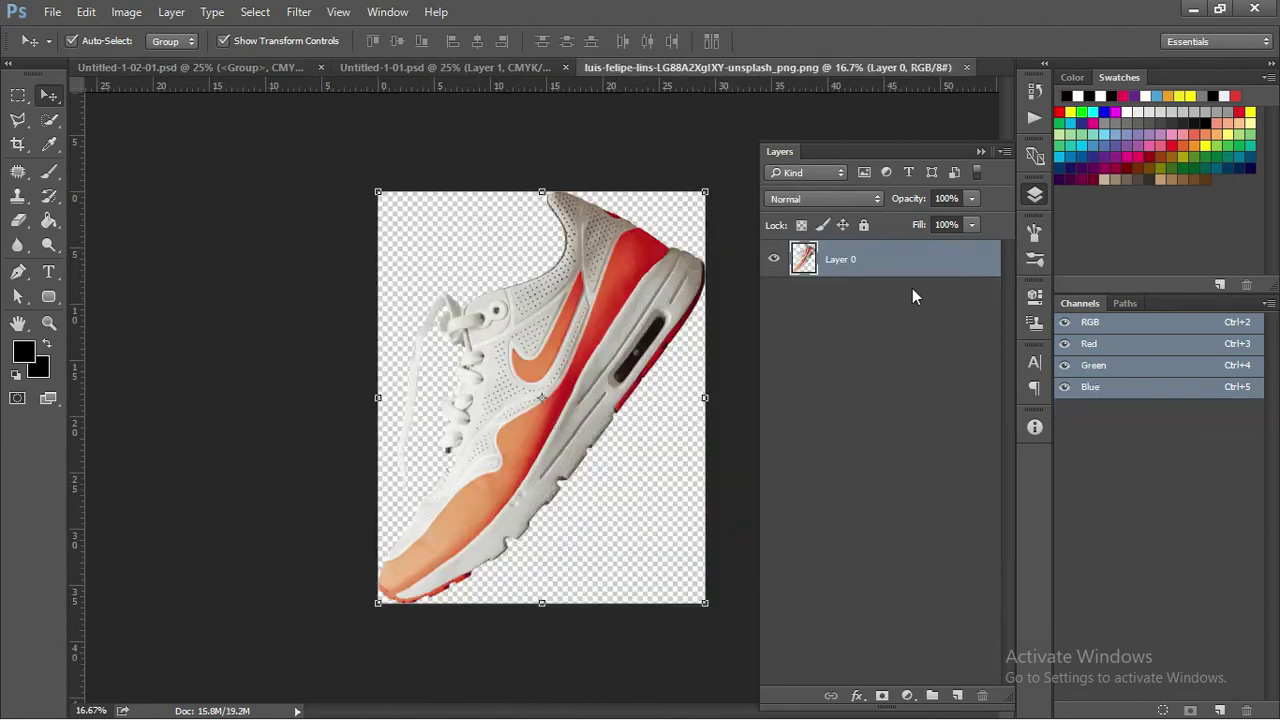
left_click_drag(714, 127, 729, 151)
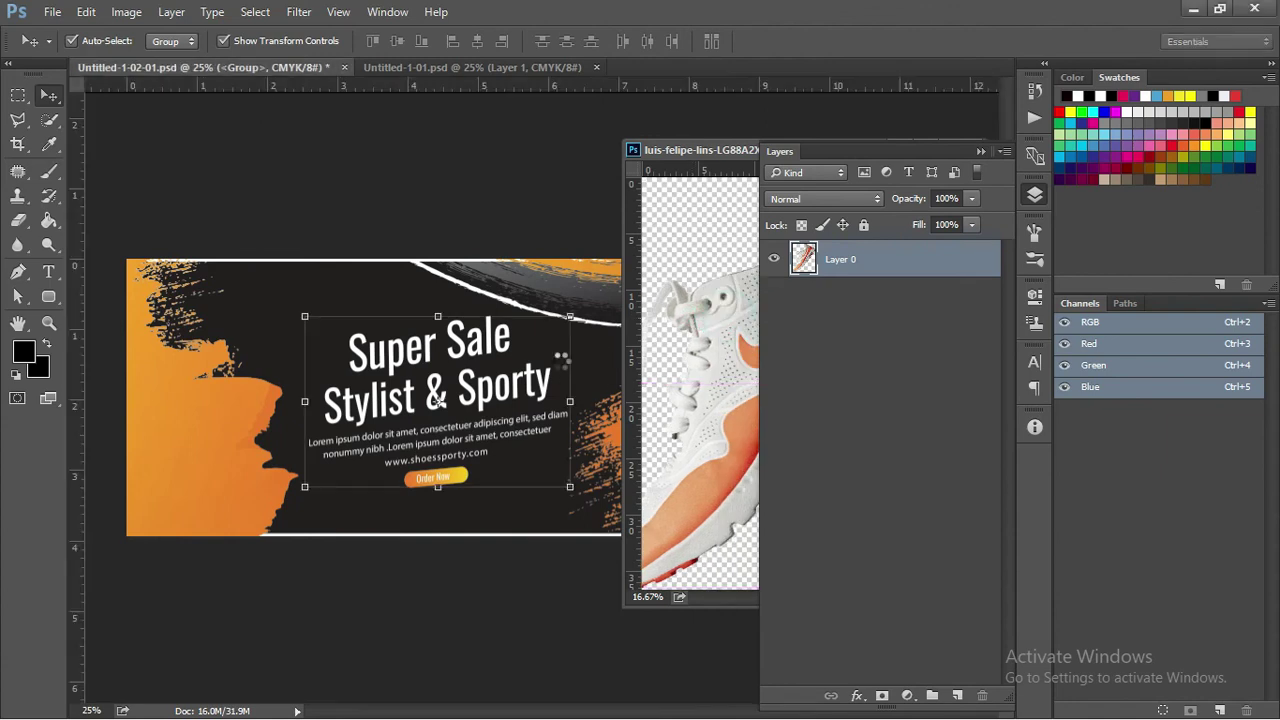
left_click_drag(675, 277, 560, 360)
left_click(707, 154)
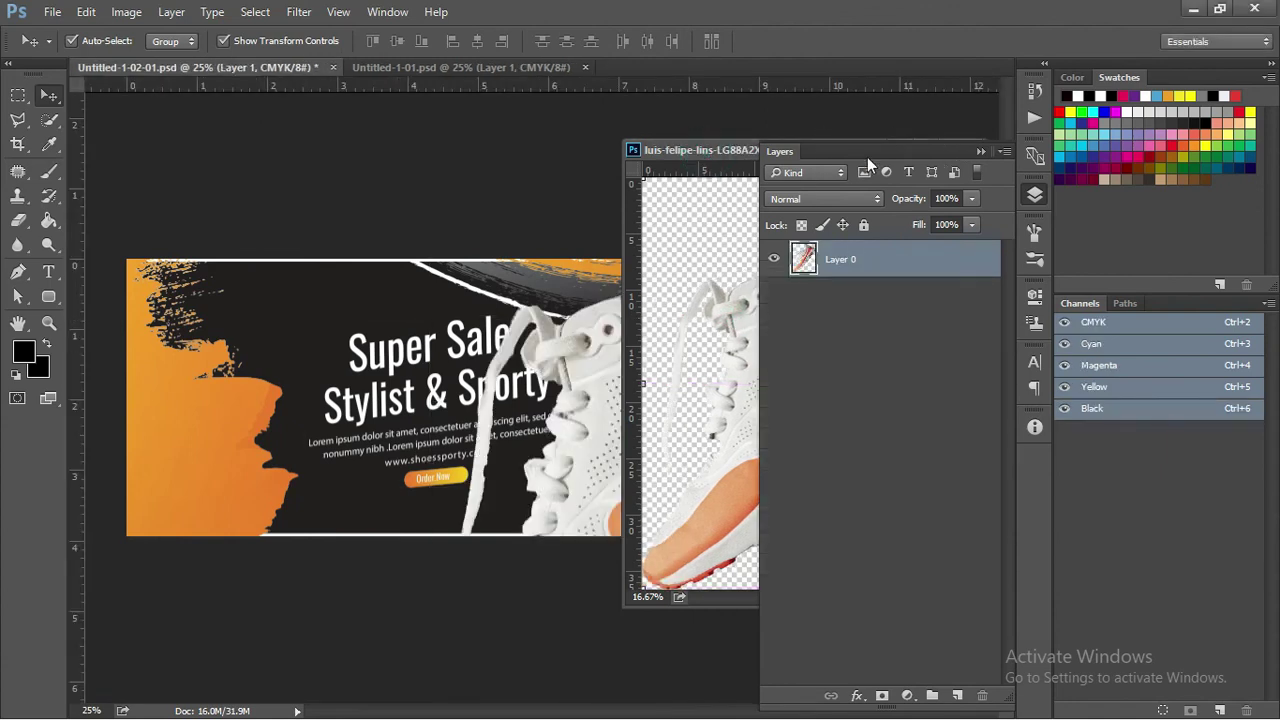
left_click(981, 151)
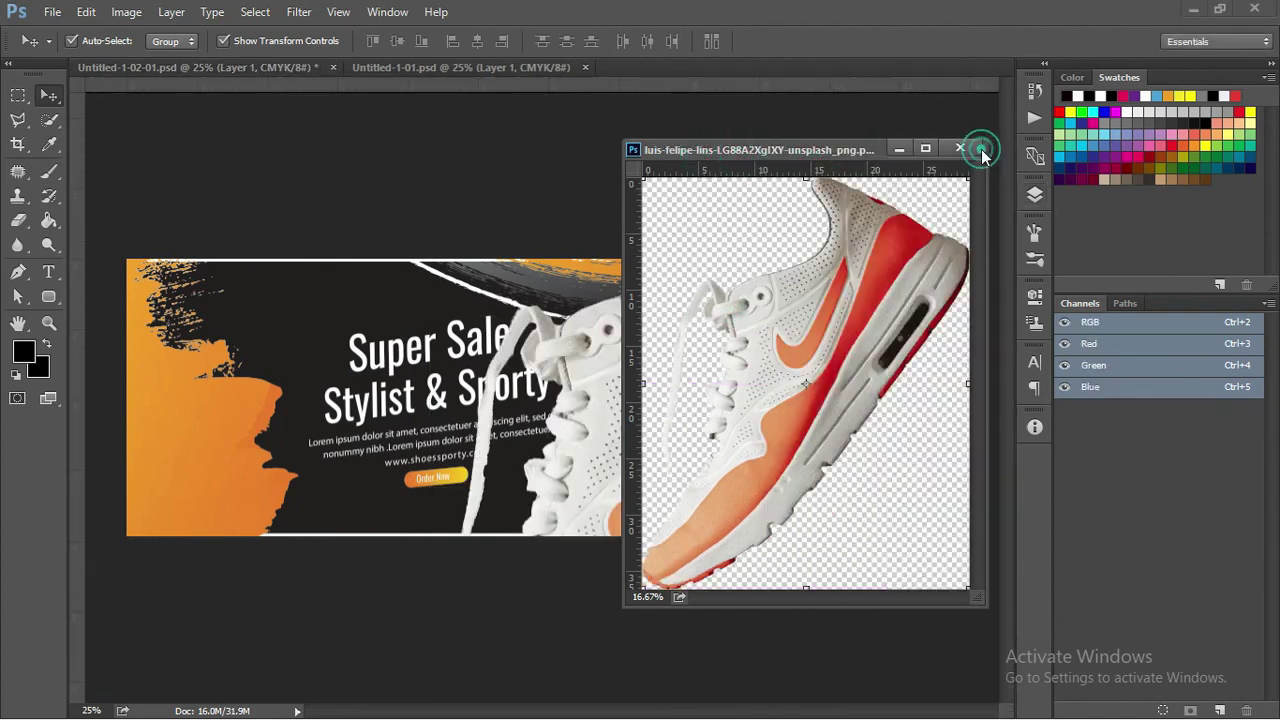
left_click(961, 150)
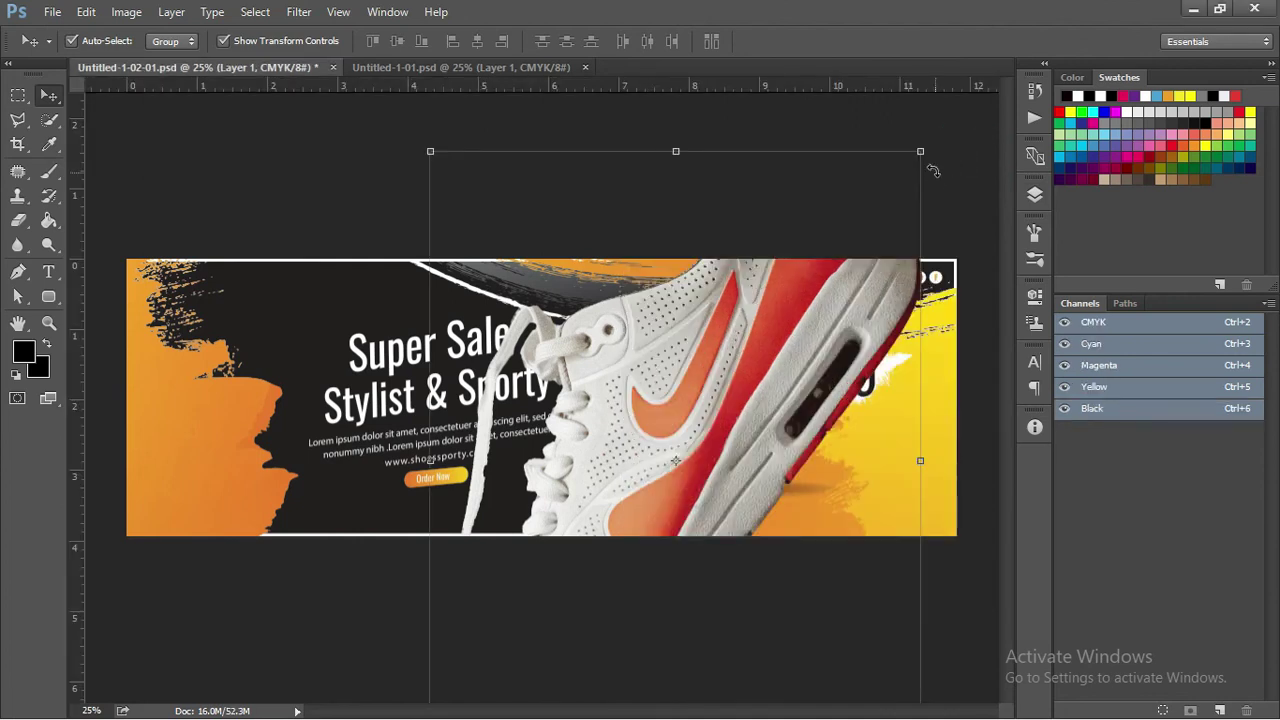
- Scale, rotate about 25° clockwise and position the sneaker over the right-hand orange area
mouse_move(922, 153)
left_mouse_down()
mouse_move(707, 333)
mouse_move(700, 364)
left_mouse_up()
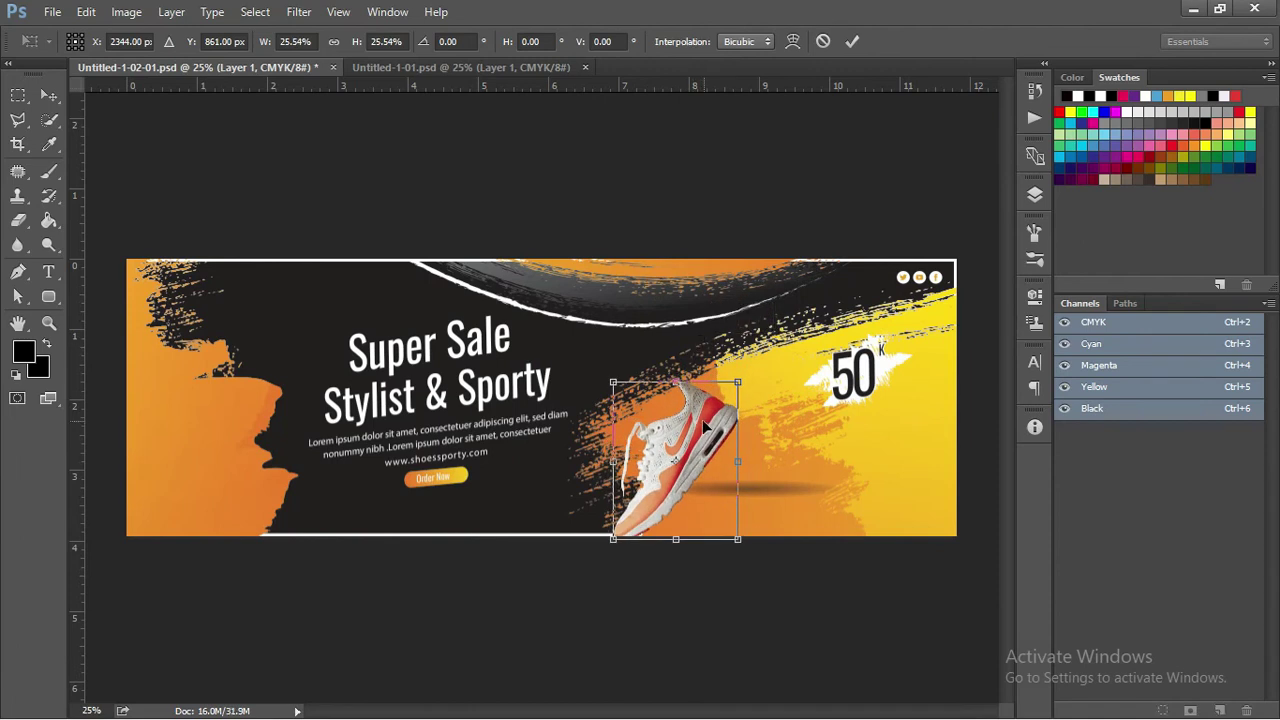
left_click_drag(705, 425, 757, 395)
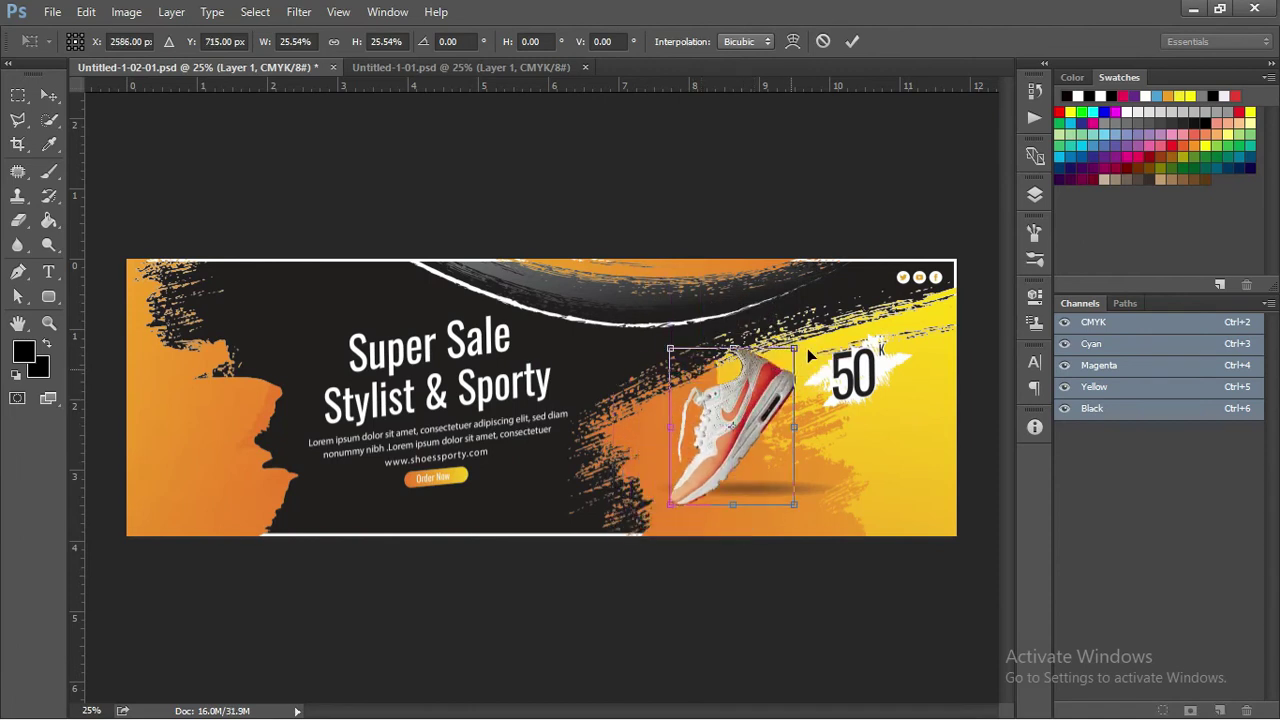
left_click_drag(808, 343, 832, 387)
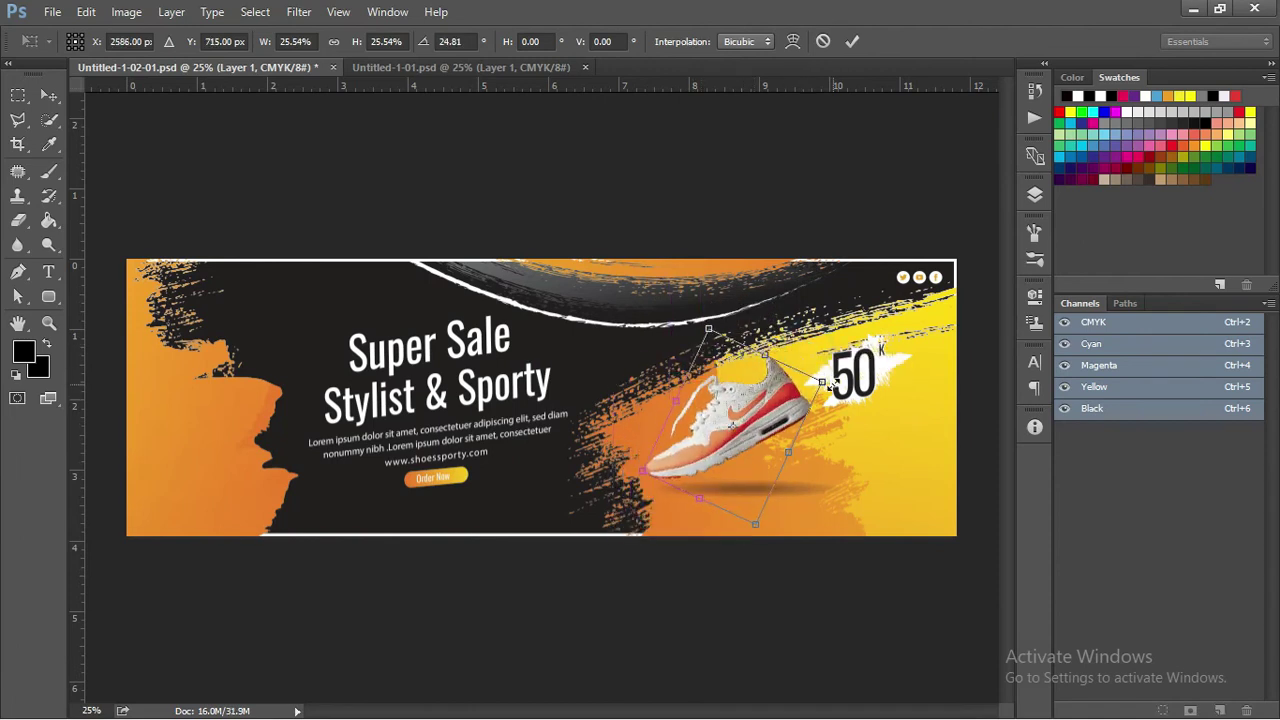
key("Return")
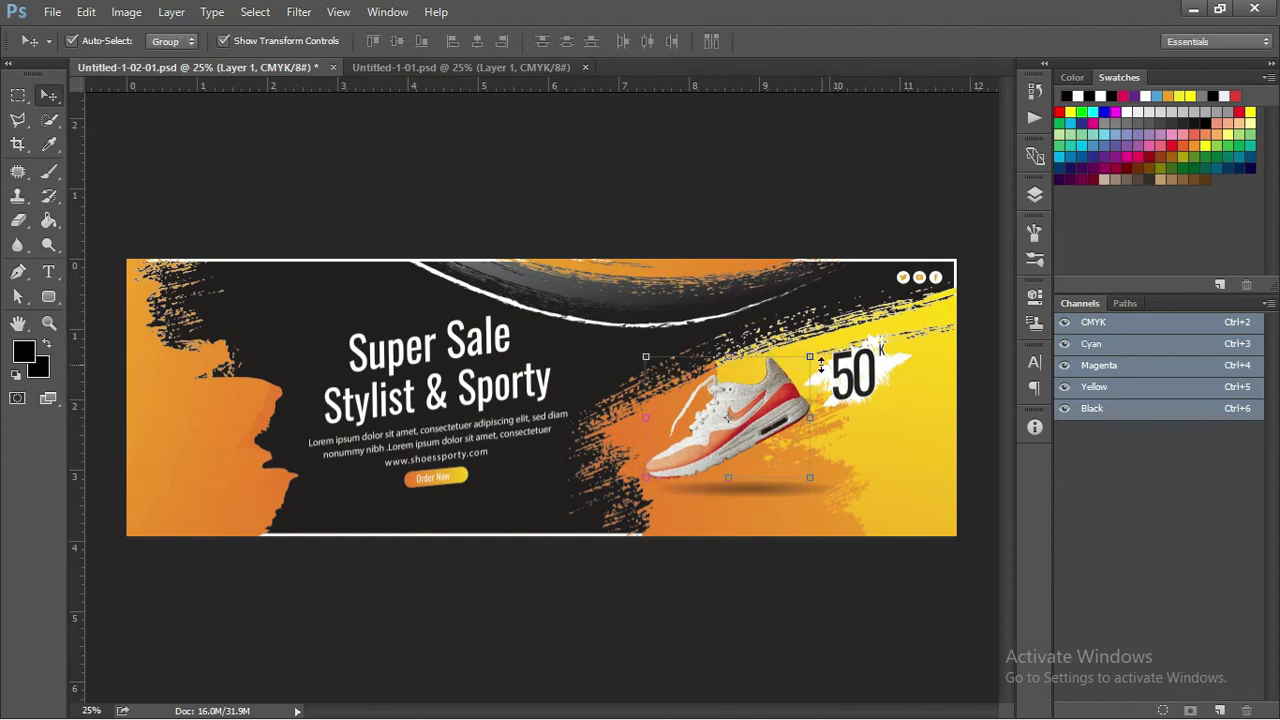
left_click_drag(821, 366, 945, 260)
left_click_drag(872, 306, 844, 350)
key("Return")
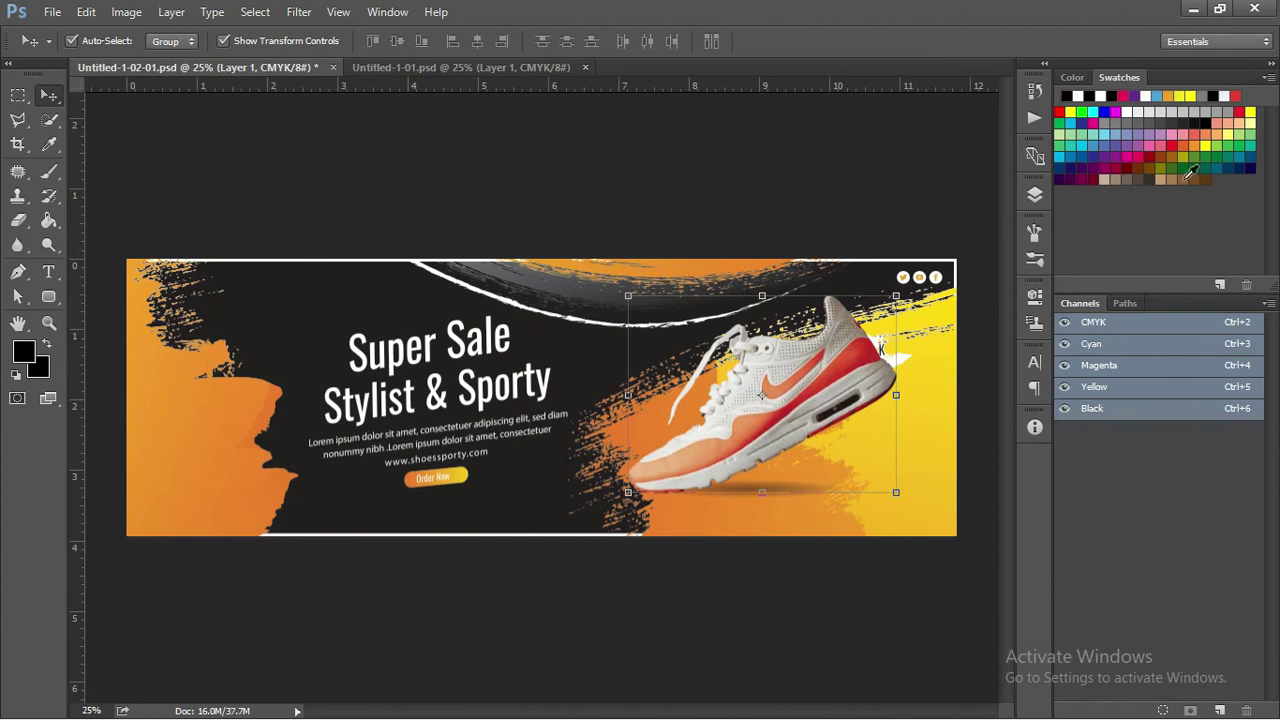
- Move the 50 badge group above the sneaker layer in the layer stack
left_click(1035, 195)
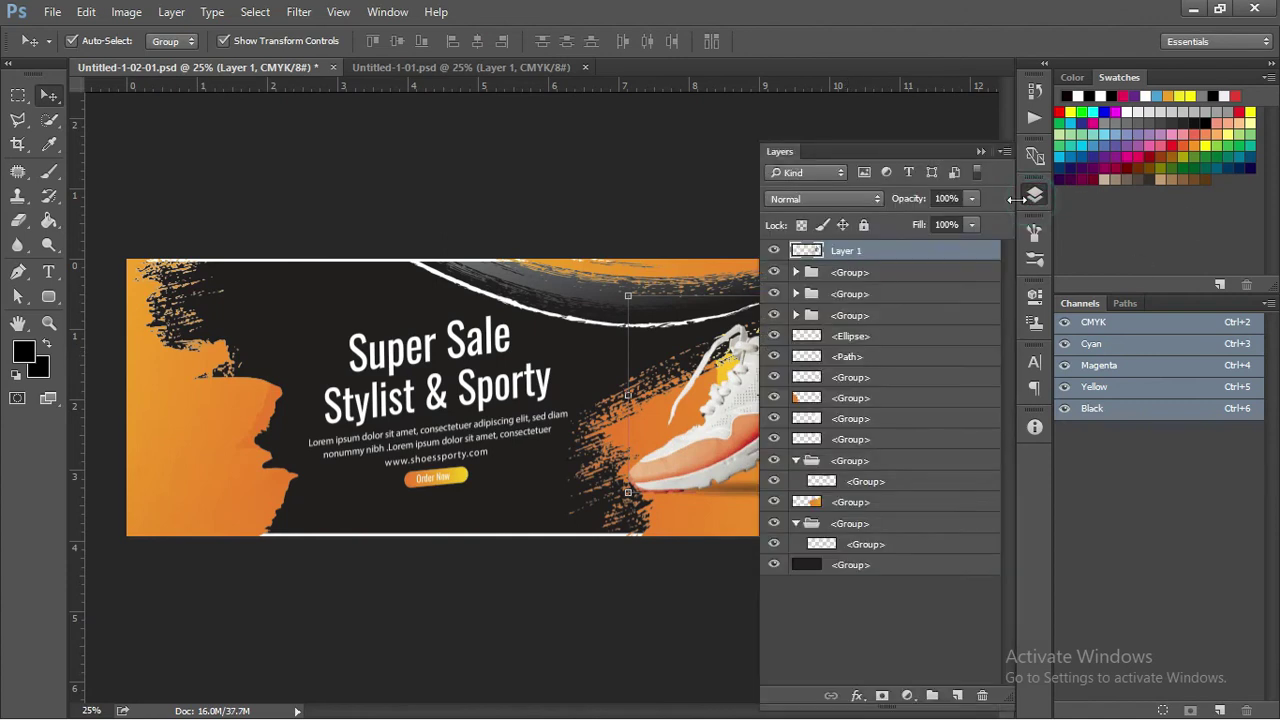
left_click(773, 280)
left_click(773, 280)
scroll(686, 318, "down", 2)
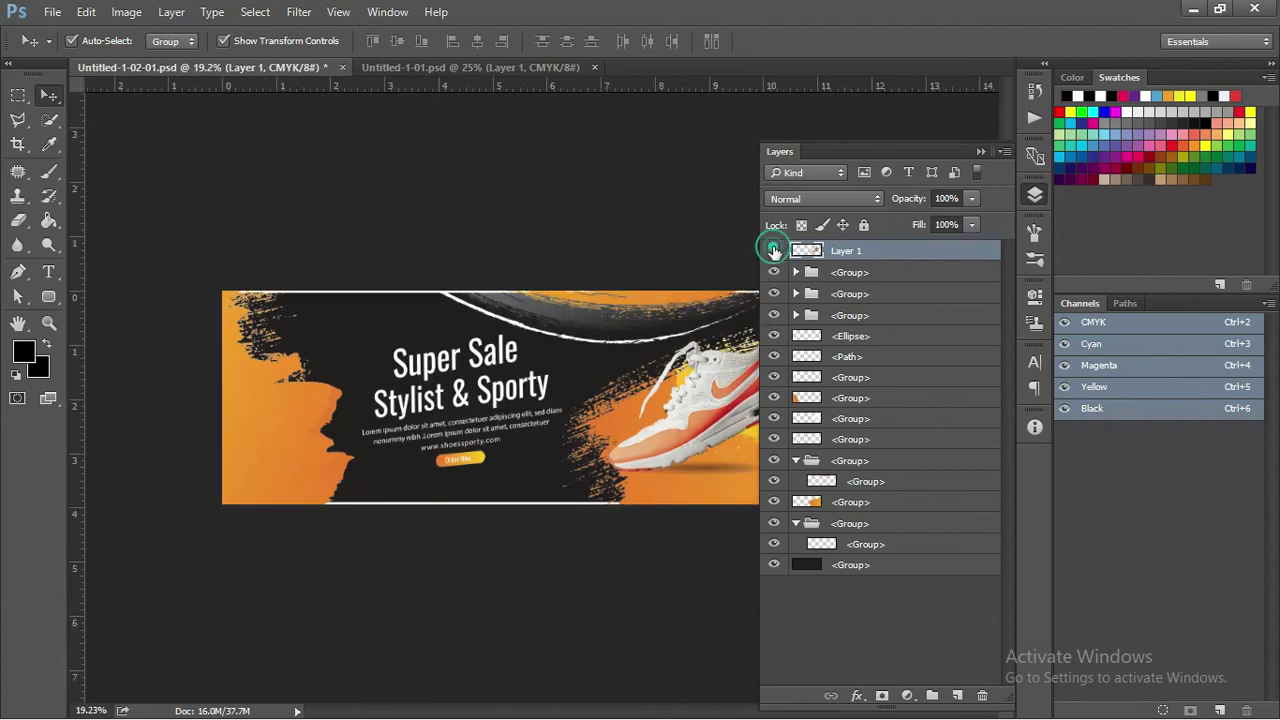
left_click(773, 250)
left_click(726, 392)
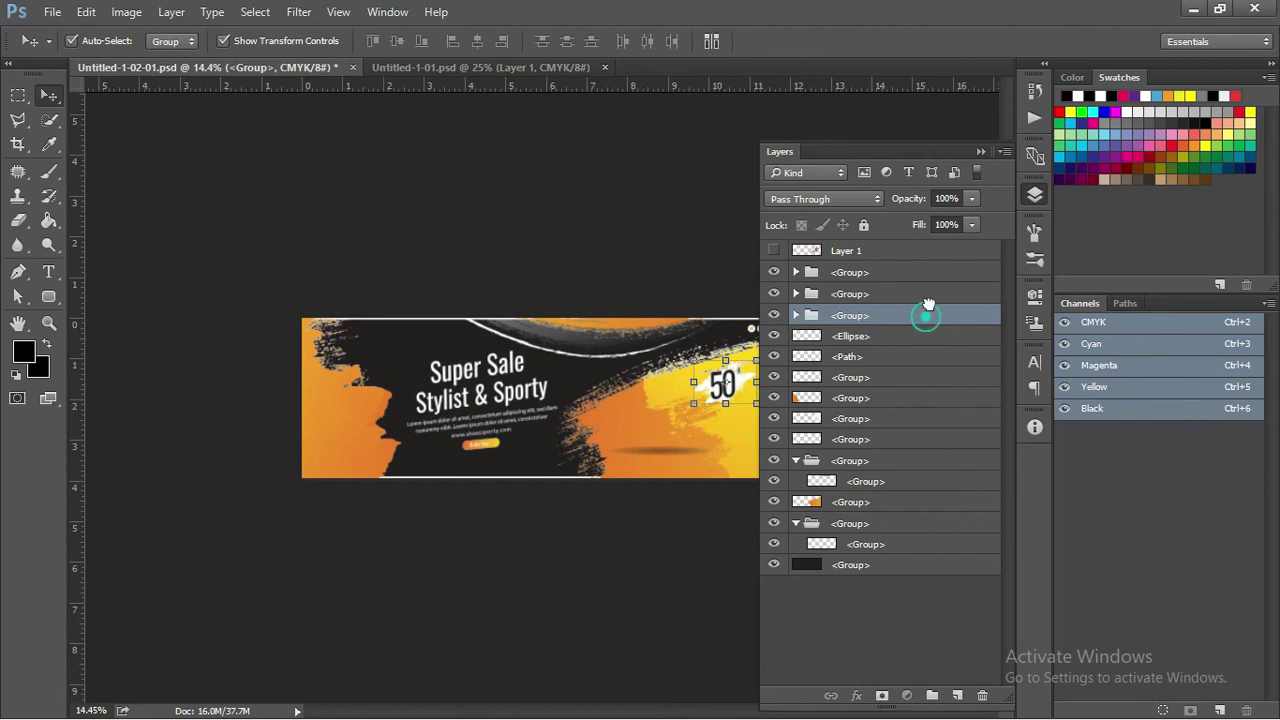
left_click_drag(929, 312, 935, 250)
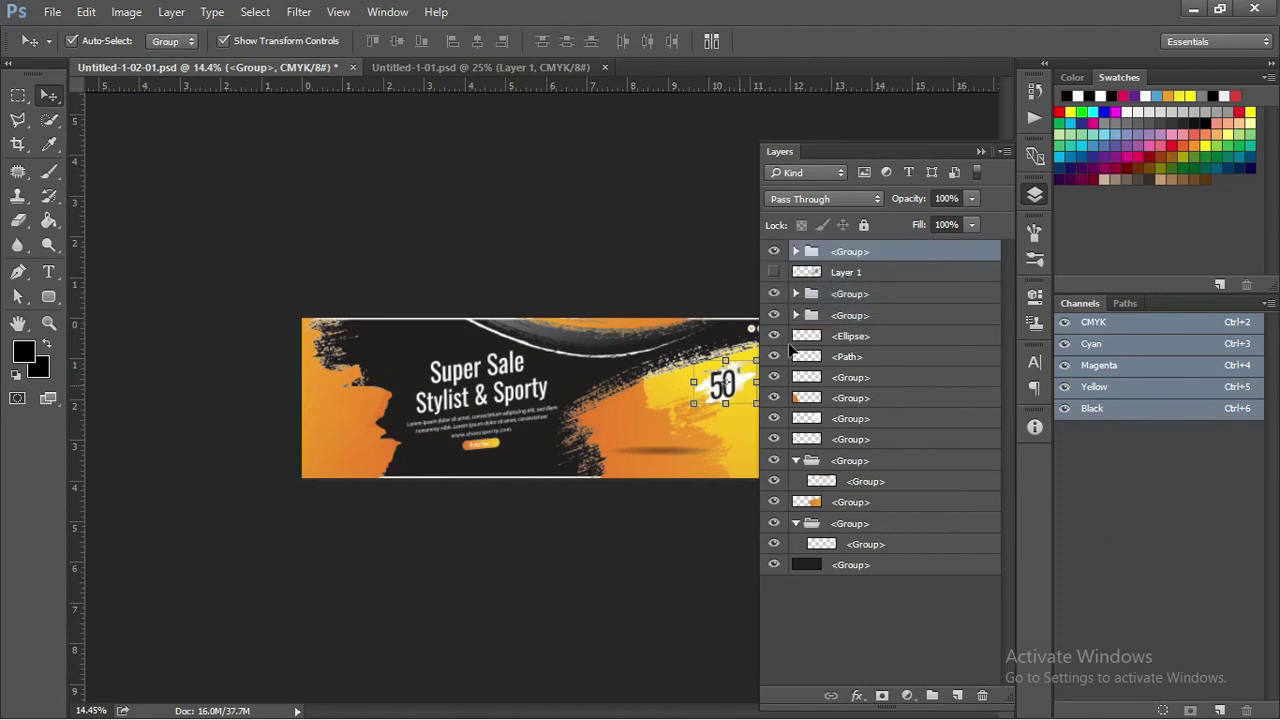
left_click(775, 272)
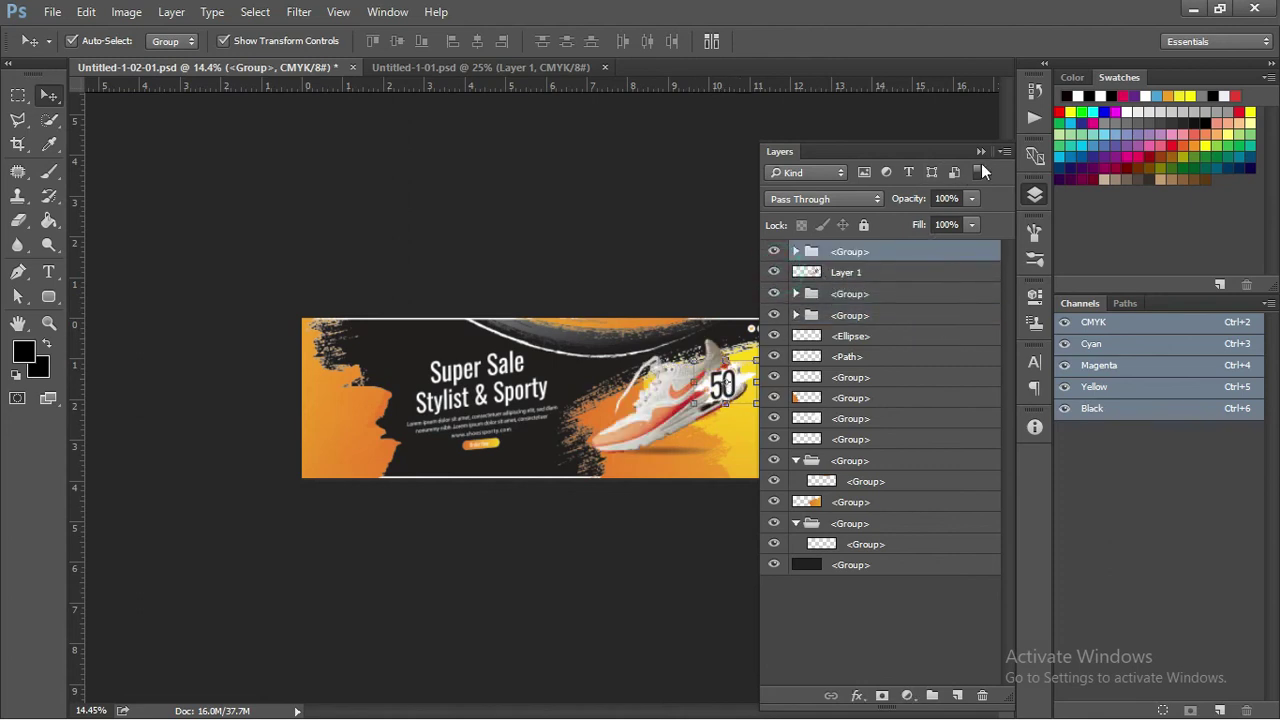
- Shift the 50 badge down and to the lower-right corner of the banner
scroll(594, 251, "down", 1)
scroll(594, 251, "down", 1)
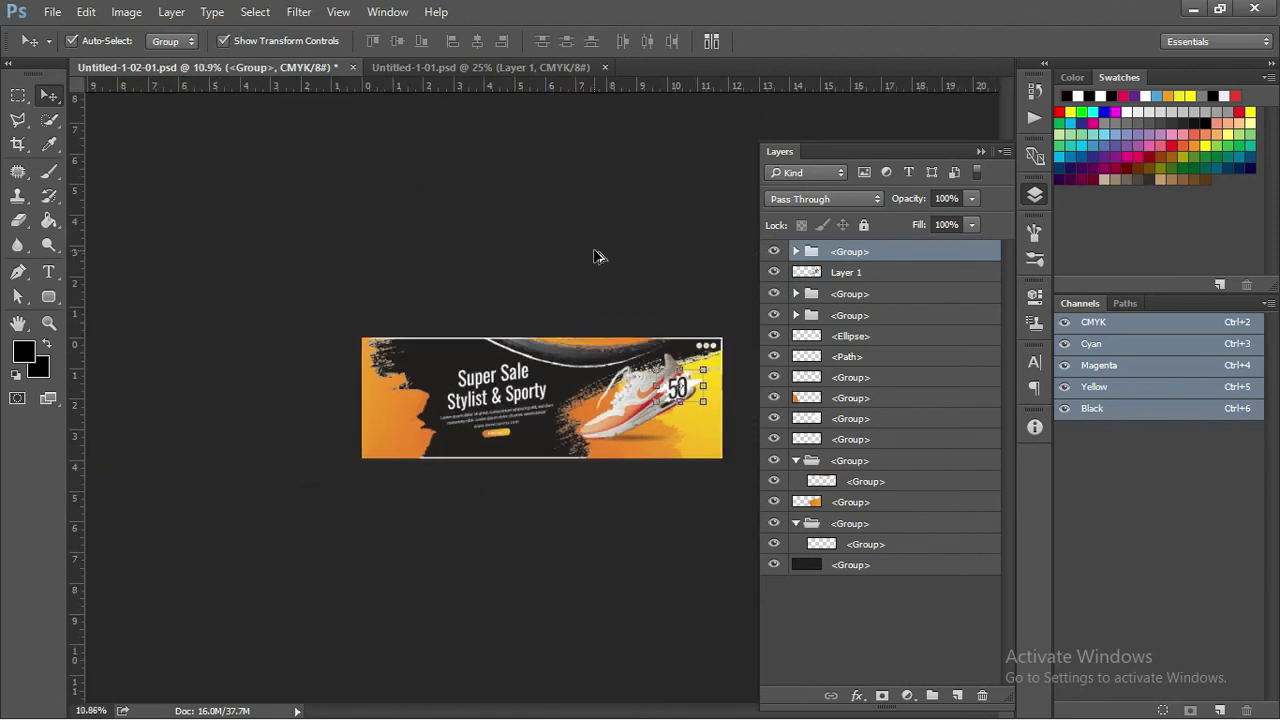
left_click(691, 395)
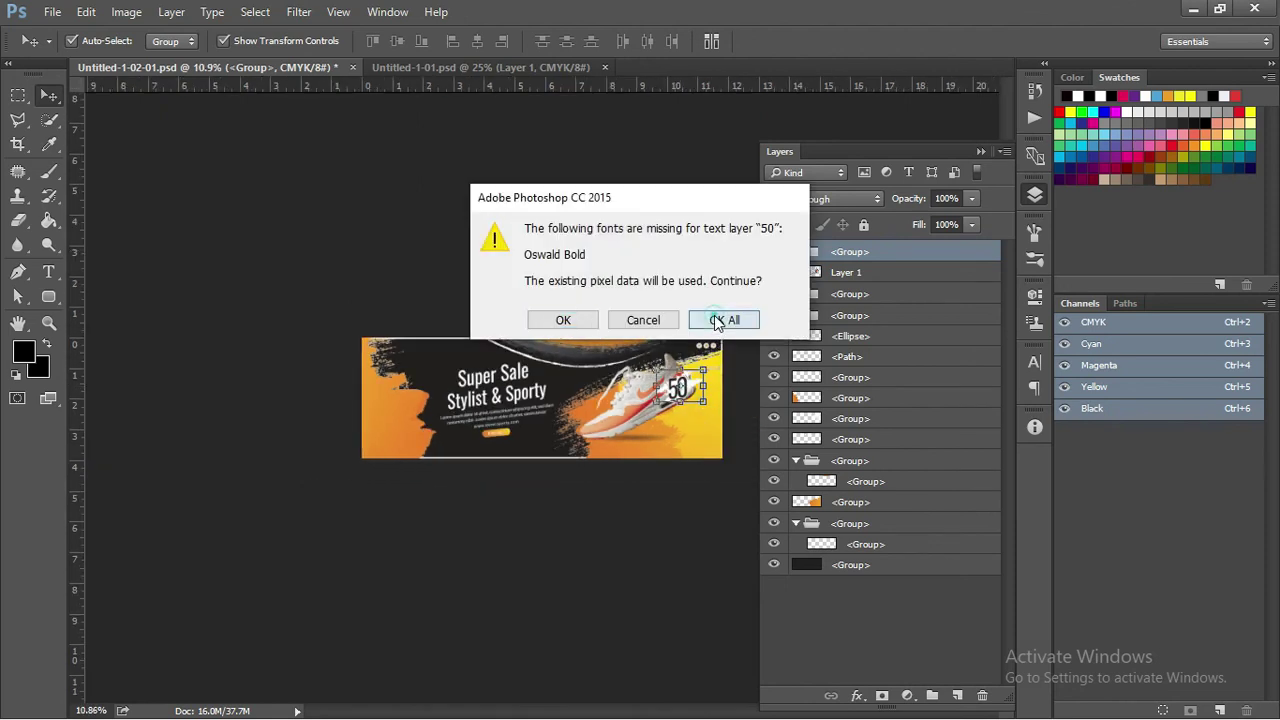
left_click(724, 319)
left_click_drag(680, 387, 705, 403)
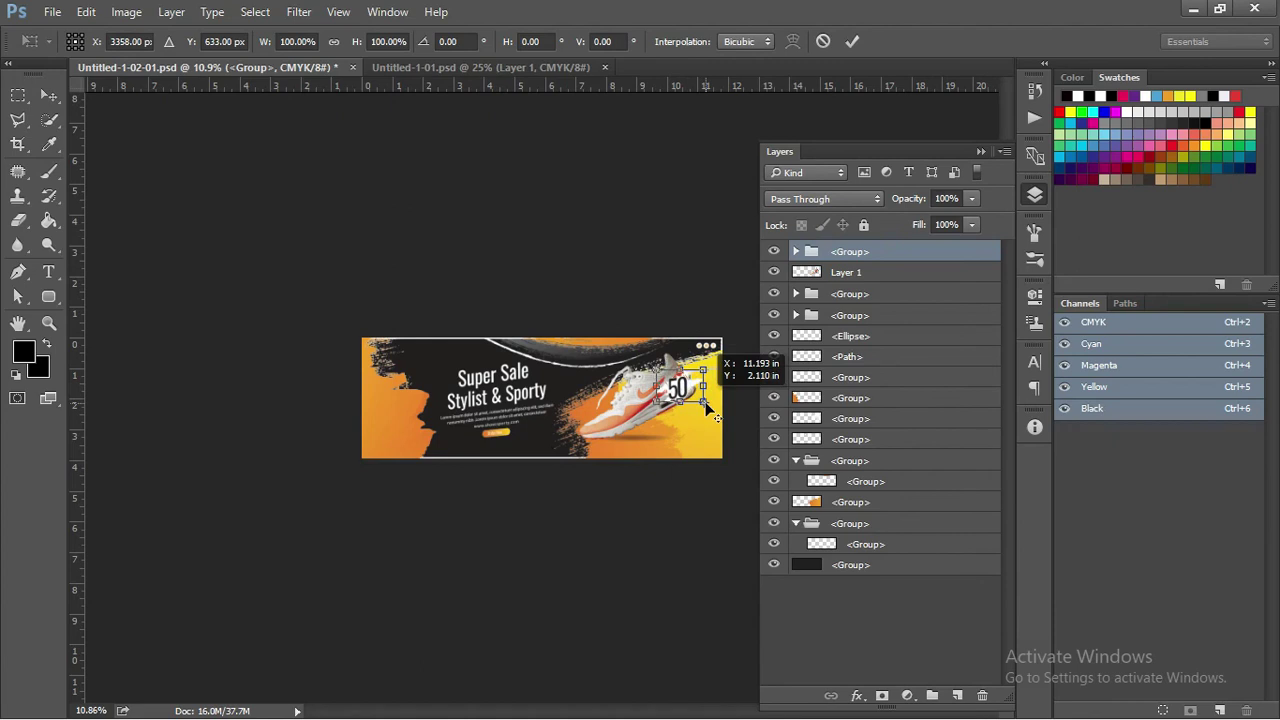
key("Return")
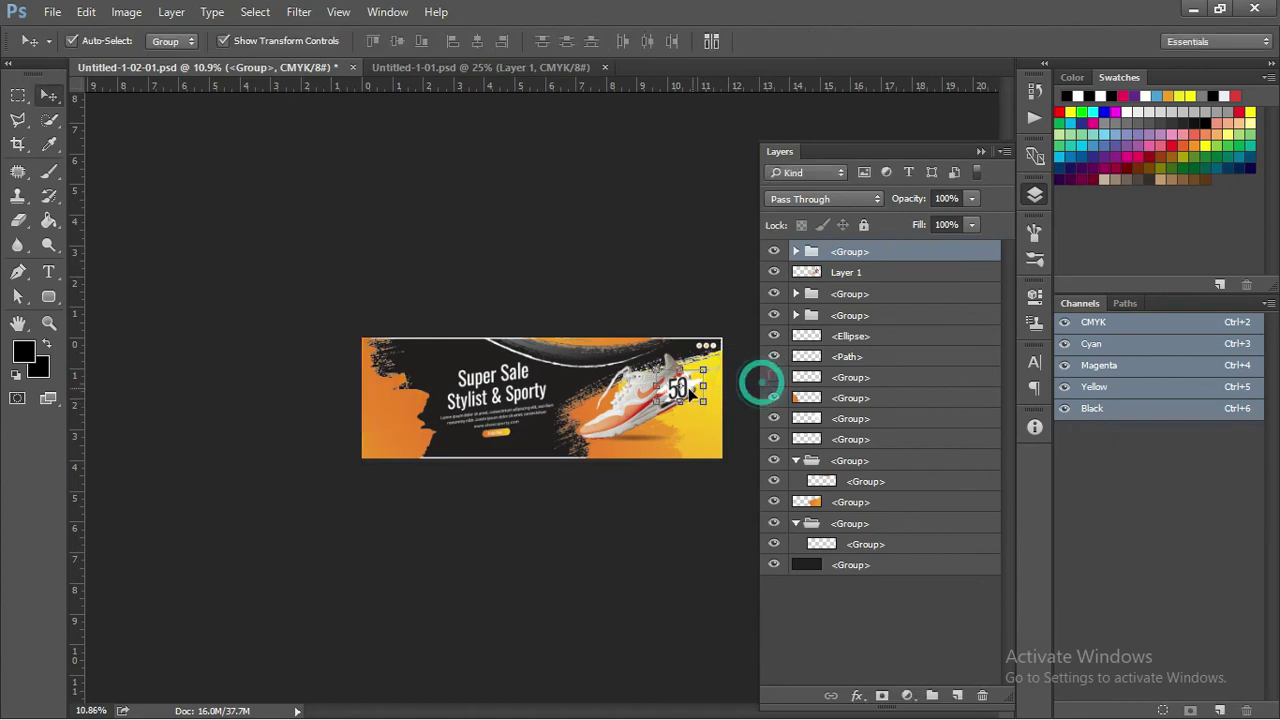
left_click(730, 380)
left_click_drag(705, 403, 738, 375)
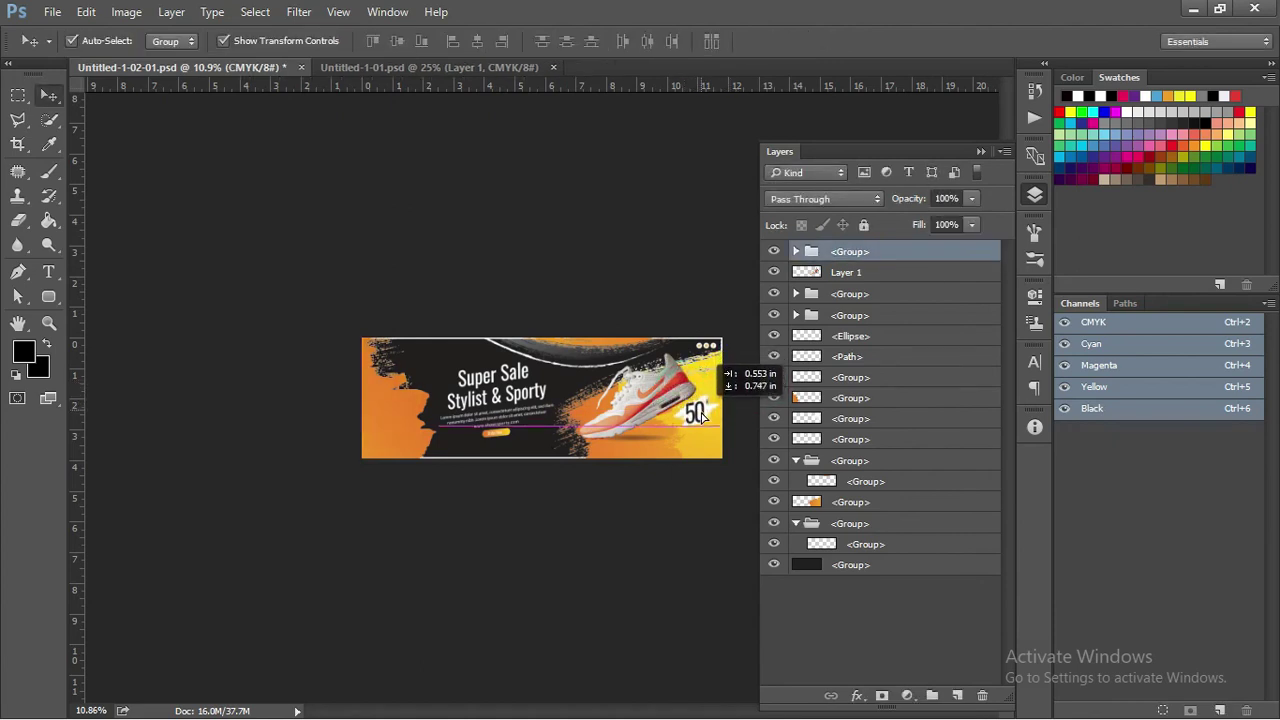
- Move the headline text group above the sneaker layer
left_click(846, 272)
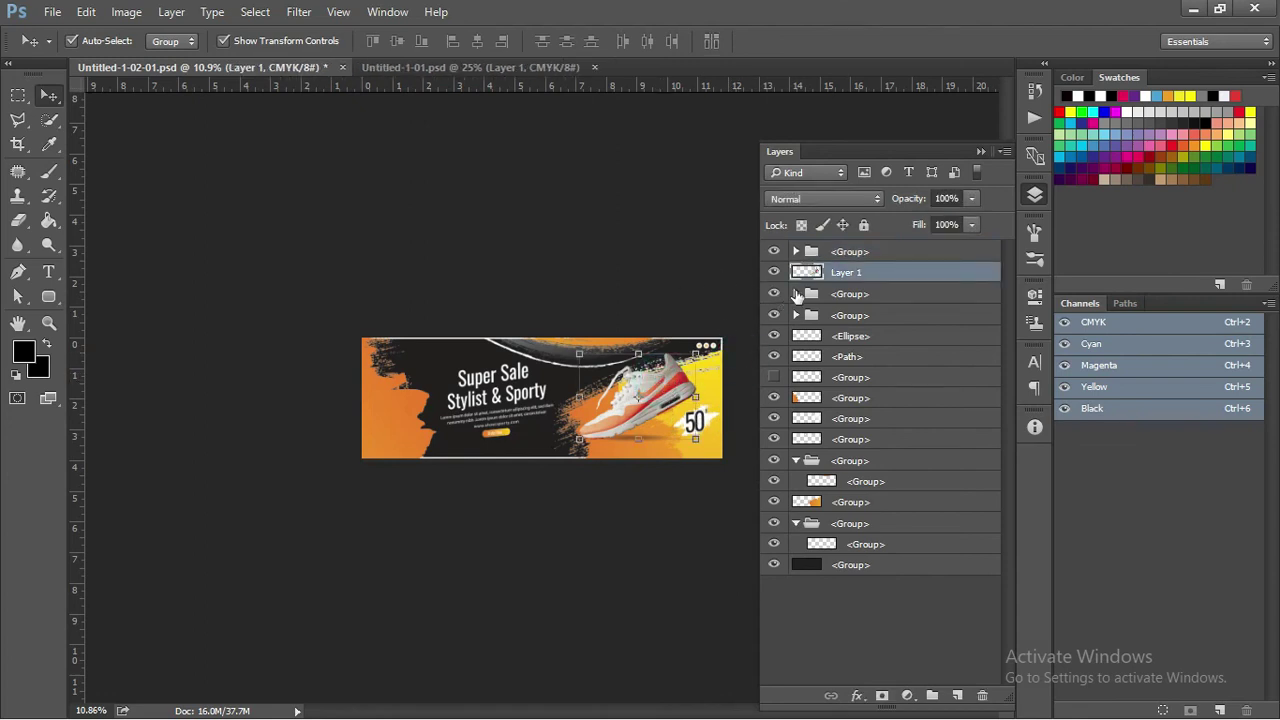
left_click(774, 294)
left_click(774, 294)
left_click_drag(852, 294, 875, 268)
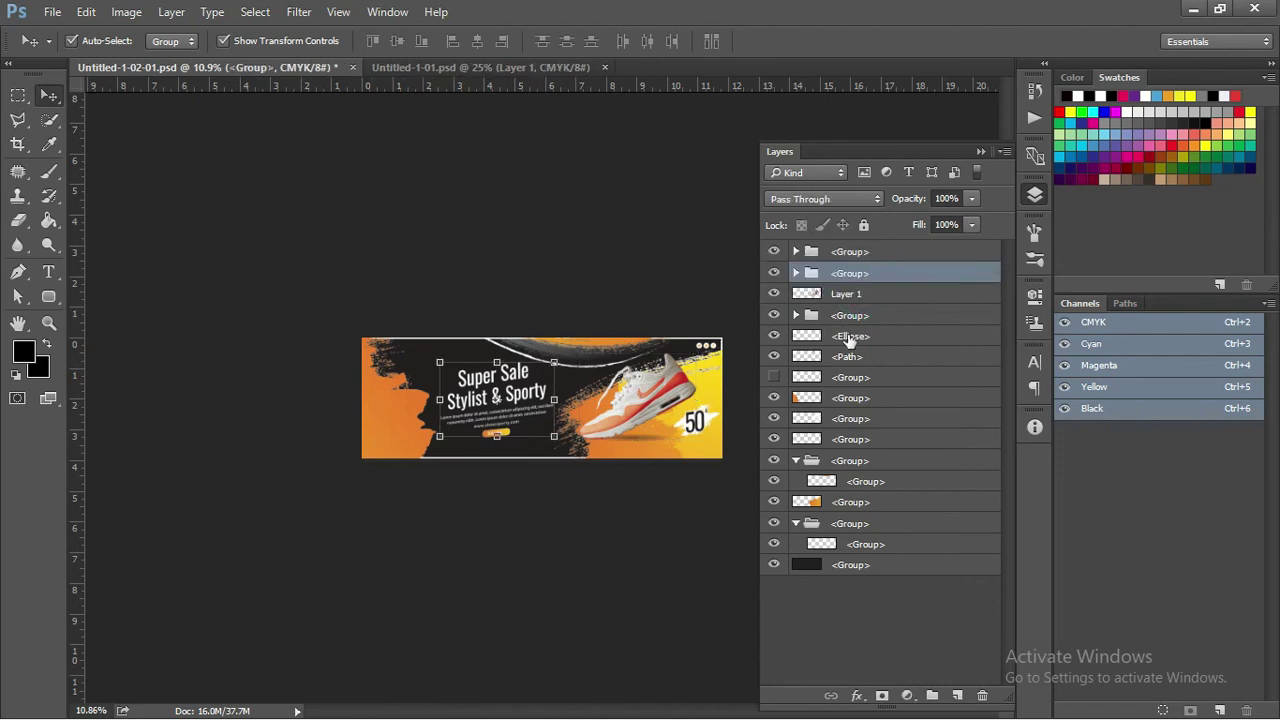
left_click(885, 294)
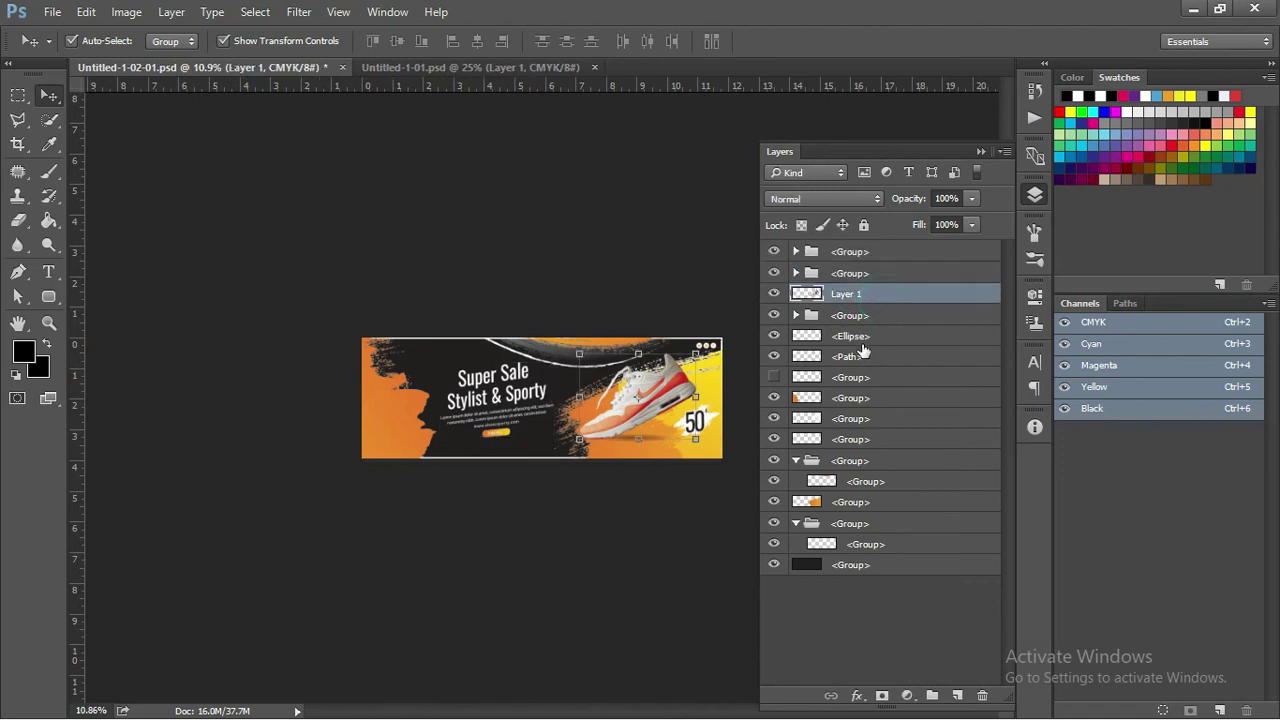
- Add a Hue/Saturation adjustment layer and place it below the sneaker layer
left_click(906, 694)
left_click(914, 463)
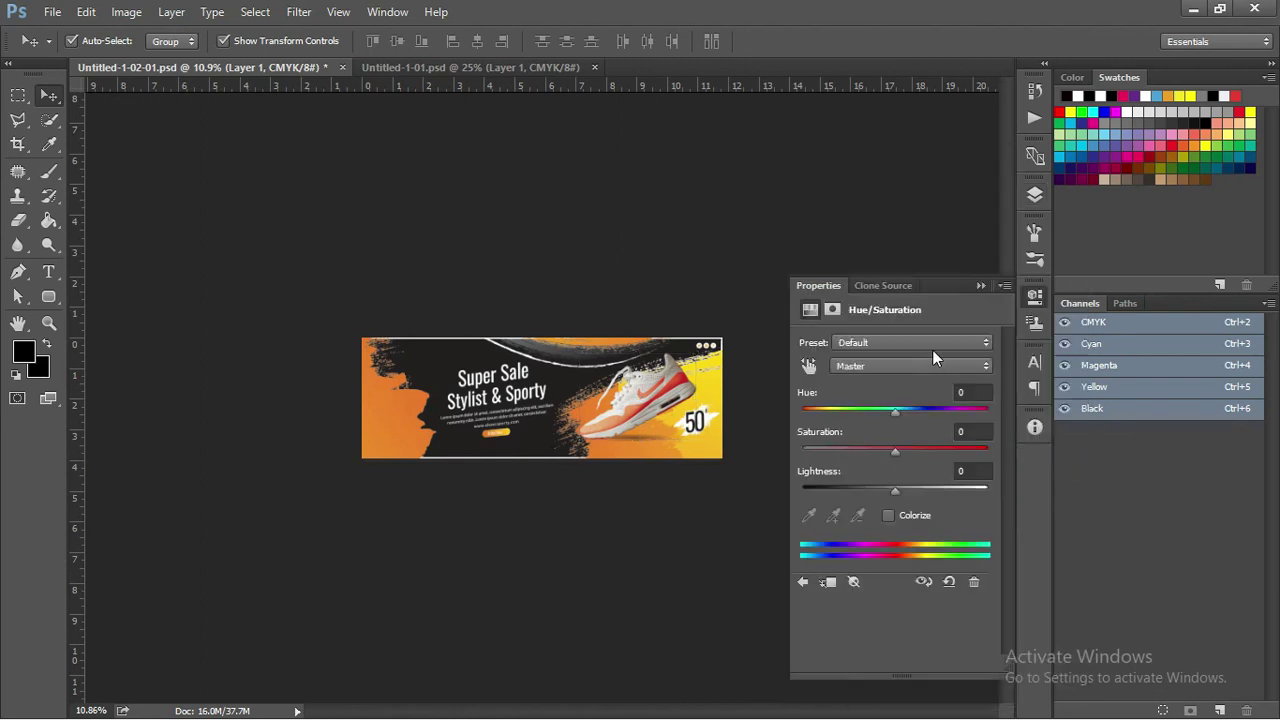
left_click(1035, 194)
left_click_drag(907, 297, 906, 320)
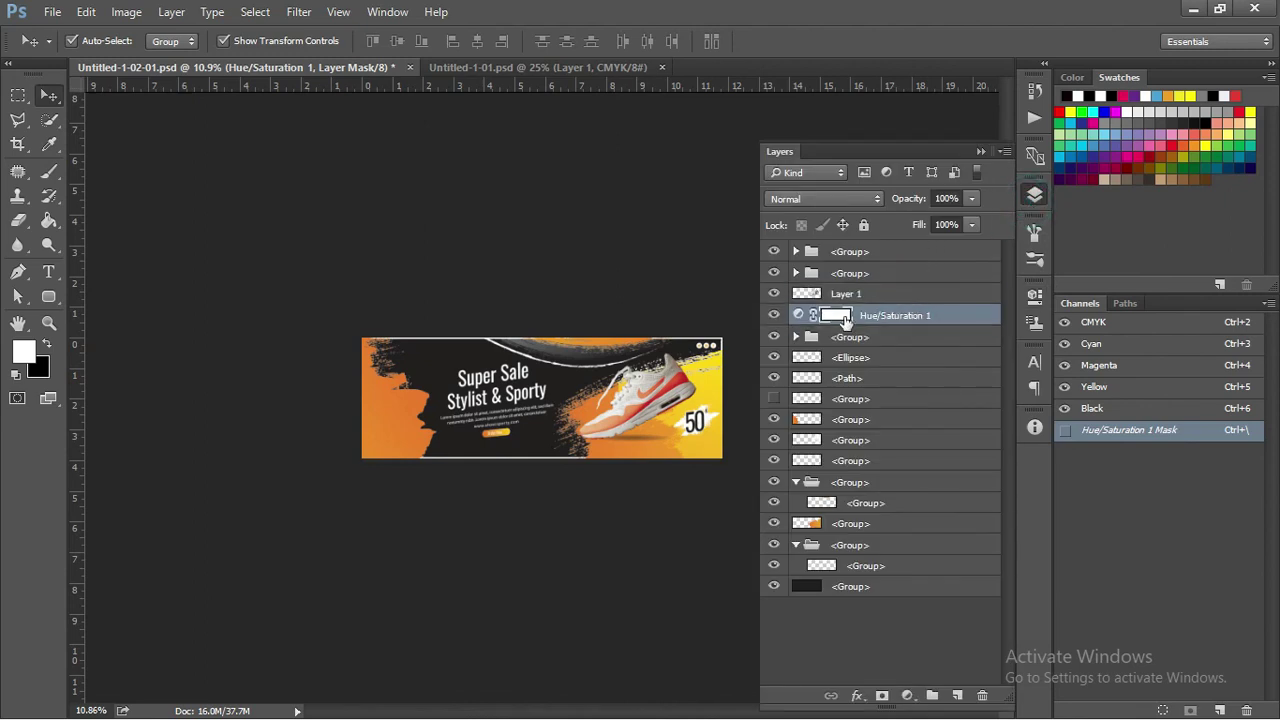
- Set the Hue/Saturation adjustment to Hue -10 and Saturation +3
double_click(800, 317)
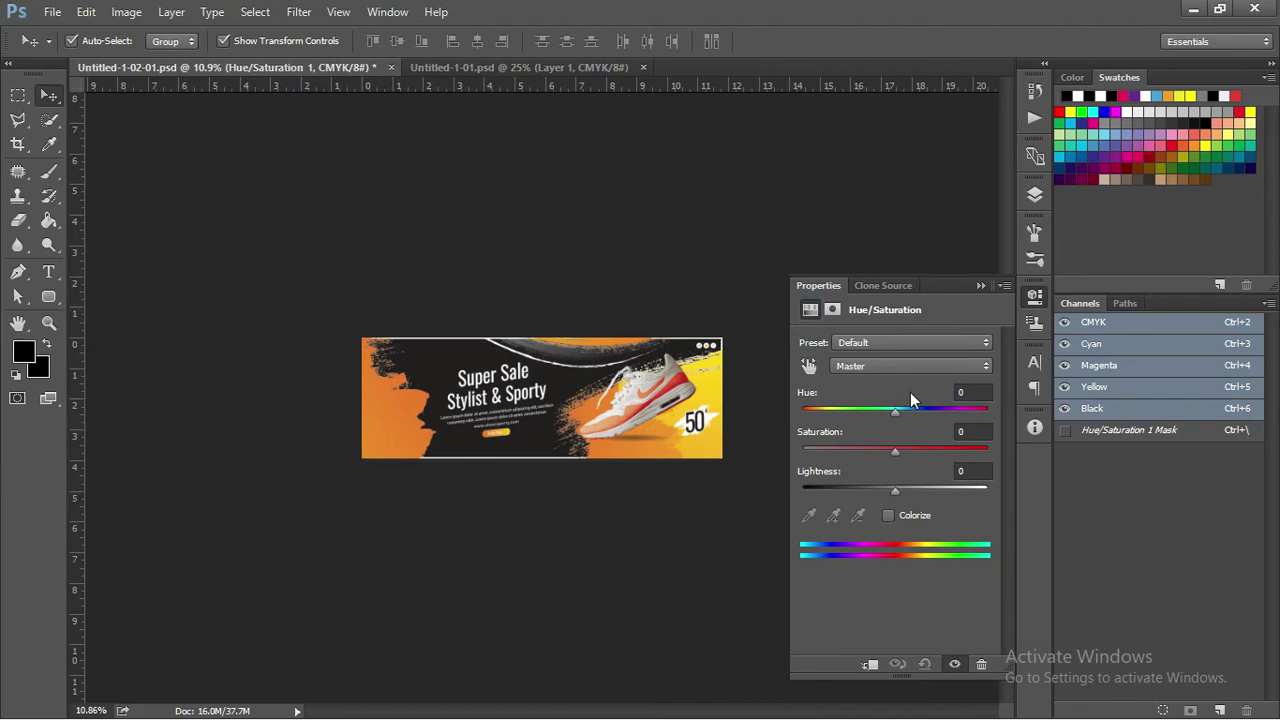
mouse_move(898, 411)
left_mouse_down()
mouse_move(897, 452)
mouse_move(923, 412)
mouse_move(951, 411)
mouse_move(900, 411)
mouse_move(963, 412)
mouse_move(899, 411)
mouse_move(929, 410)
left_mouse_up()
left_click(888, 515)
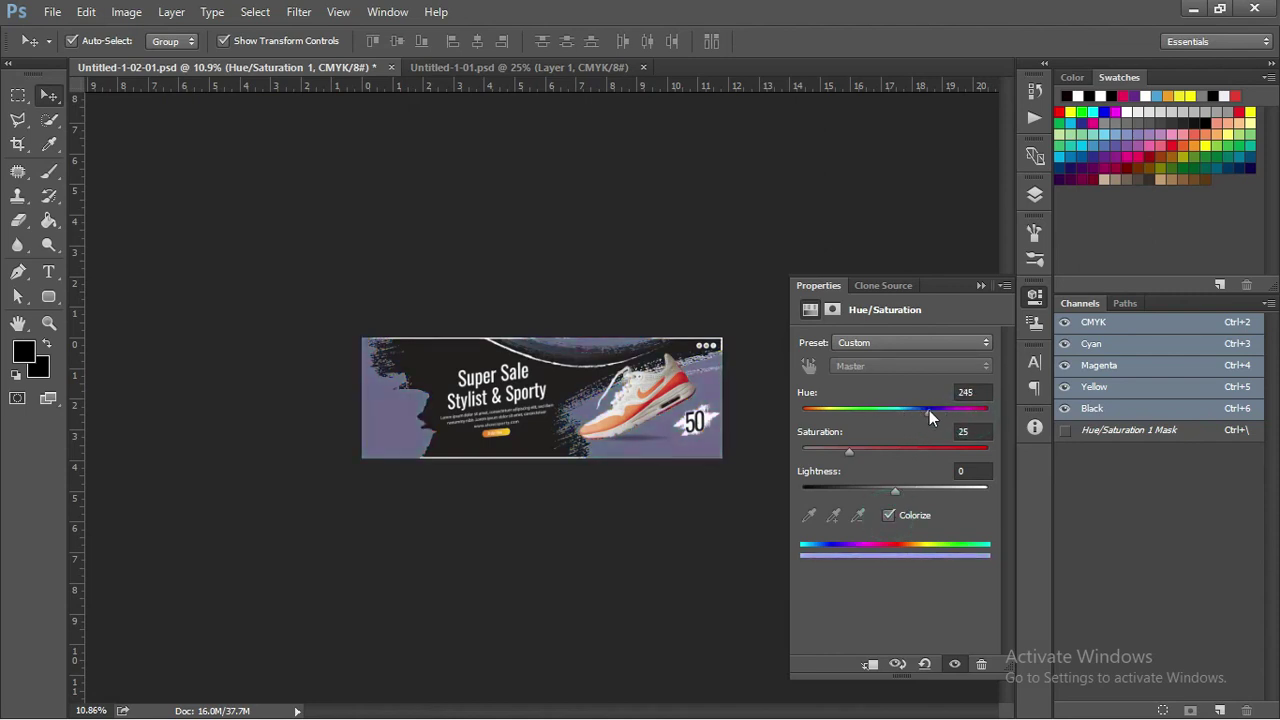
left_click(889, 515)
mouse_move(904, 413)
left_mouse_down()
mouse_move(944, 411)
mouse_move(873, 412)
mouse_move(911, 412)
mouse_move(875, 412)
mouse_move(886, 413)
left_mouse_up()
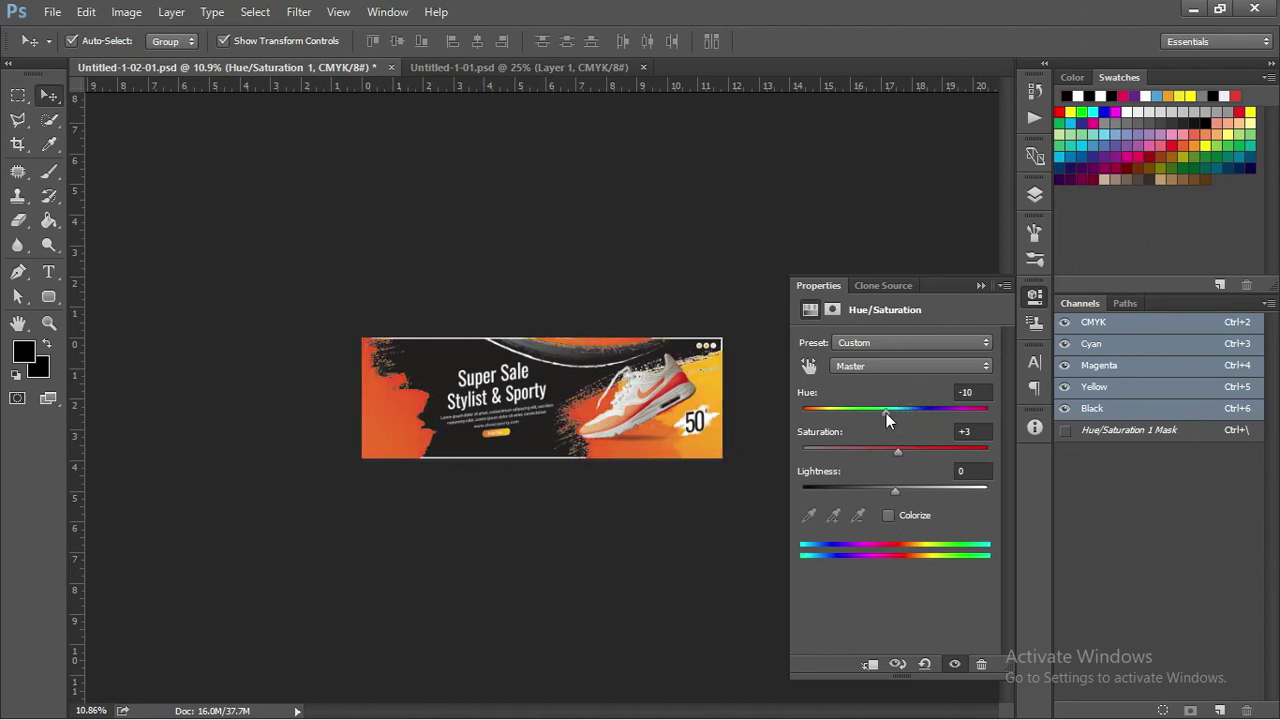
left_click(982, 285)
left_click(908, 270)
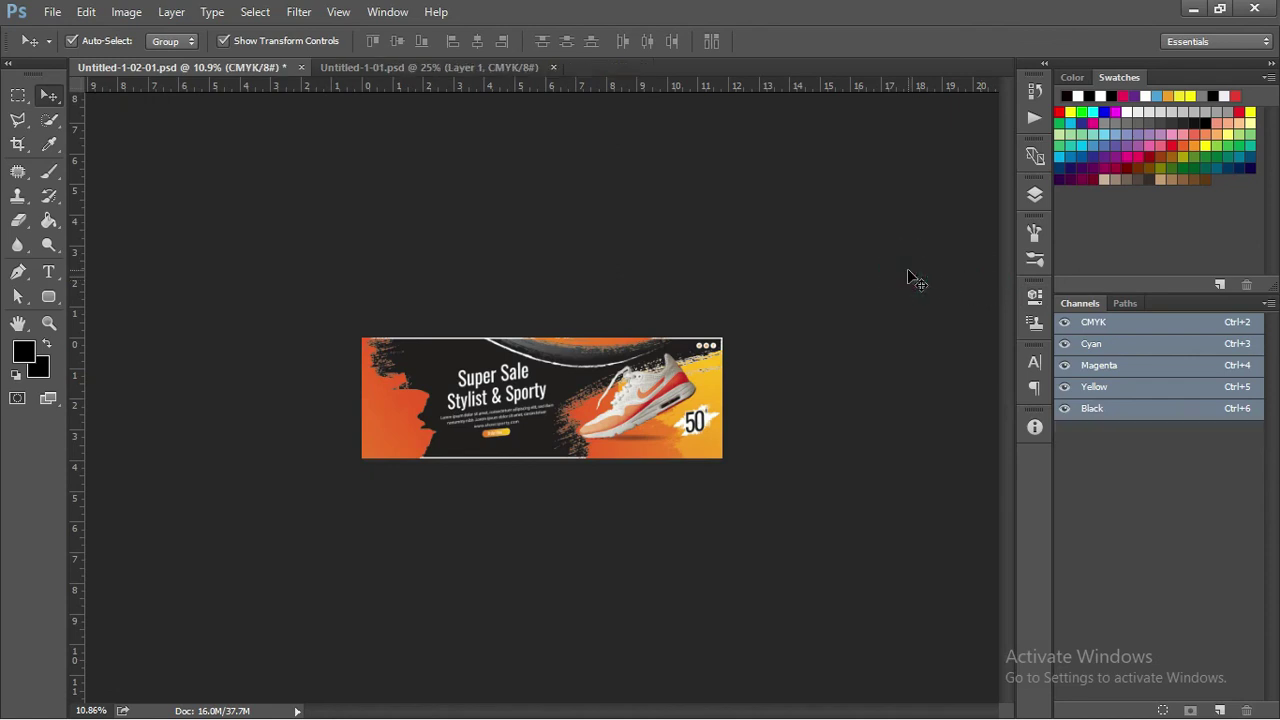